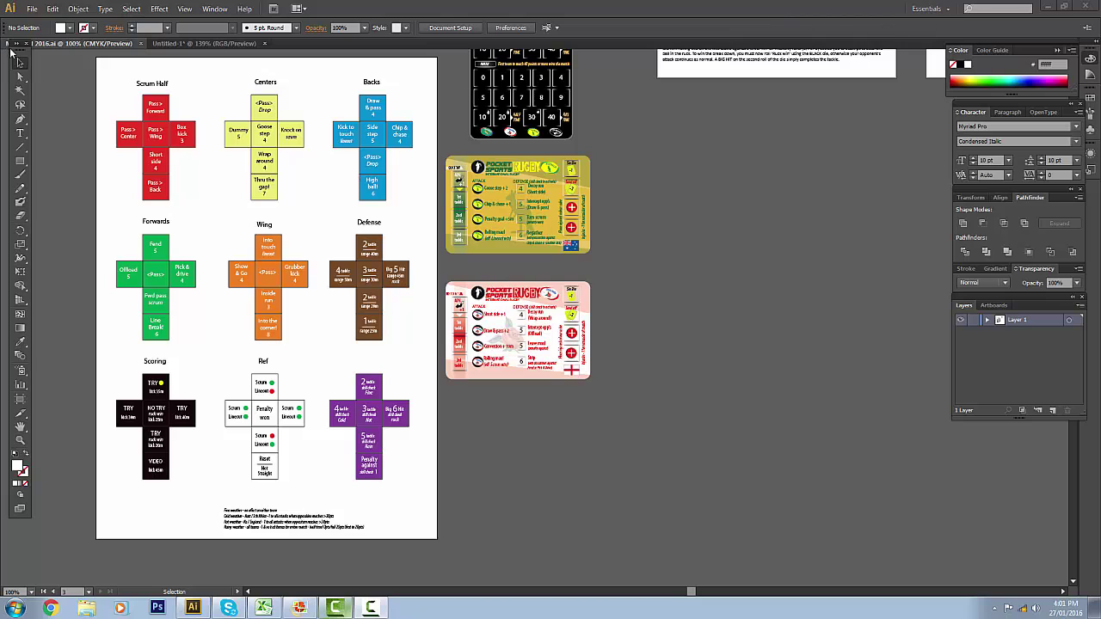
- Examine the New Zealand, South Africa, Australia and England team cards placed around the dice artboard
scroll(701, 279, "up", 5)
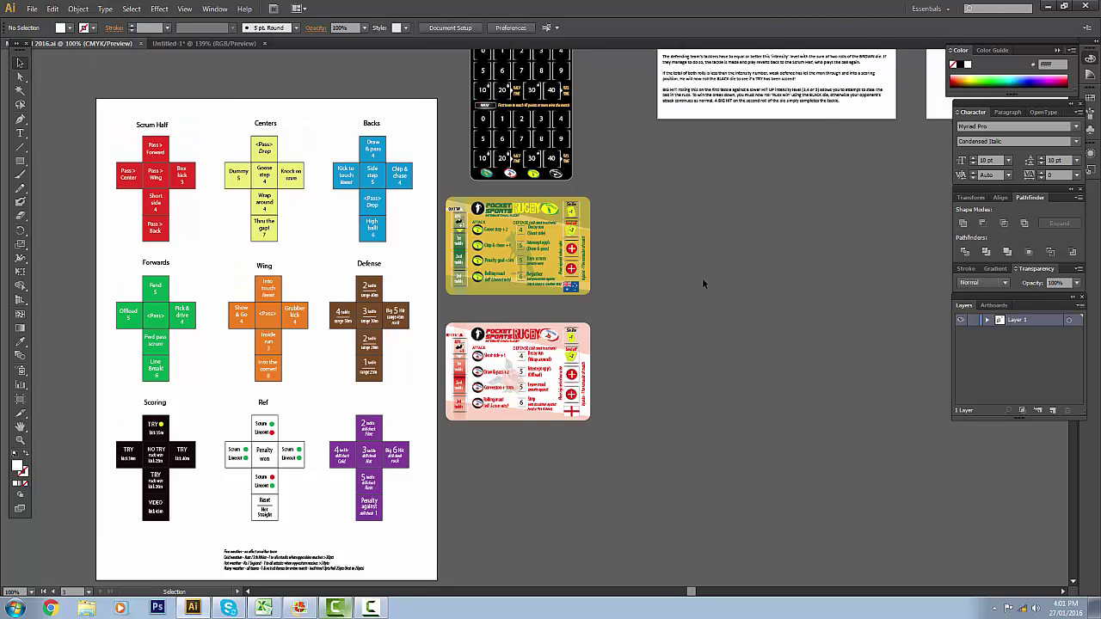
scroll(638, 260, "up", 2)
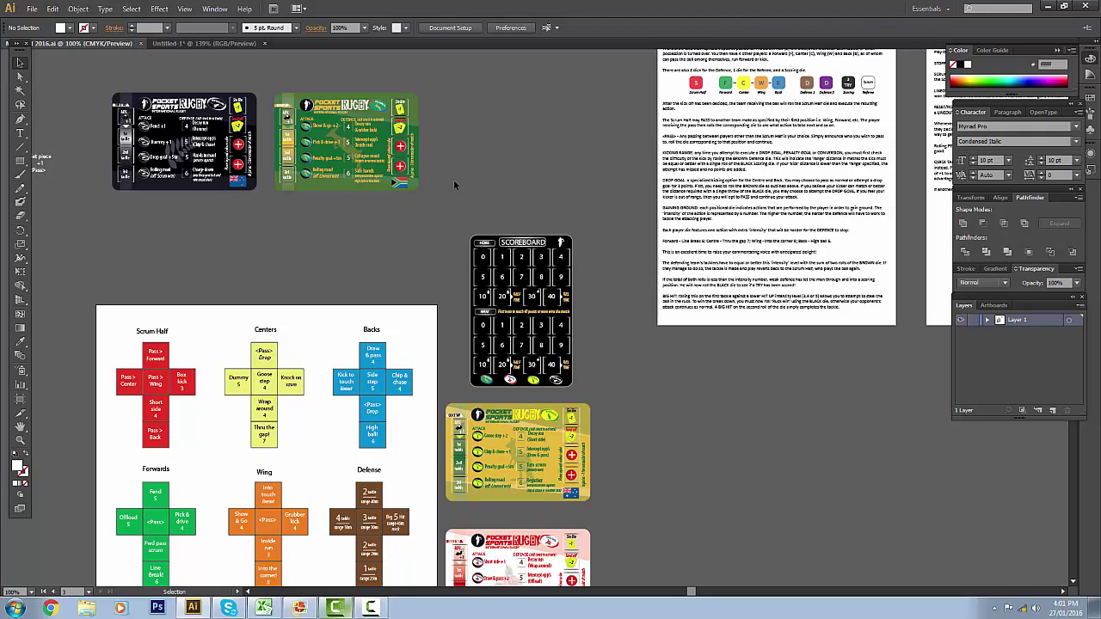
scroll(360, 208, "down", 1)
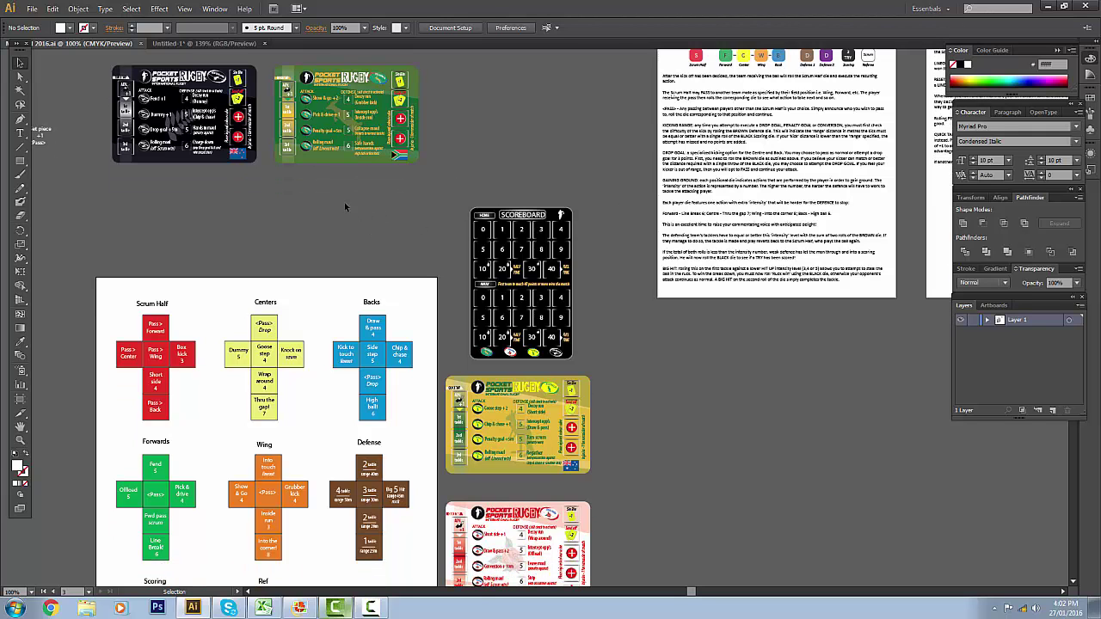
scroll(313, 181, "up", 2)
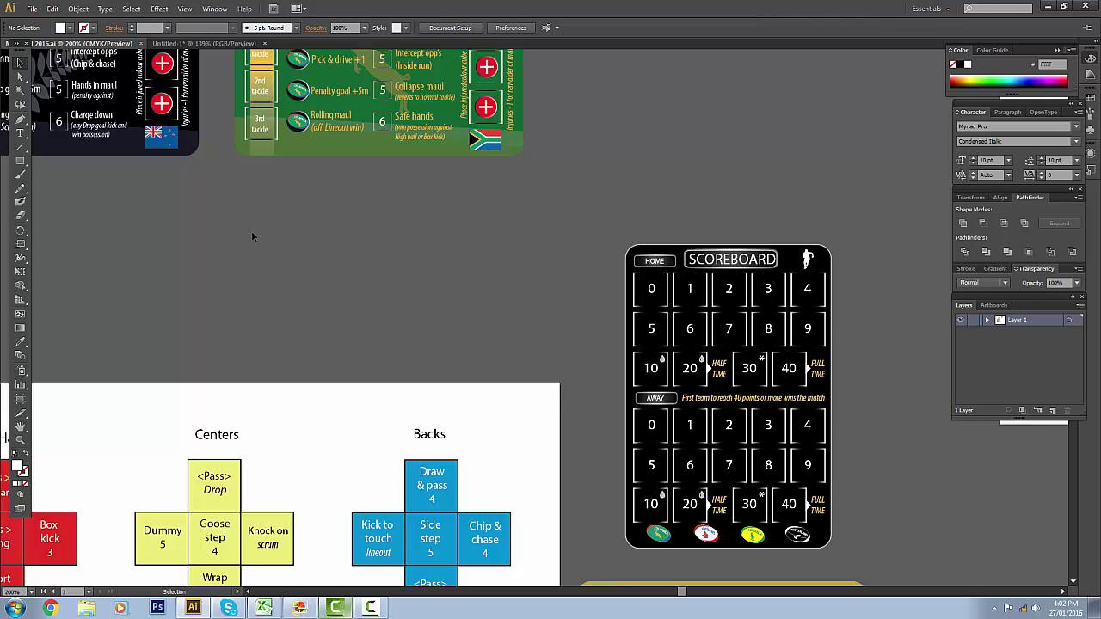
left_click_drag(252, 236, 438, 377)
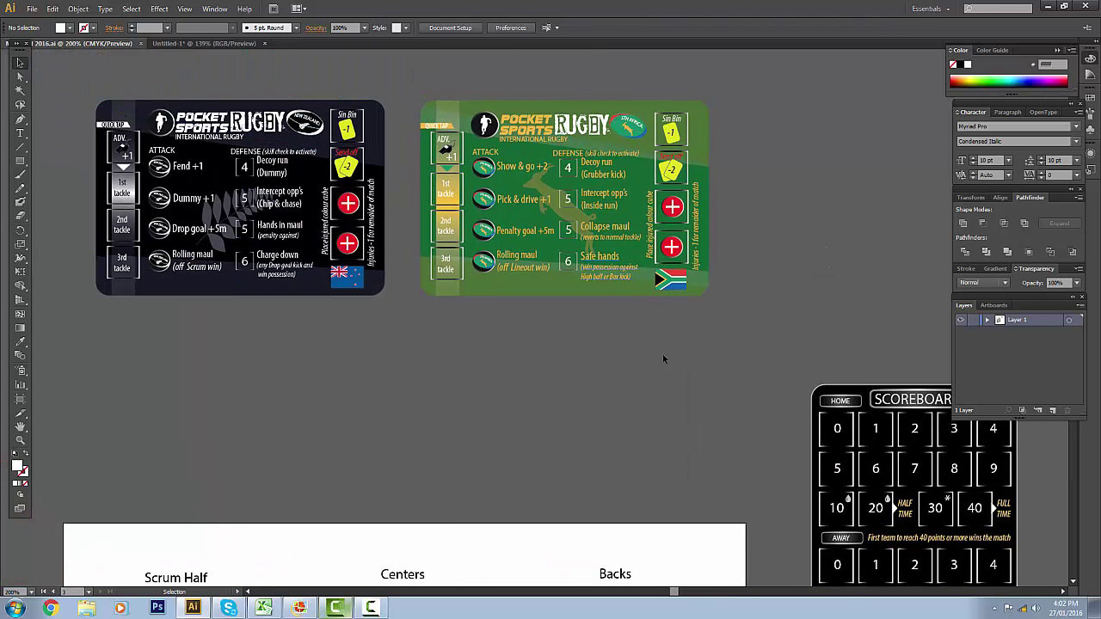
left_click_drag(727, 407, 516, 217)
left_click_drag(712, 594, 604, 254)
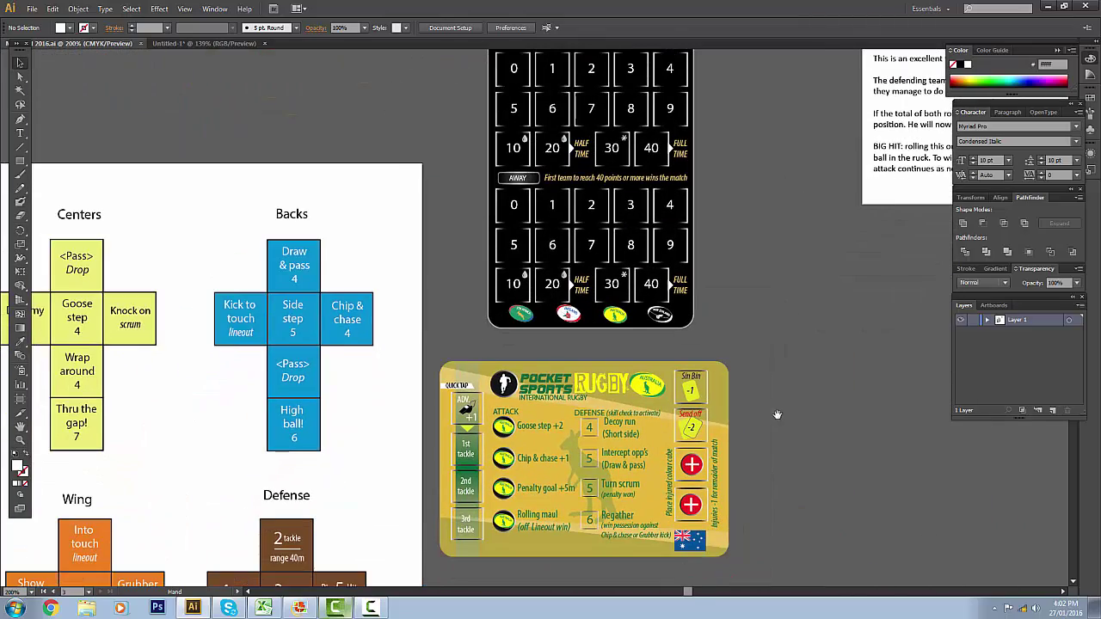
mouse_move(791, 419)
left_mouse_down()
mouse_move(725, 198)
mouse_move(717, 117)
mouse_move(709, 161)
left_mouse_up()
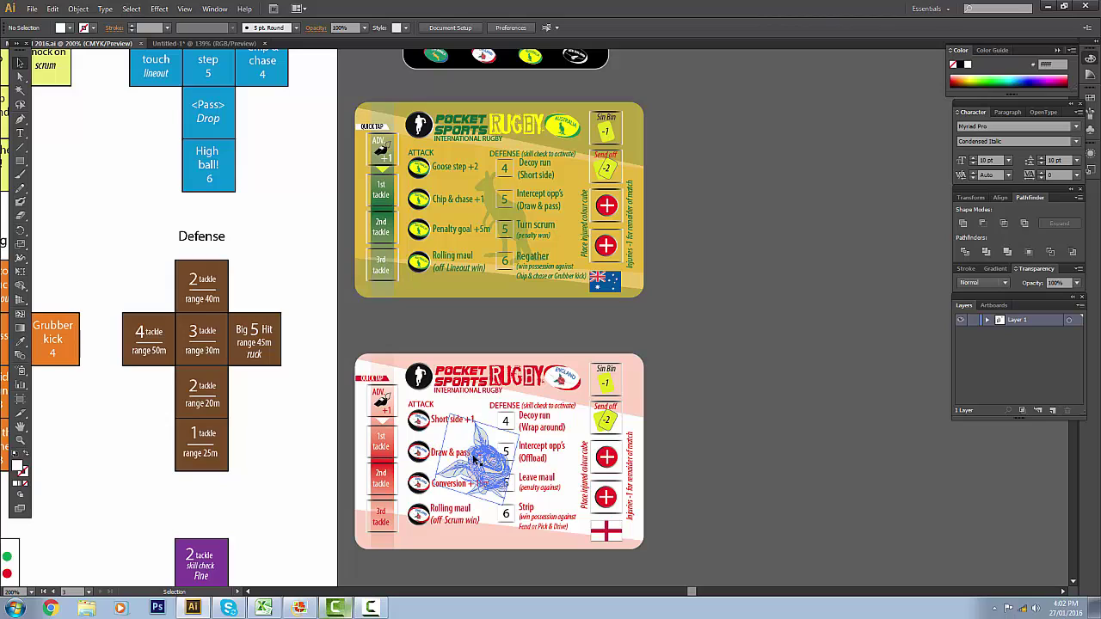
left_click(487, 462)
key("ctrl+shift+a")
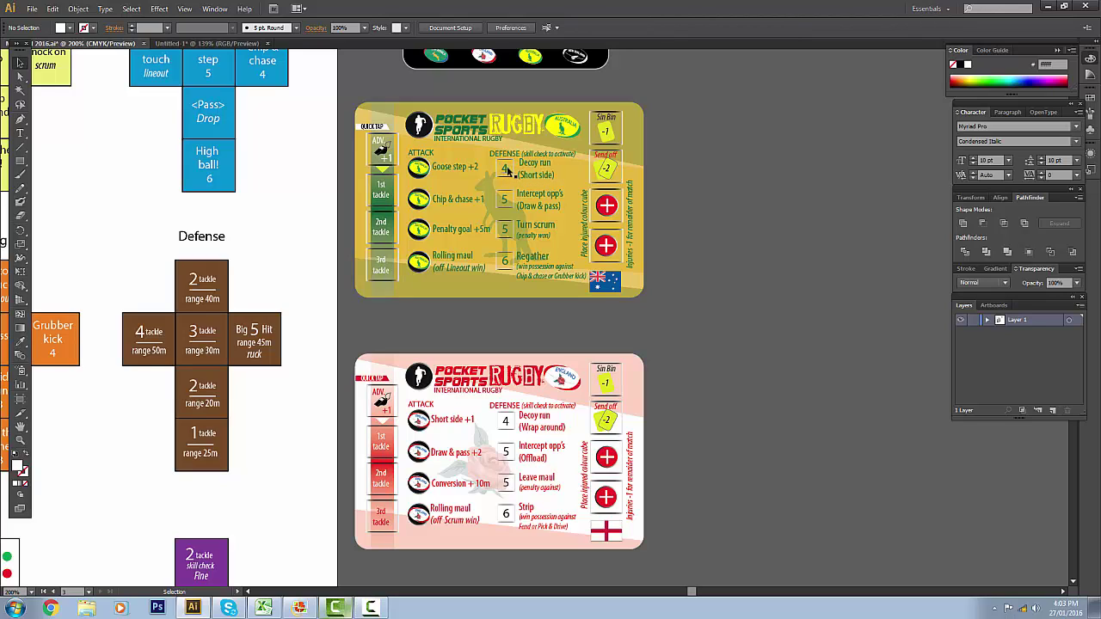
- Compare the tackle faces of the brown and purple defense dice beside the Australia and England cards
scroll(296, 261, "down", 5)
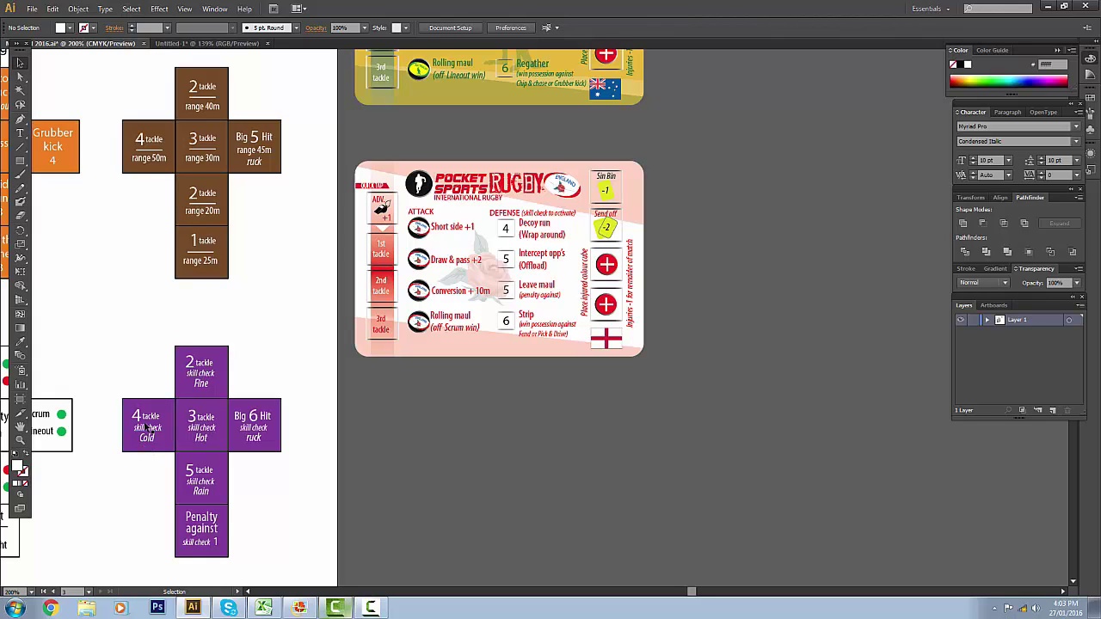
scroll(586, 209, "up", 4)
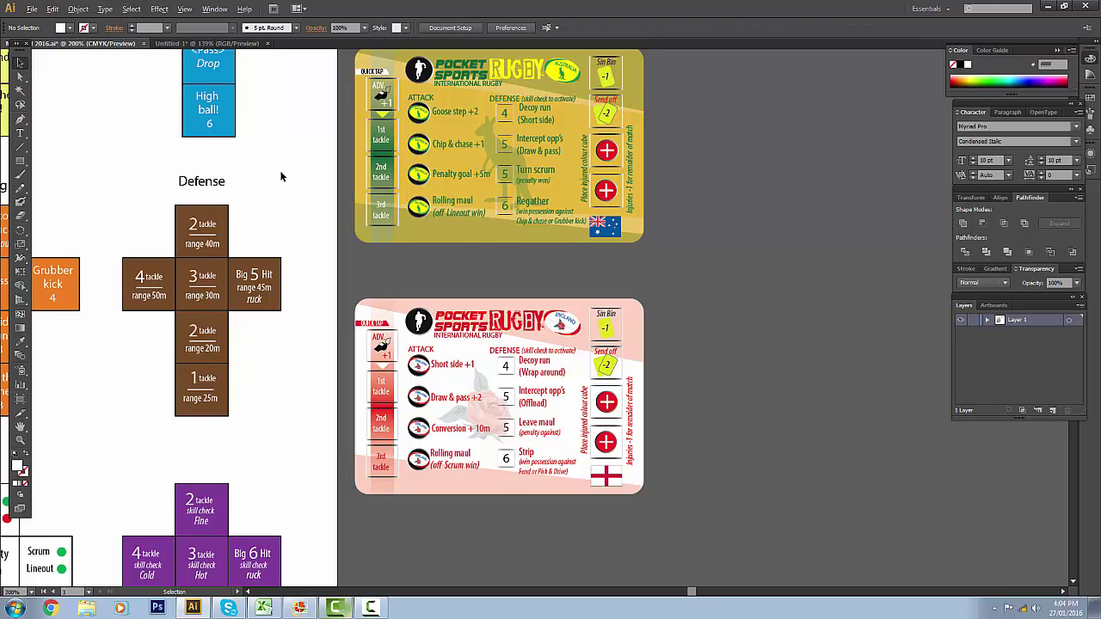
scroll(280, 176, "down", 1)
left_click_drag(272, 163, 523, 253)
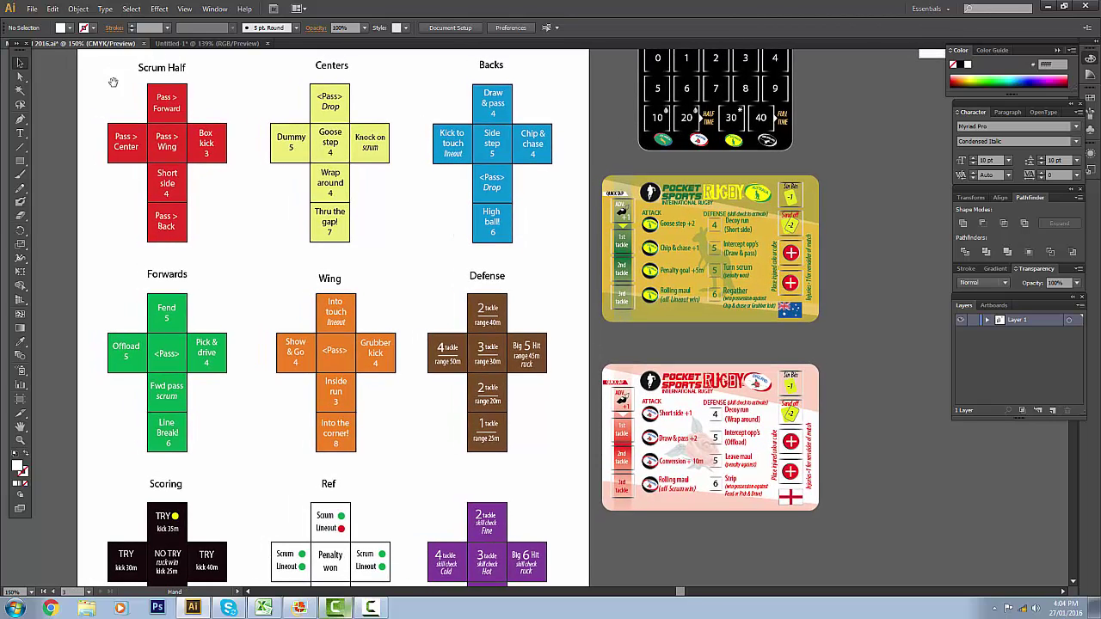
- Examine the scoreboard card's home and away number grids, weather symbols and half-time and full-time markers
key("v")
scroll(595, 145, "up", 5)
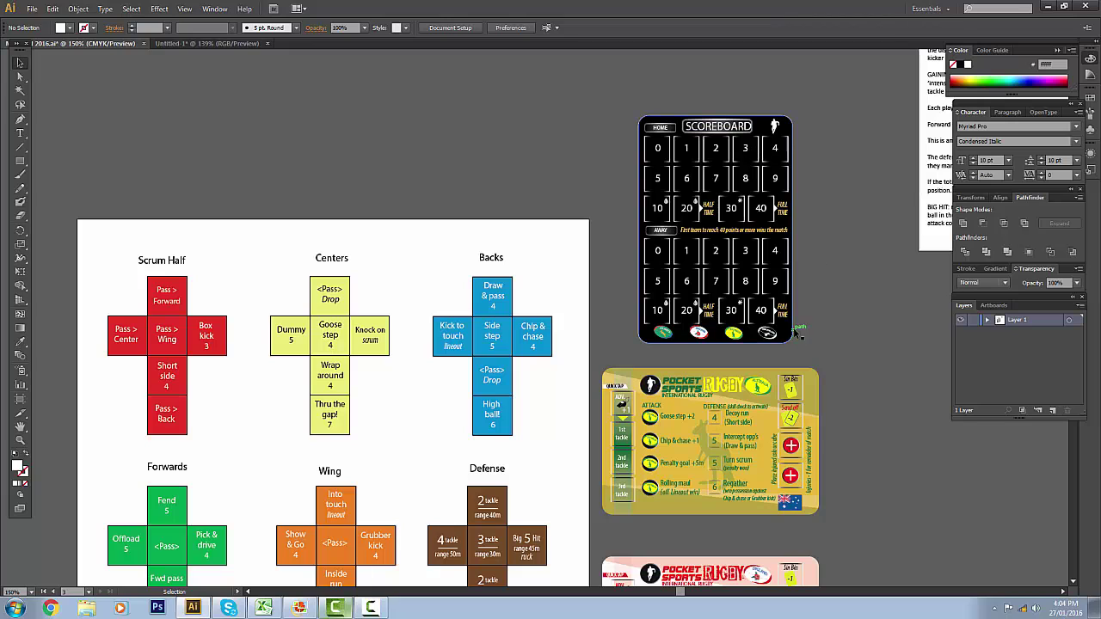
scroll(593, 170, "down", 1)
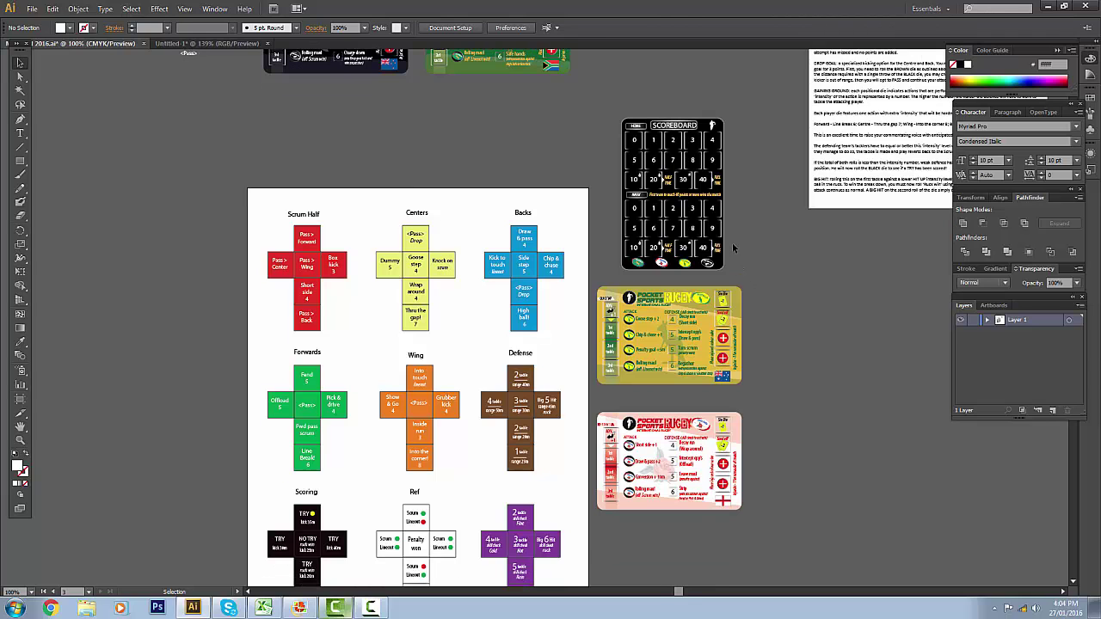
scroll(731, 237, "up", 3)
scroll(731, 215, "up", 3)
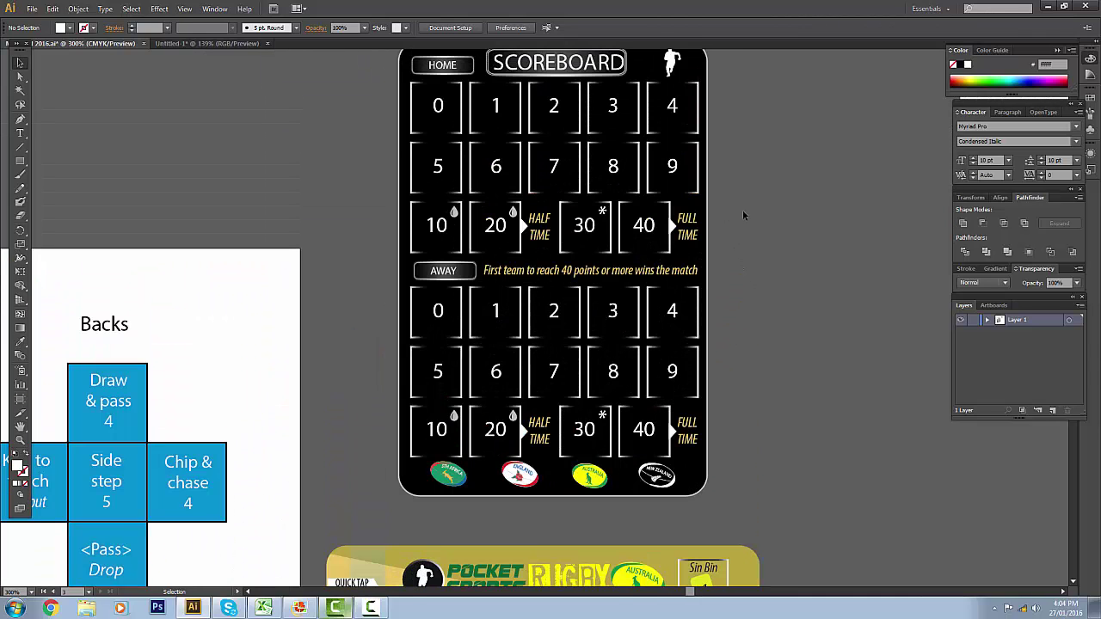
scroll(749, 193, "up", 1)
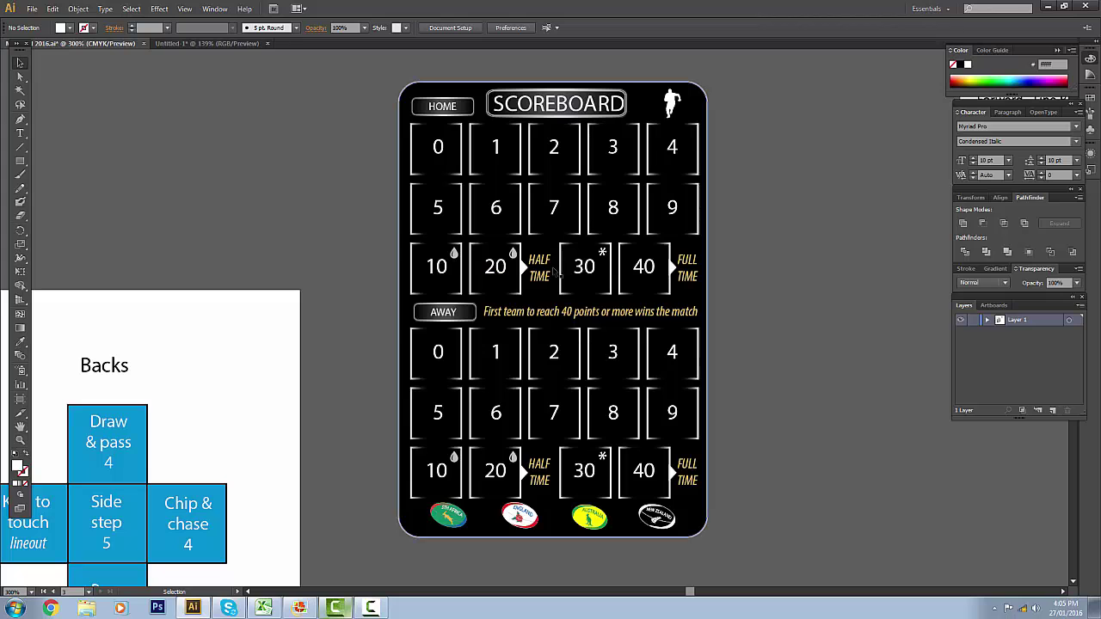
scroll(367, 301, "down", 5)
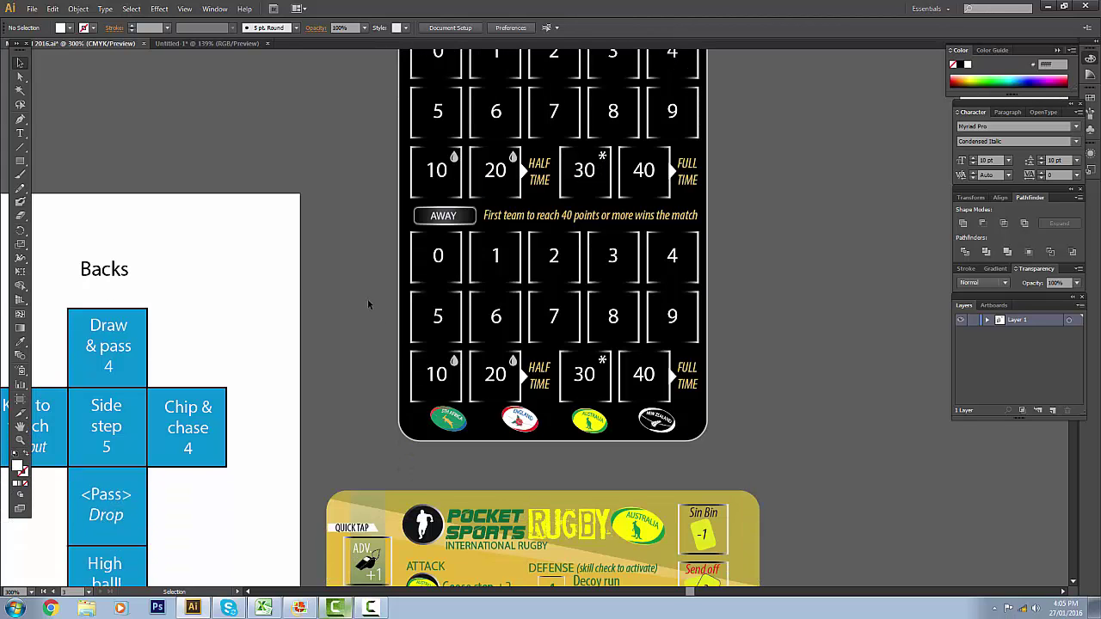
- Review the brown and purple defense dice and the weather rules at the foot of the dice artboard
left_click_drag(240, 413, 516, 86)
left_click_drag(479, 377, 540, 295)
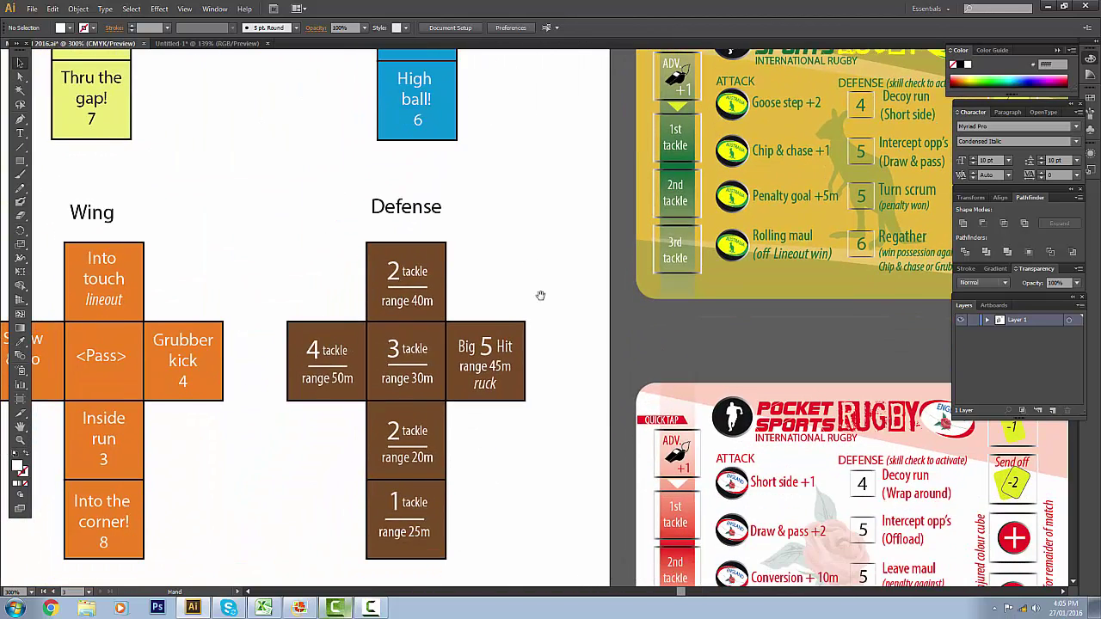
mouse_move(521, 493)
left_mouse_down()
mouse_move(571, 164)
mouse_move(573, 54)
left_mouse_up()
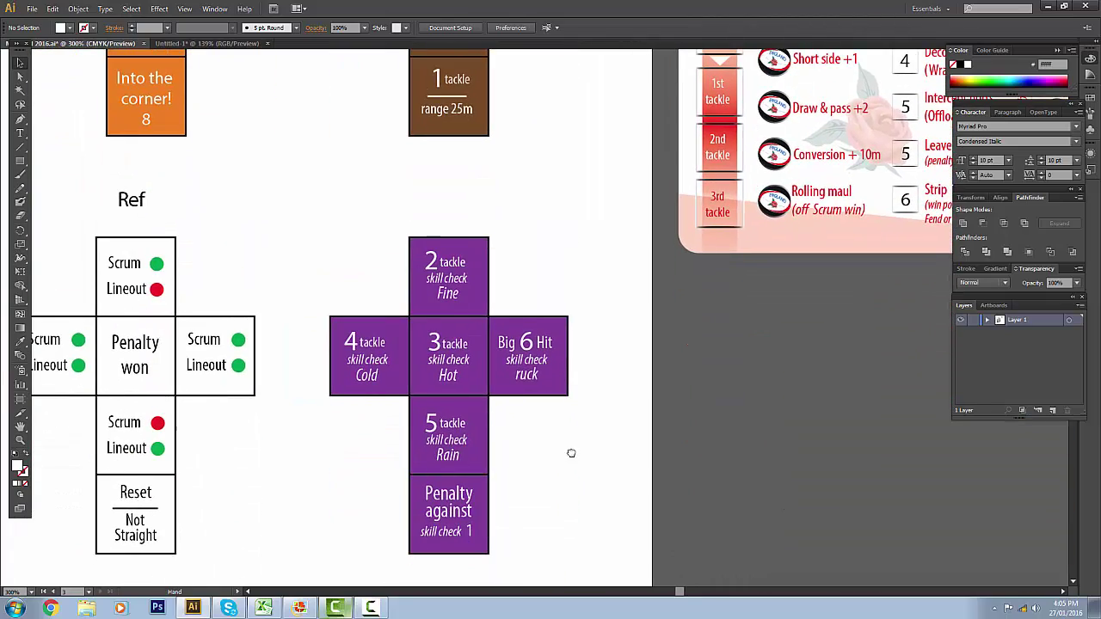
mouse_move(571, 452)
left_mouse_down()
mouse_move(582, 312)
mouse_move(678, 290)
left_mouse_up()
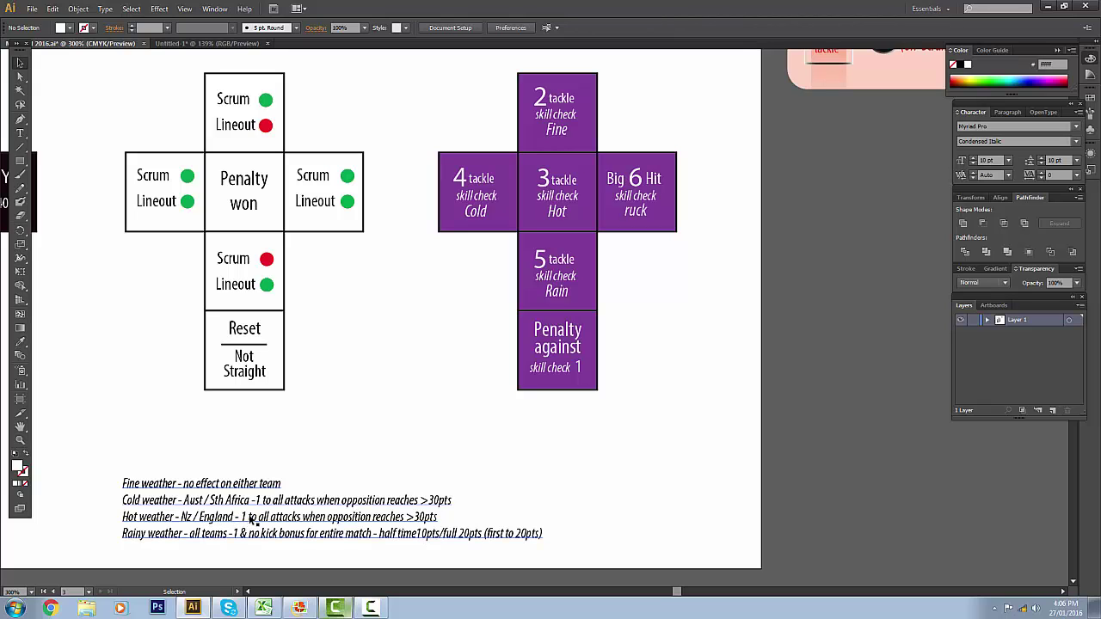
scroll(322, 416, "down", 2)
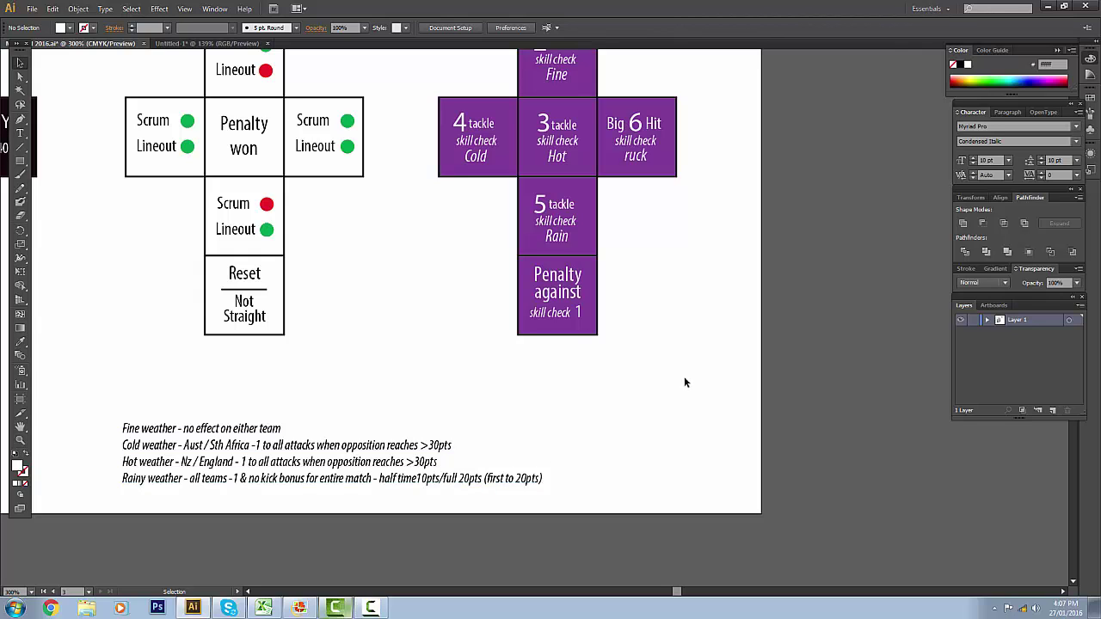
key("ctrl+minus")
key("ctrl+minus")
scroll(544, 234, "up", 5)
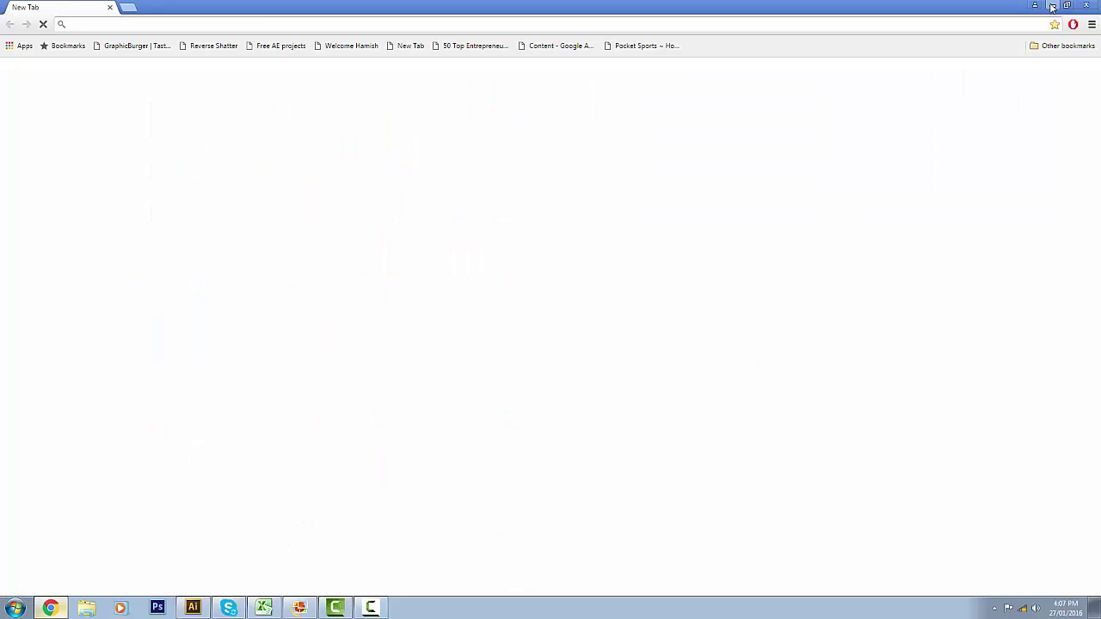
- Switch to Chrome and go to random.org
left_click(1049, 7)
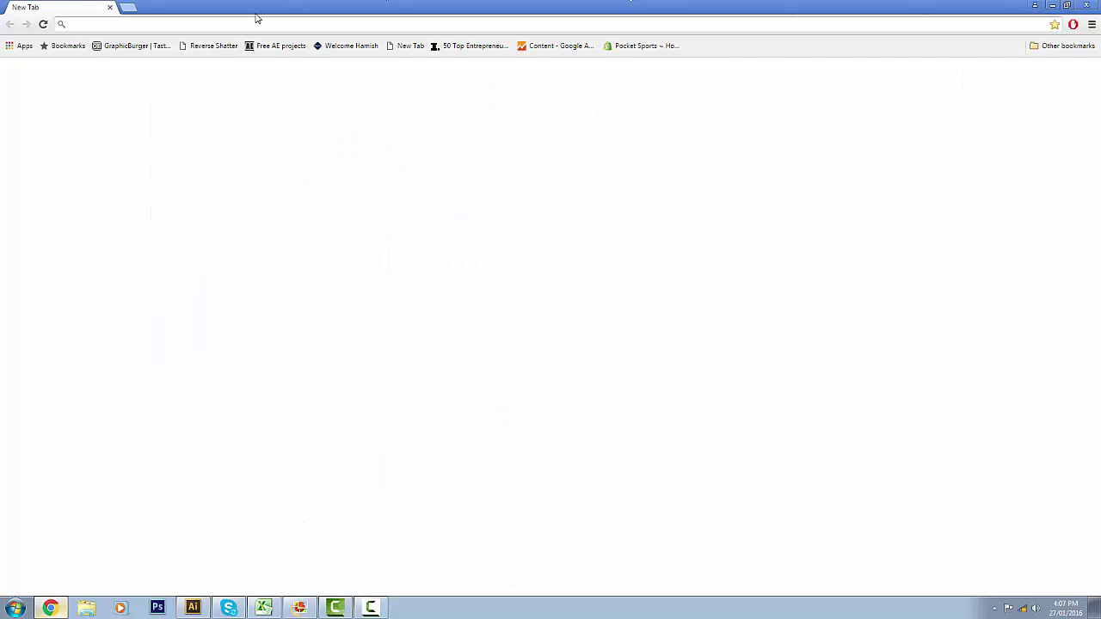
type("r")
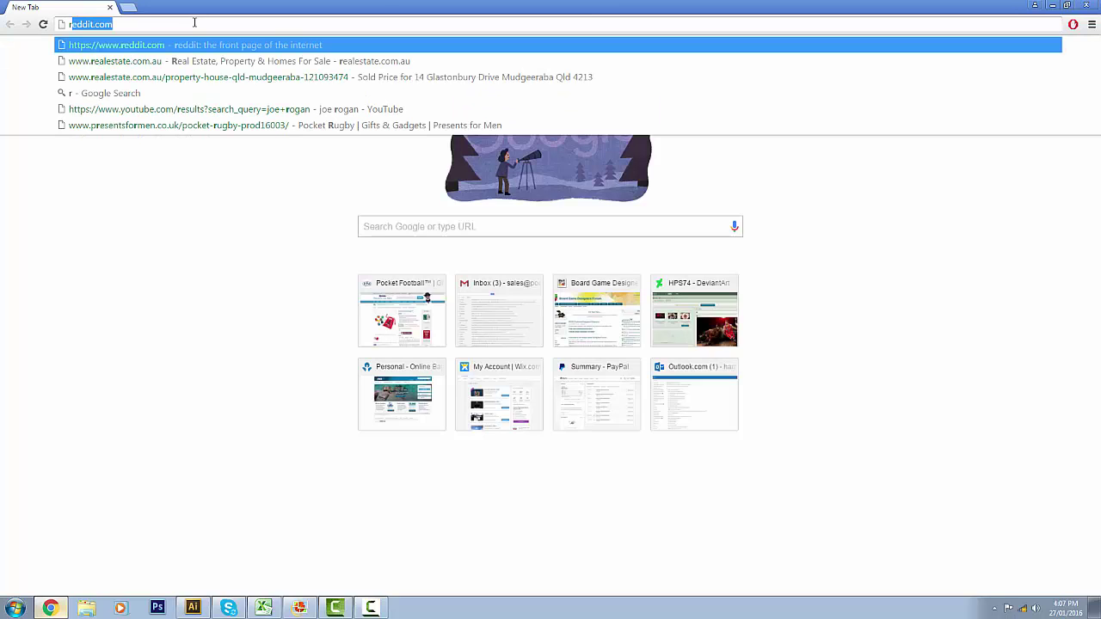
type("andom.org")
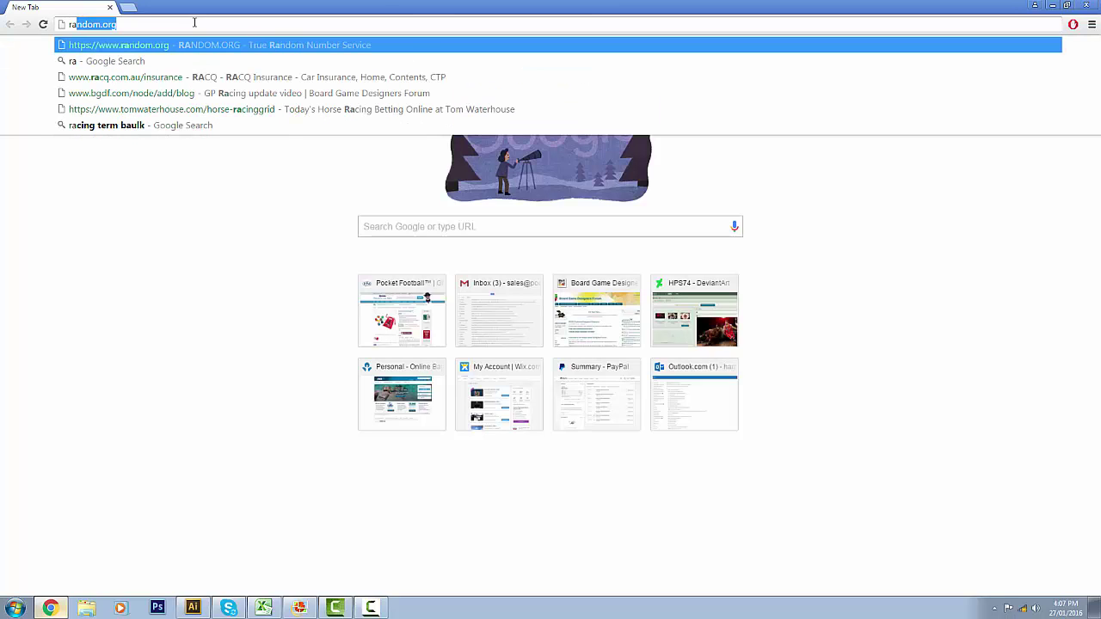
key("Return")
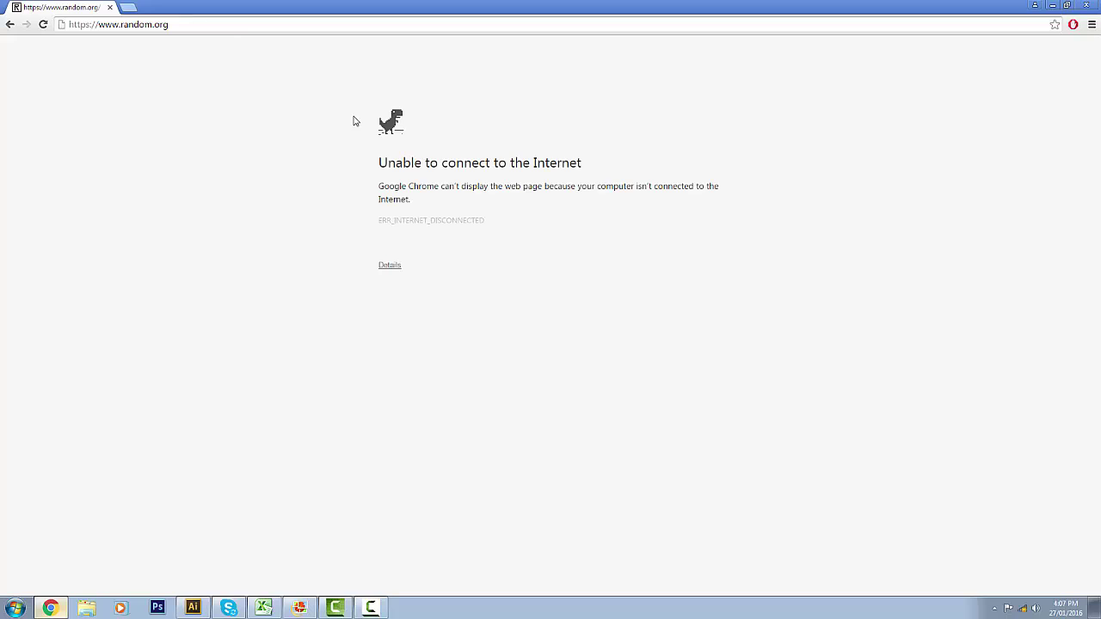
- Connect the computer to the Telstra4CBCC9 wireless network so that random.org can load
left_click(1022, 608)
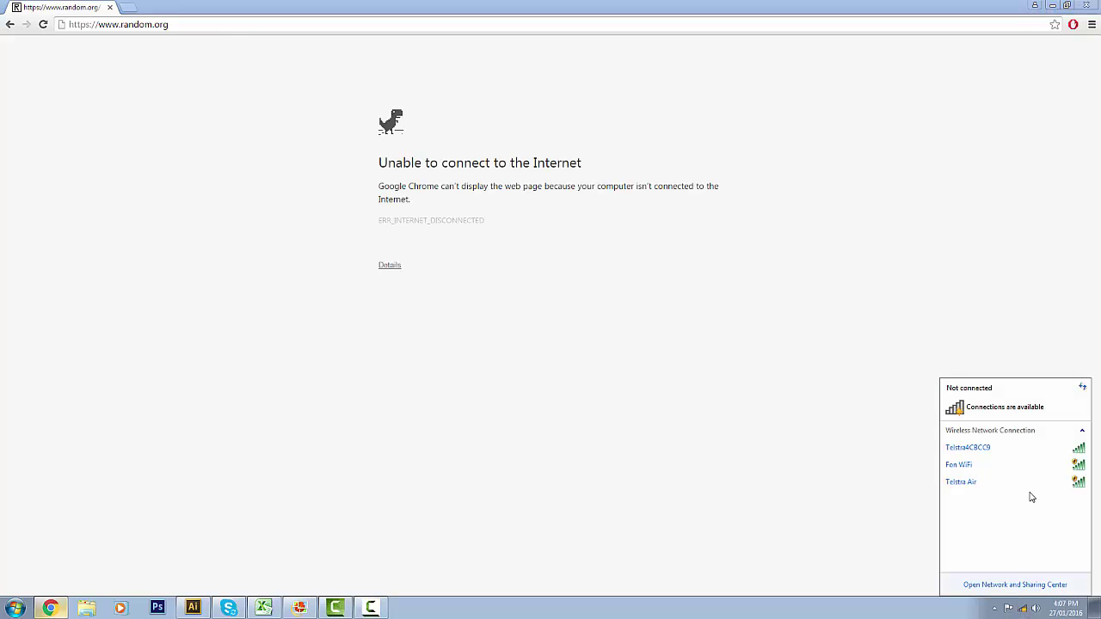
left_click(1032, 449)
left_click(1063, 466)
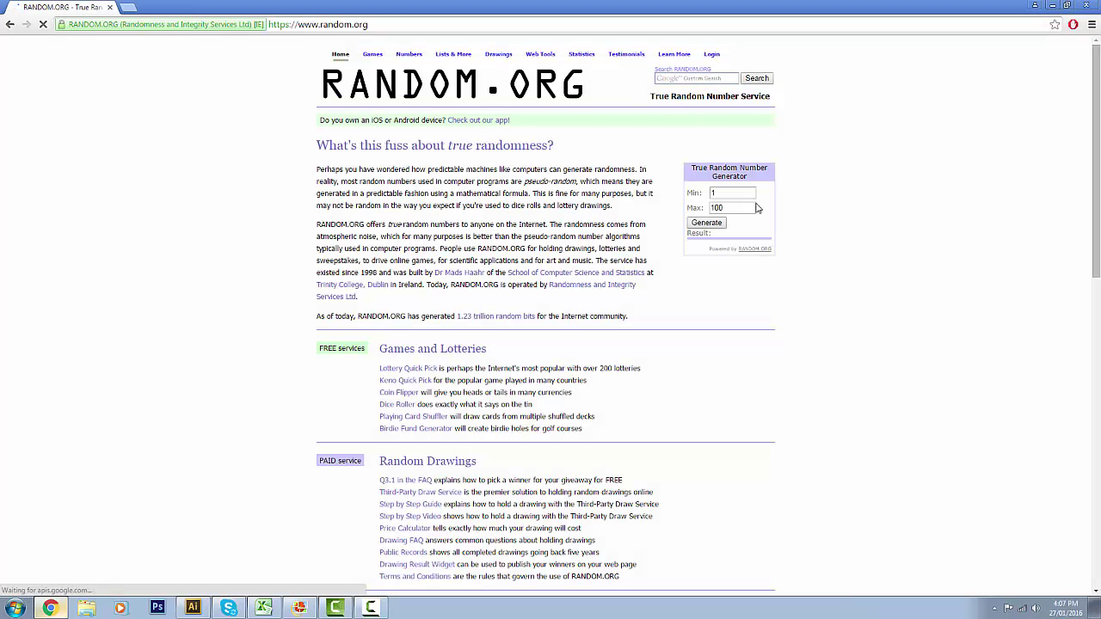
- Set the random number generator's maximum to 6 and generate a number
double_click(727, 206)
key("BackSpace")
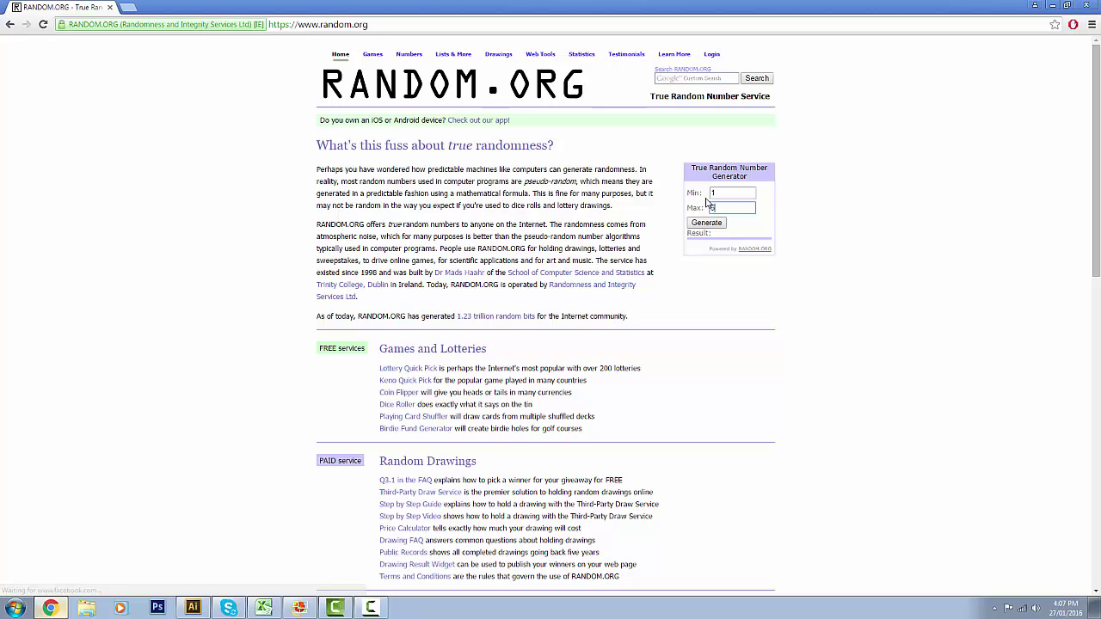
type("6")
key("Return")
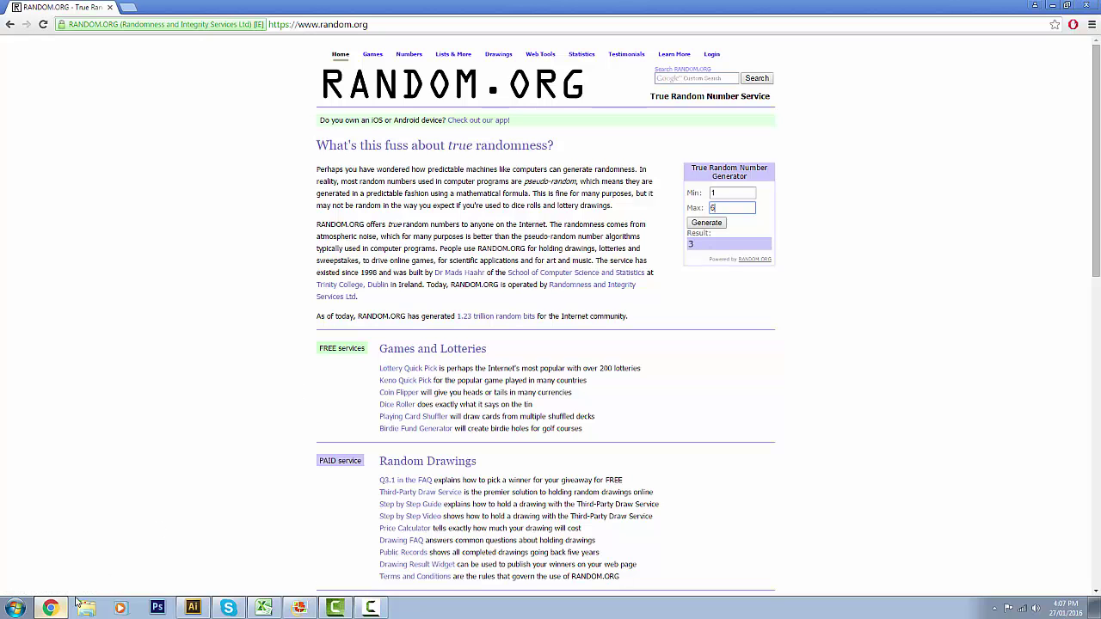
- Switch back to Illustrator and examine the red Scrum Half die among the dice layouts
left_click(50, 609)
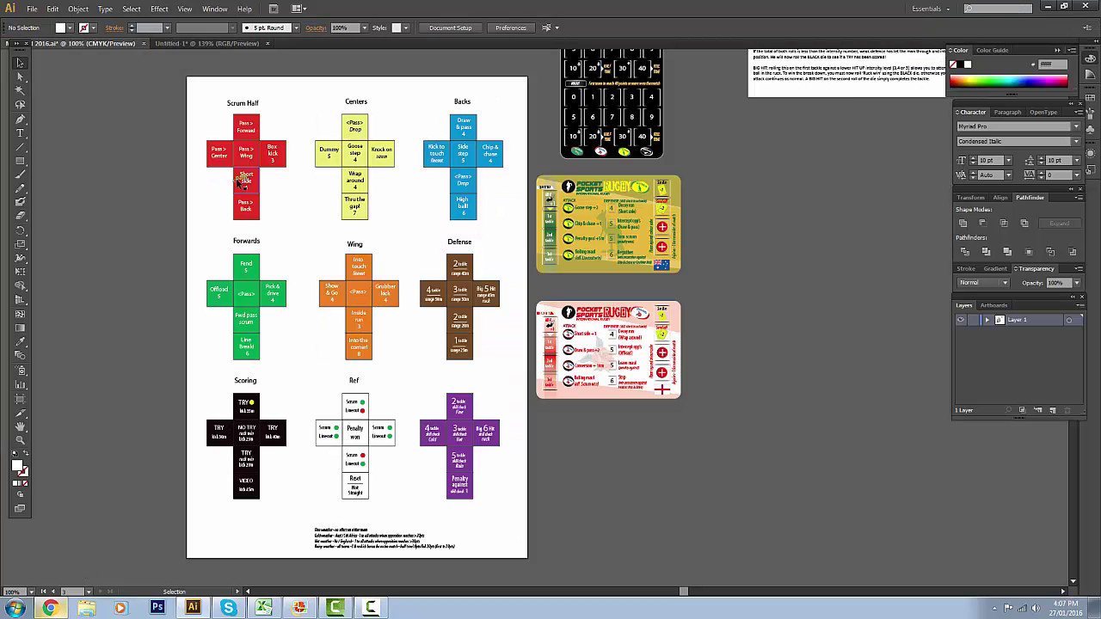
scroll(264, 125, "up", 1)
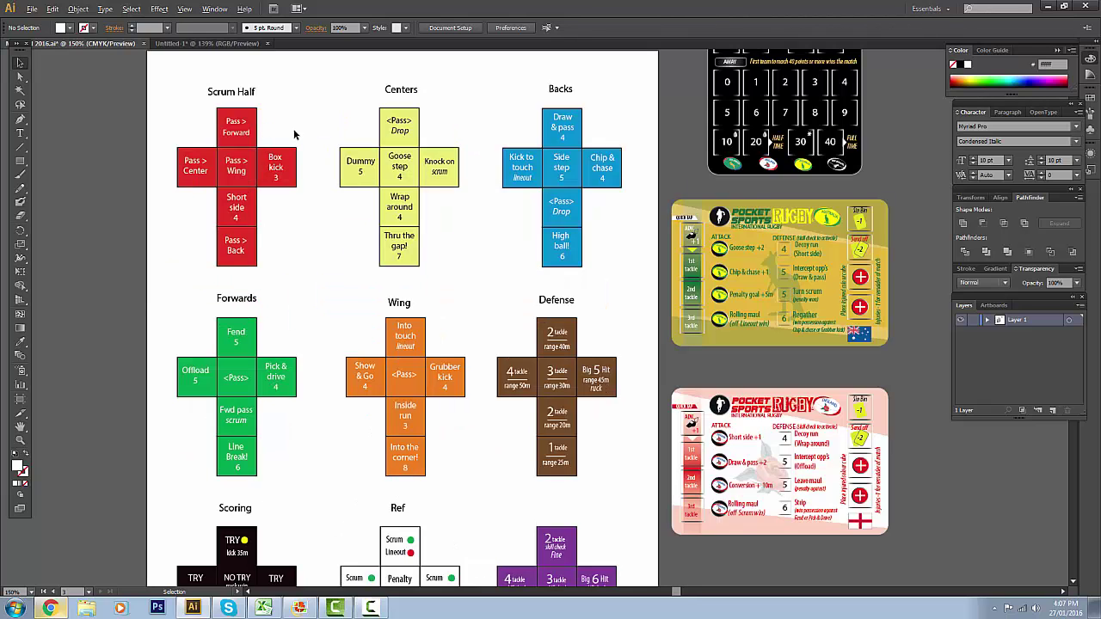
scroll(294, 133, "down", 2)
scroll(294, 134, "up", 2)
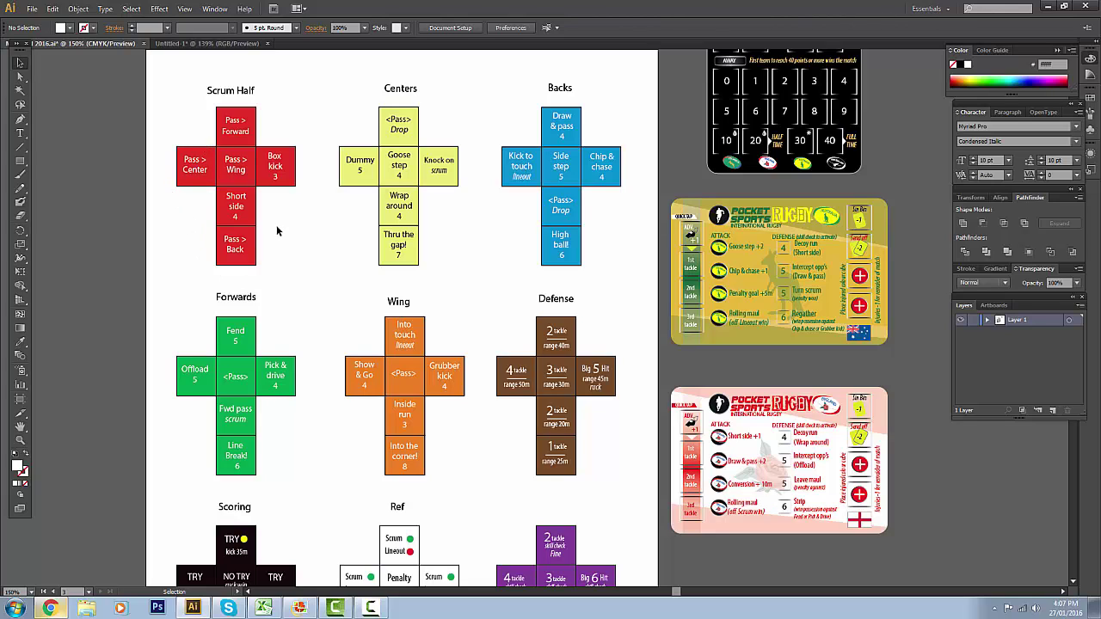
scroll(276, 224, "down", 1)
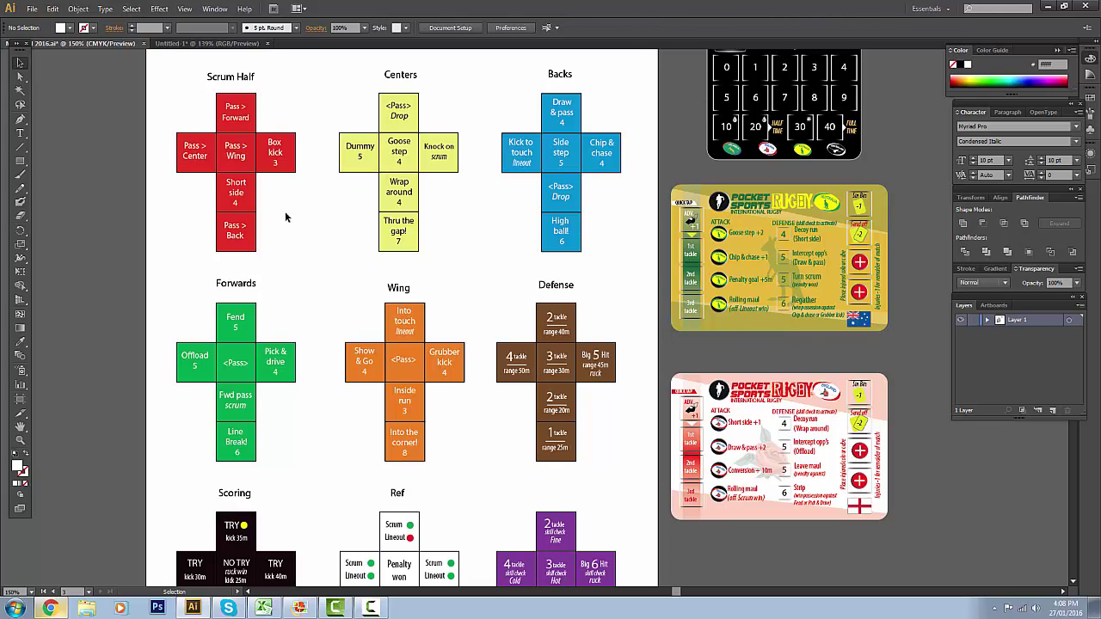
- Switch to Chrome and generate another random number between 1 and 6
left_click(50, 608)
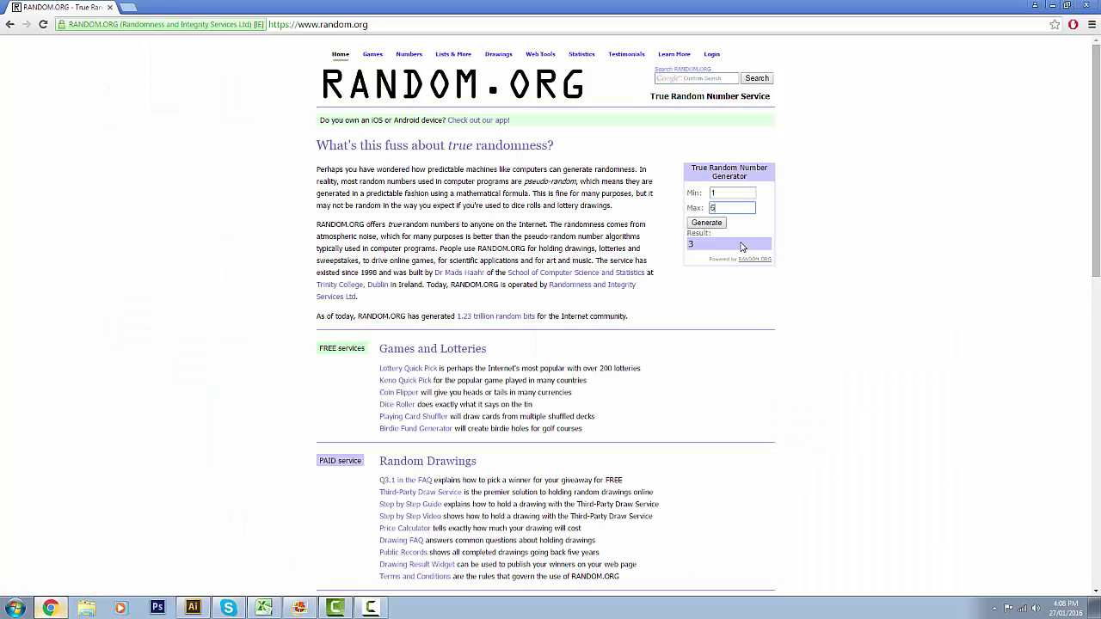
left_click(706, 222)
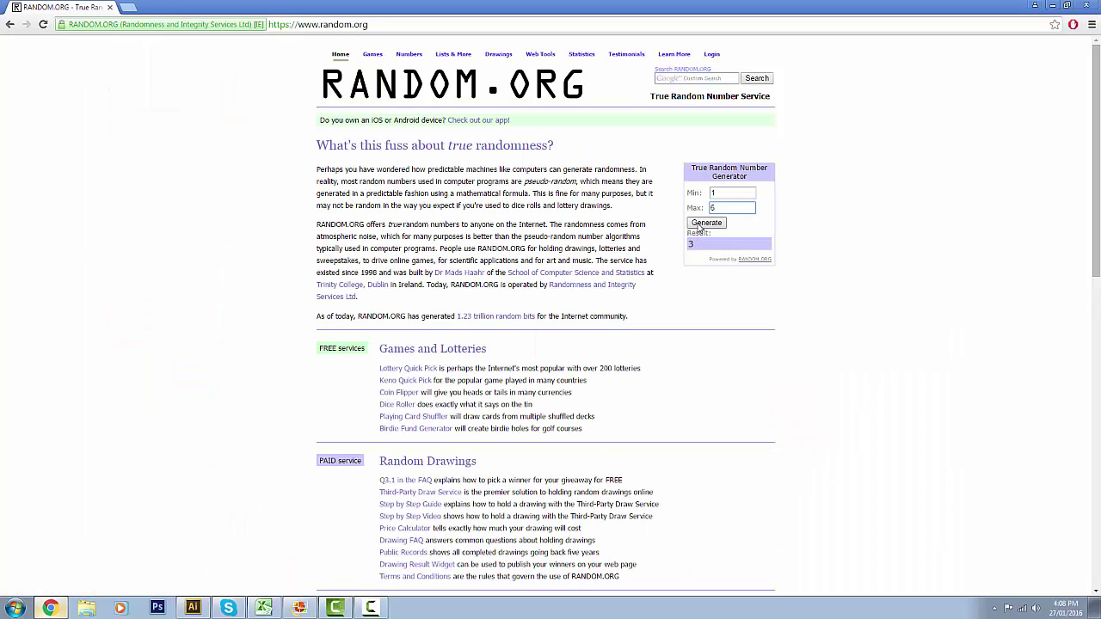
- Compare the faces of the Scrum Half die in Illustrator with the random.org result in Chrome
left_click(60, 612)
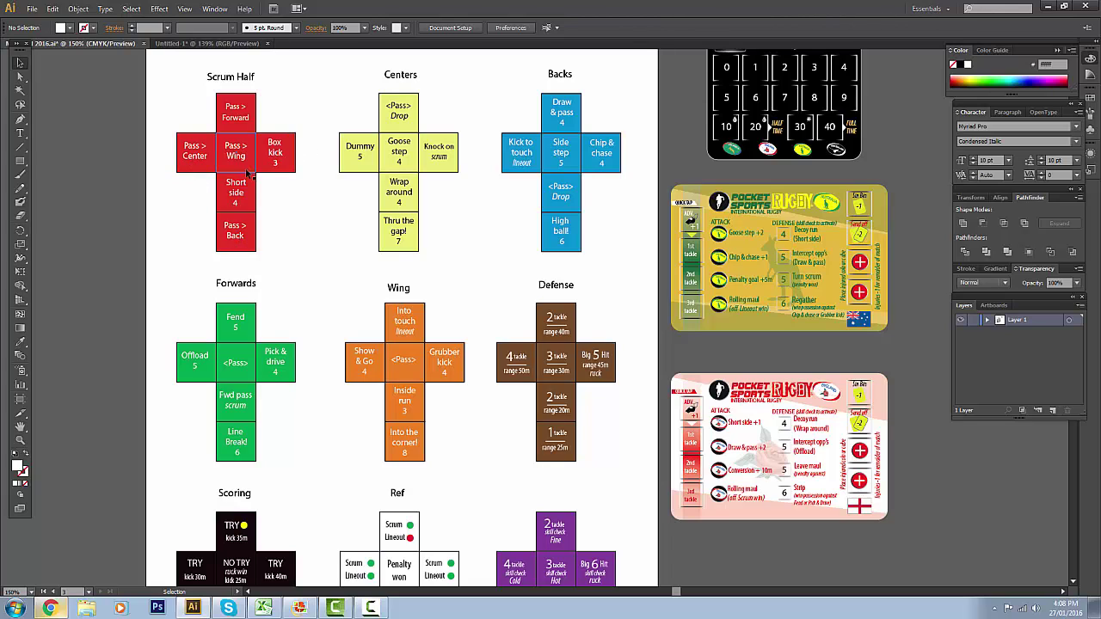
left_click(49, 609)
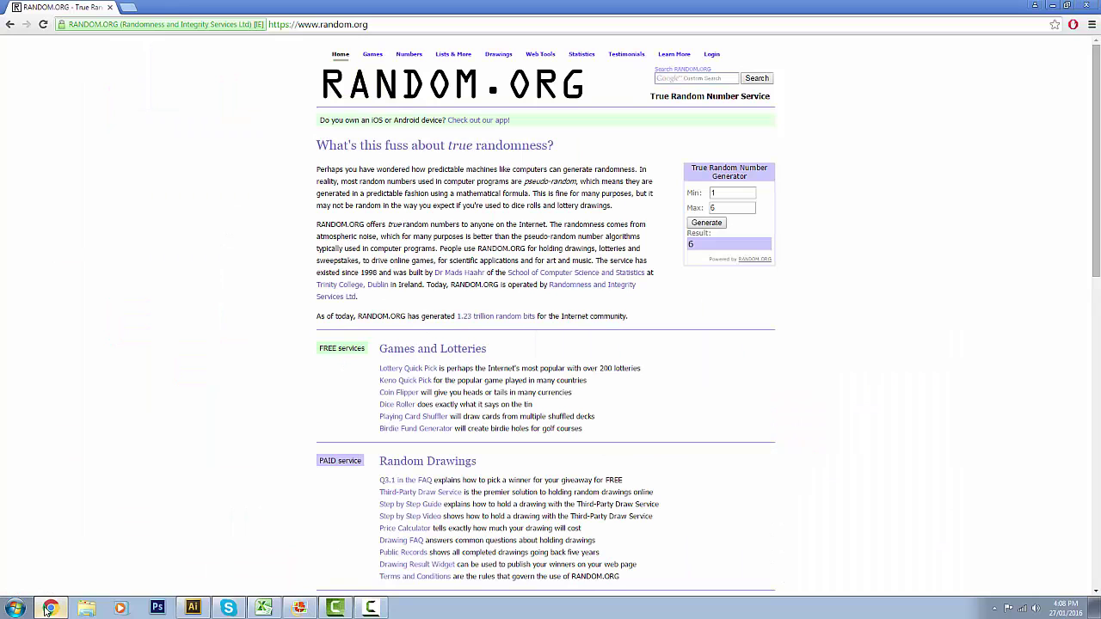
left_click(49, 609)
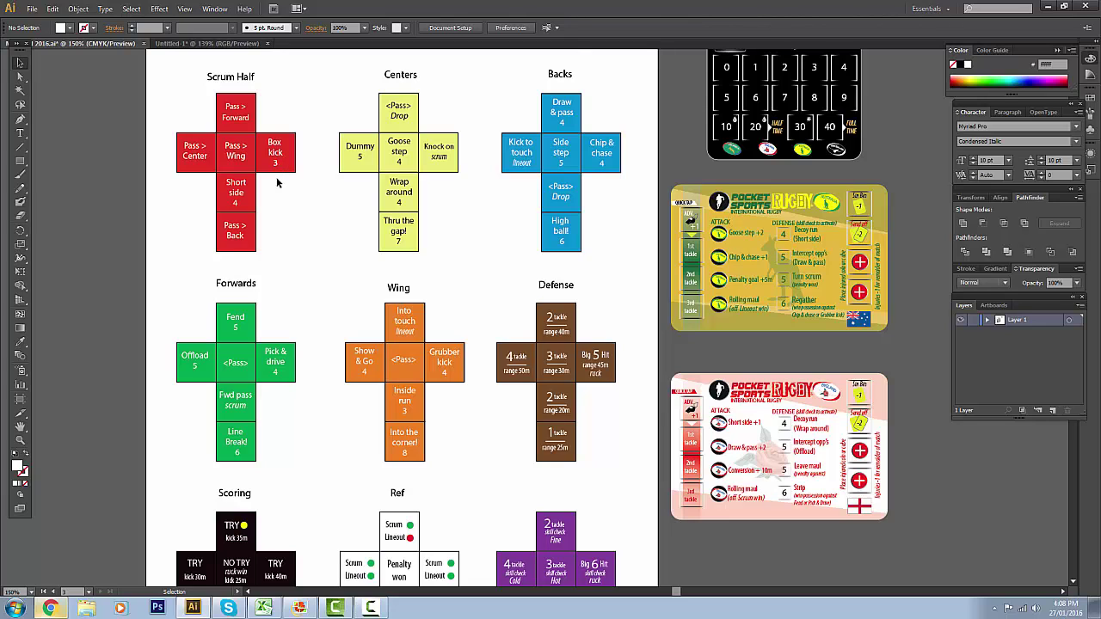
- Examine the brown Defense die, the purple weather die and the weather notes beneath the dice layouts
scroll(454, 296, "down", 3)
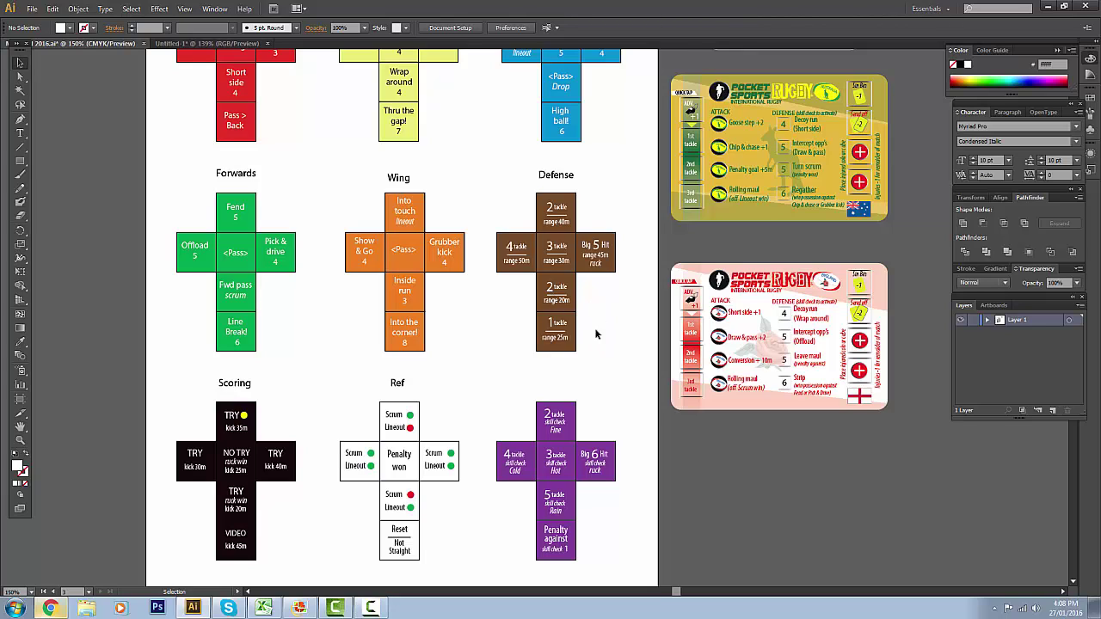
scroll(606, 368, "down", 1)
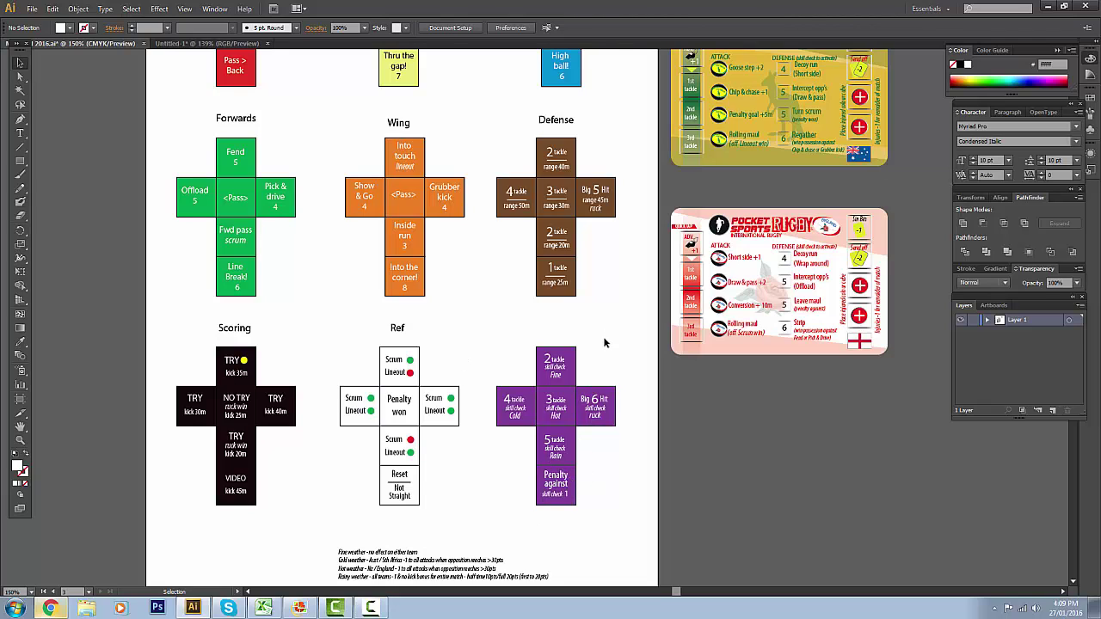
scroll(608, 378, "up", 3)
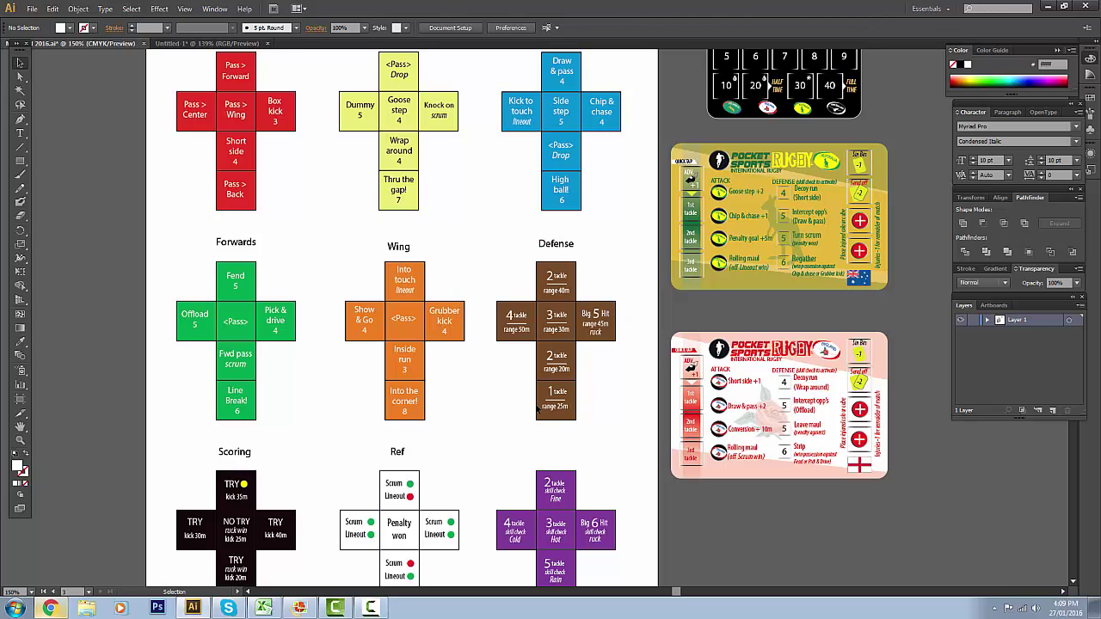
- Generate a random number between 1 and 6 in Chrome and return to the Scrum Half die in Illustrator
left_click(50, 608)
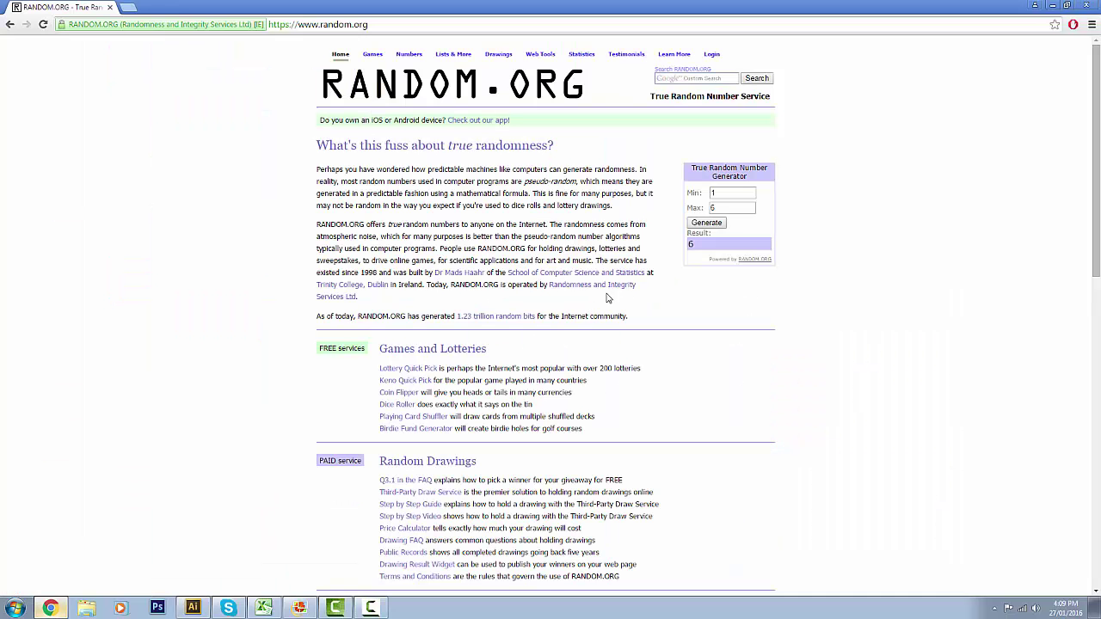
left_click(706, 223)
key("alt+Tab")
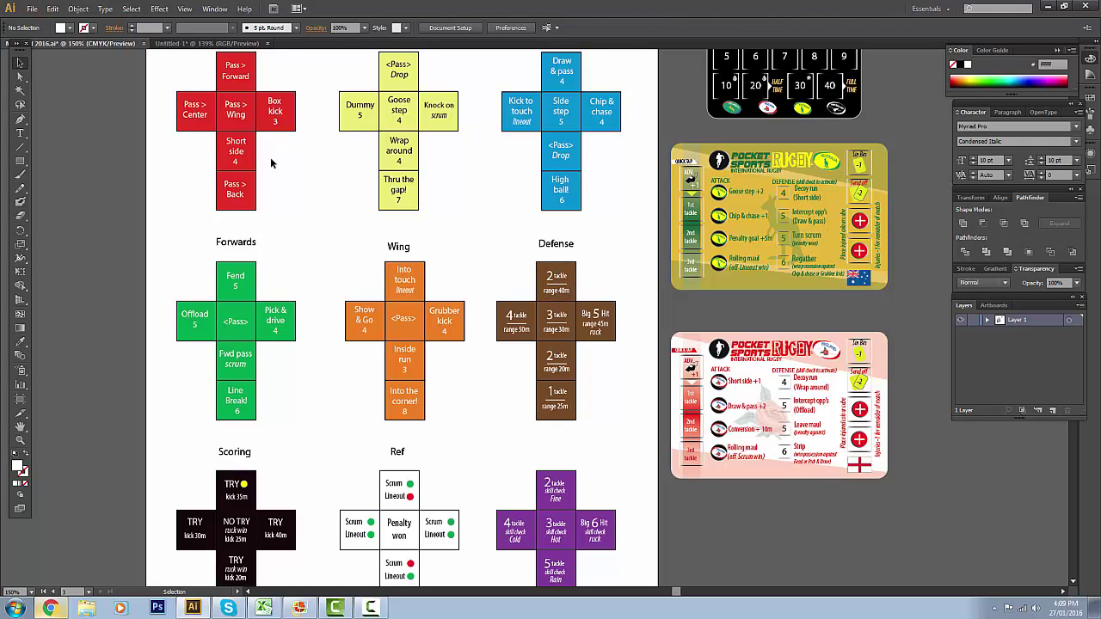
scroll(270, 163, "up", 1)
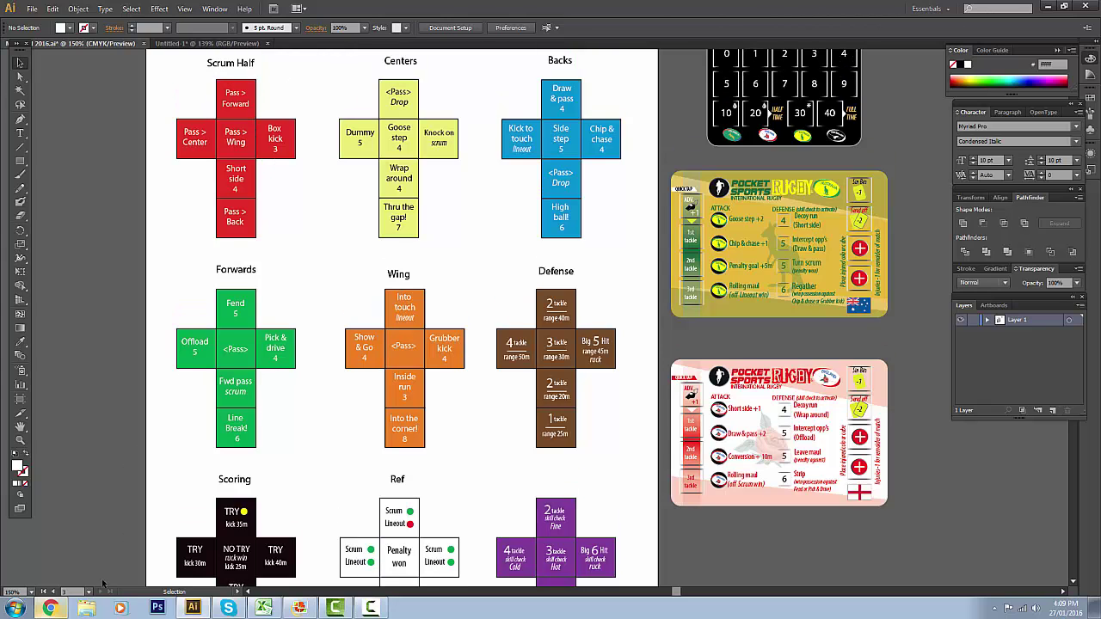
- Roll again with random.org in Chrome and check the Box kick face of the Scrum Half die in Illustrator
left_click(50, 608)
left_click(693, 227)
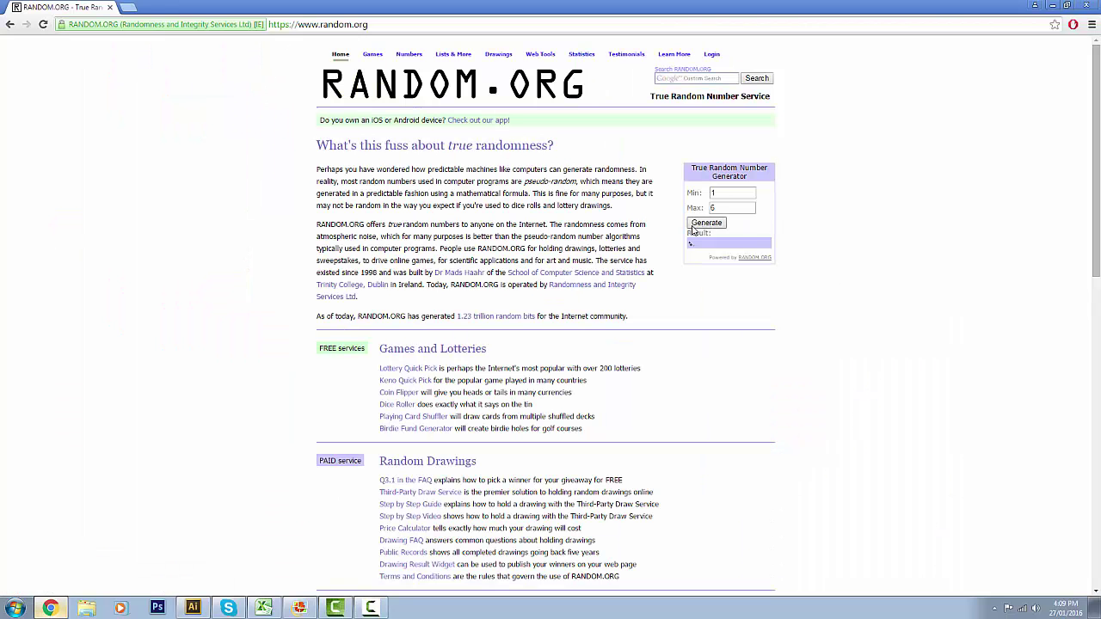
left_click(45, 610)
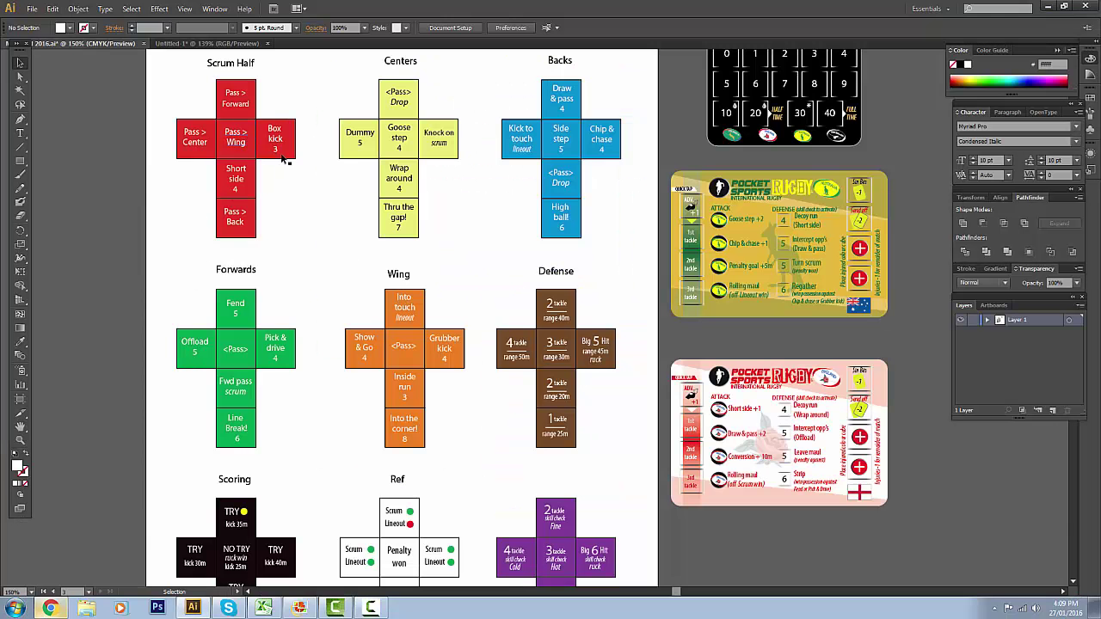
- Generate another number from 1 to 6 in Chrome and examine the Defense die in Illustrator
left_click(50, 608)
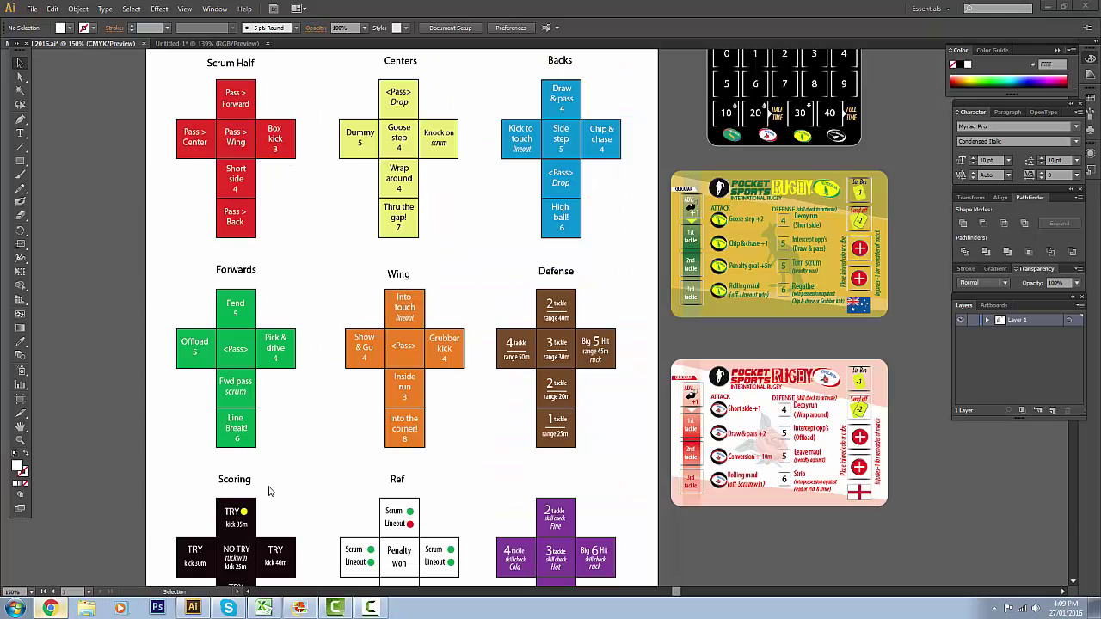
left_click(706, 222)
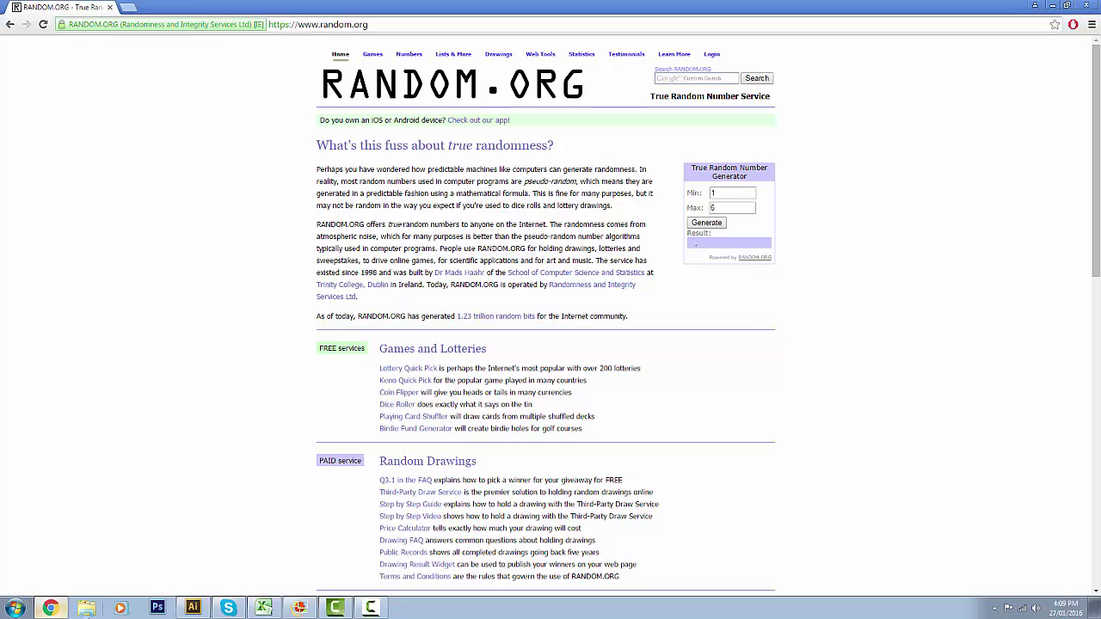
left_click(49, 608)
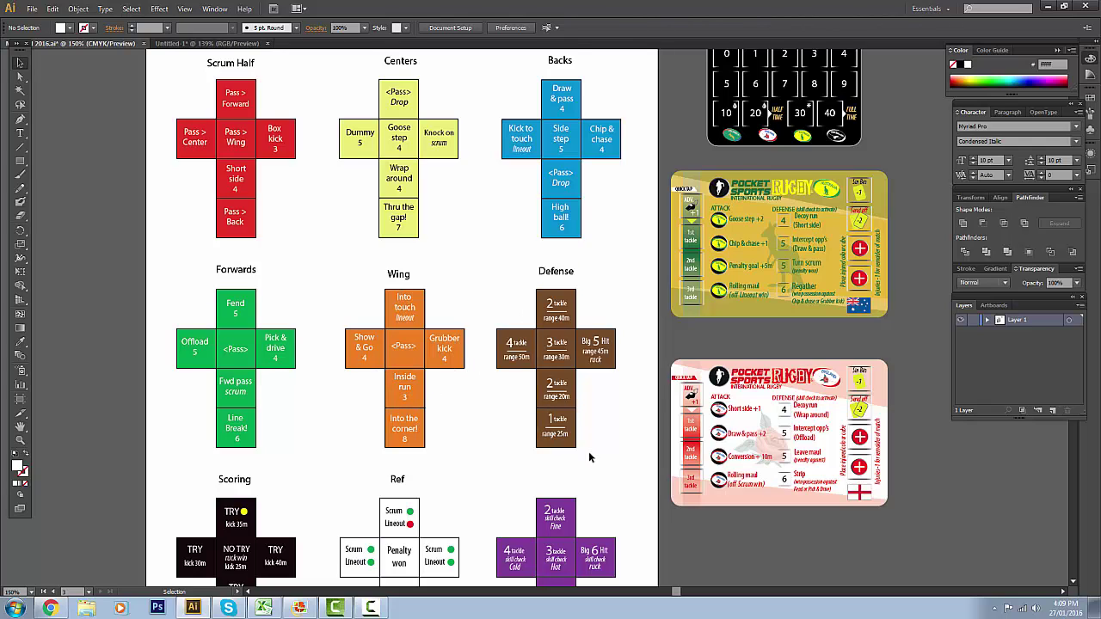
scroll(590, 456, "down", 1)
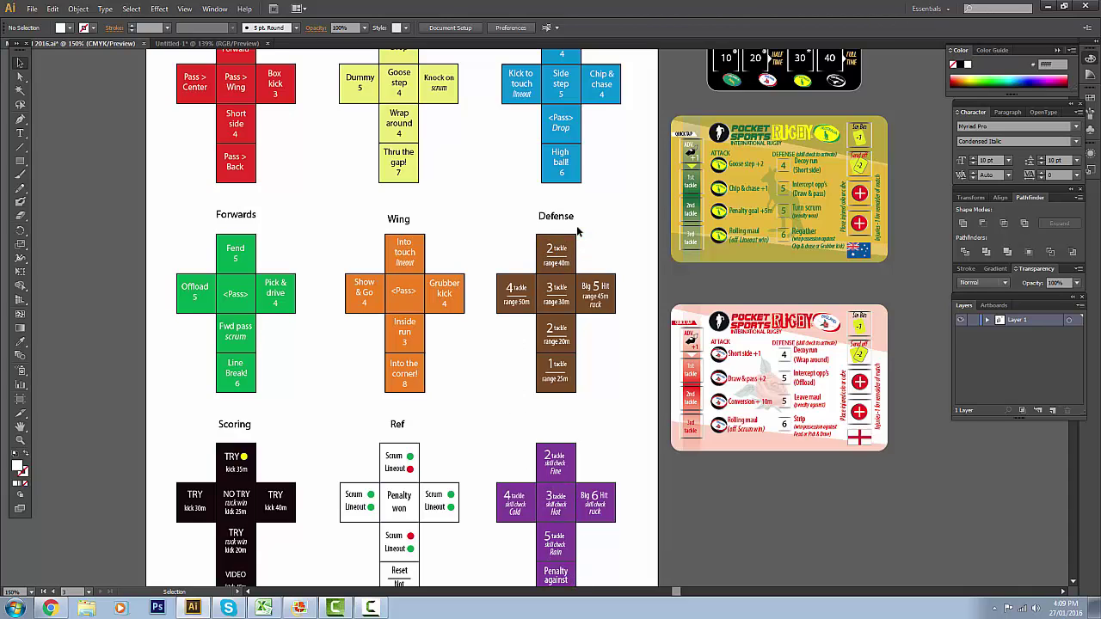
- Generate the next die roll in Chrome and examine the Wing and Scoring dice in Illustrator
left_click(50, 608)
left_click(720, 225)
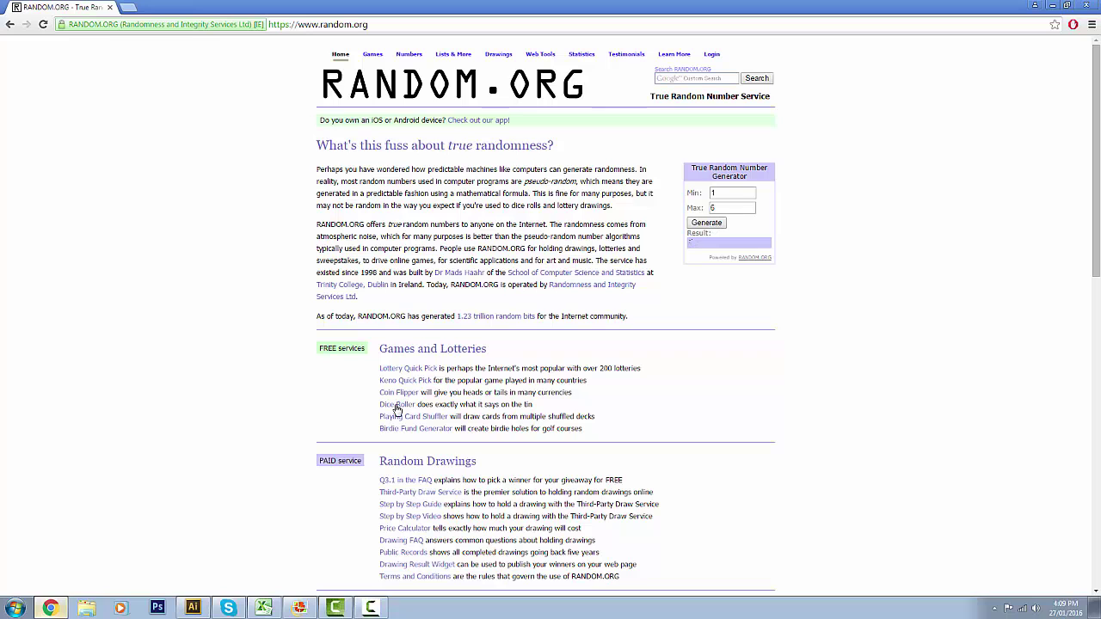
left_click(193, 608)
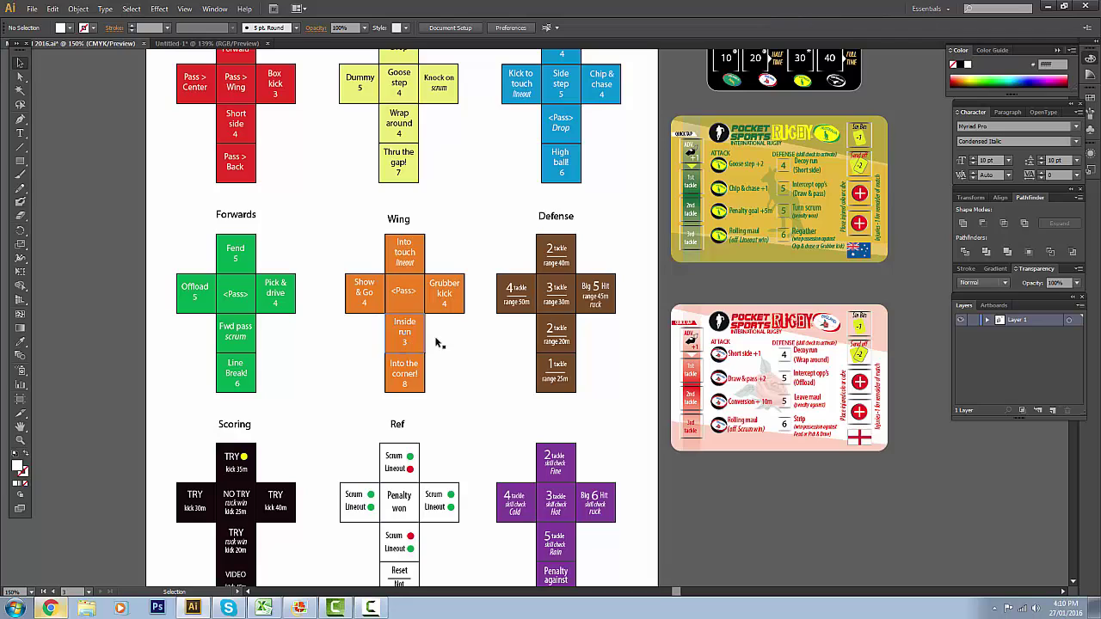
scroll(567, 245, "down", 2)
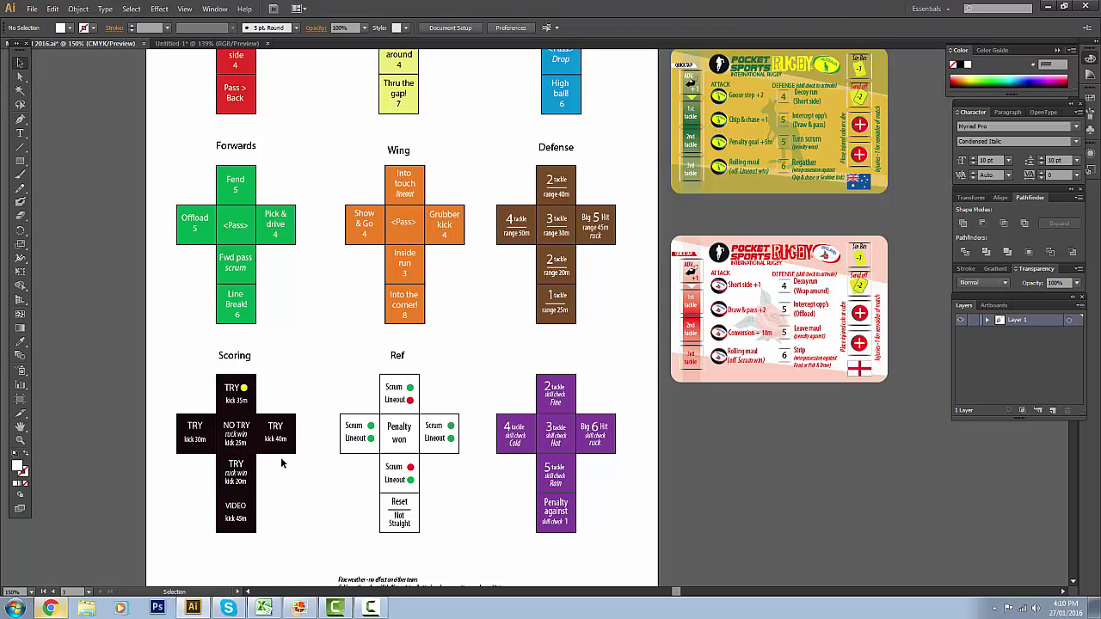
- Generate a new random number in Chrome, and review the dice layouts up to the Scrum Half die in Illustrator
left_click(50, 608)
left_click(704, 226)
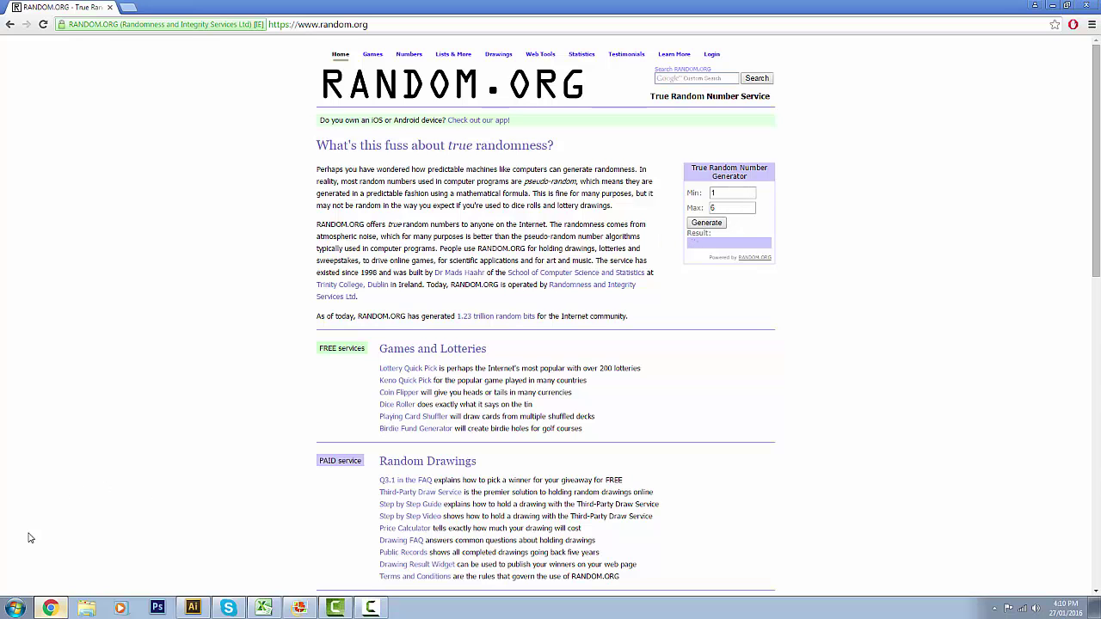
left_click(50, 608)
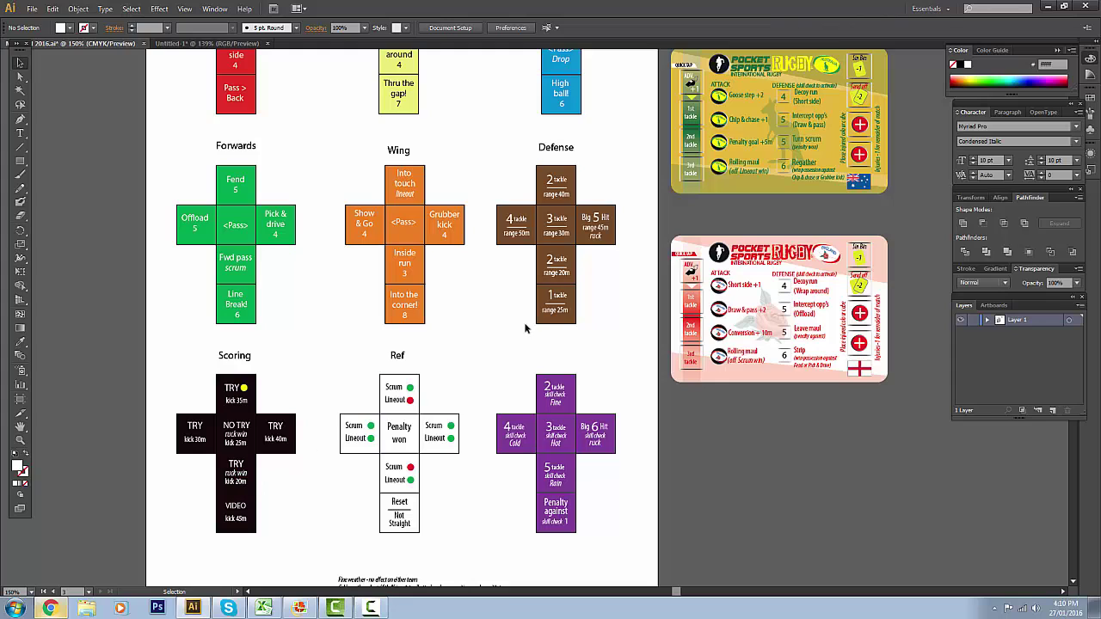
scroll(634, 260, "up", 2)
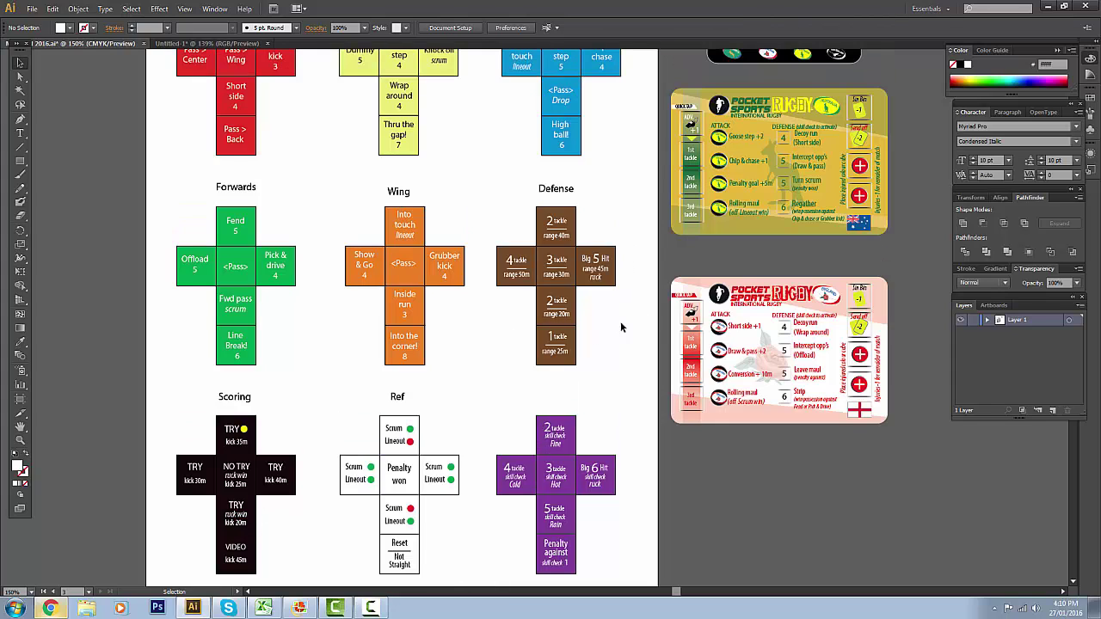
scroll(618, 346, "up", 3)
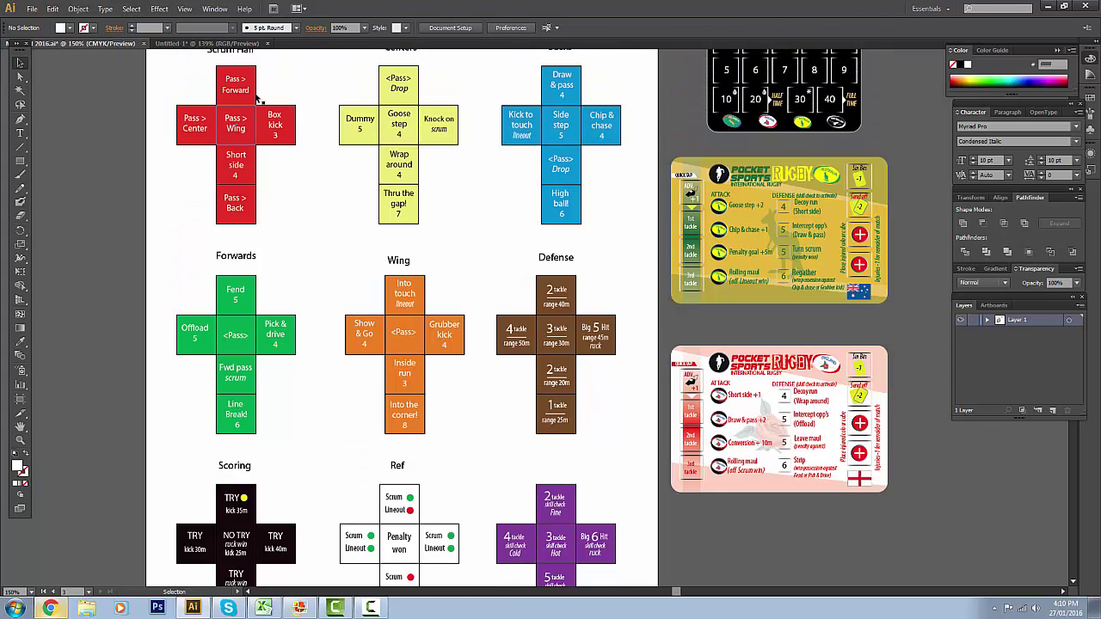
- Generate a random.org roll in Chrome and check the Pass > Wing face of the Scrum Half die in Illustrator
left_click(50, 608)
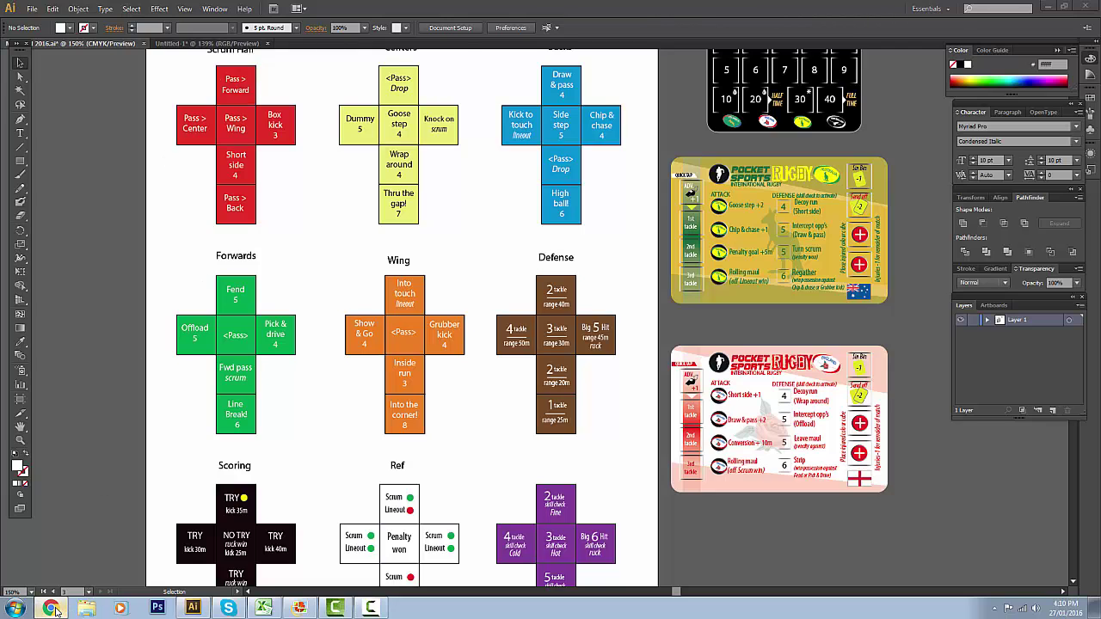
left_click(706, 223)
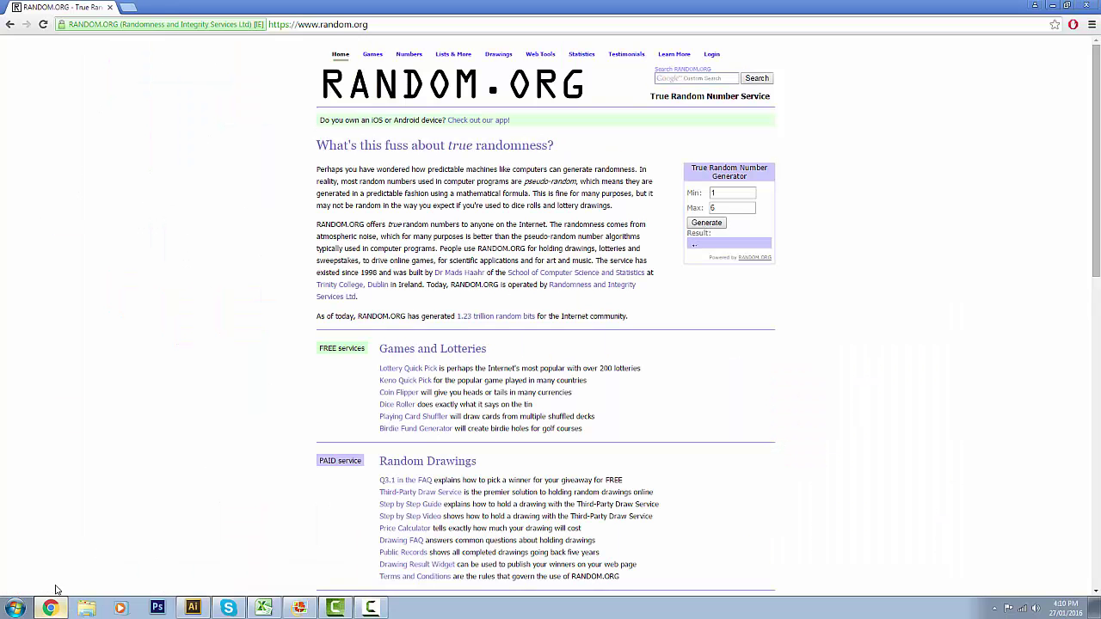
left_click(192, 608)
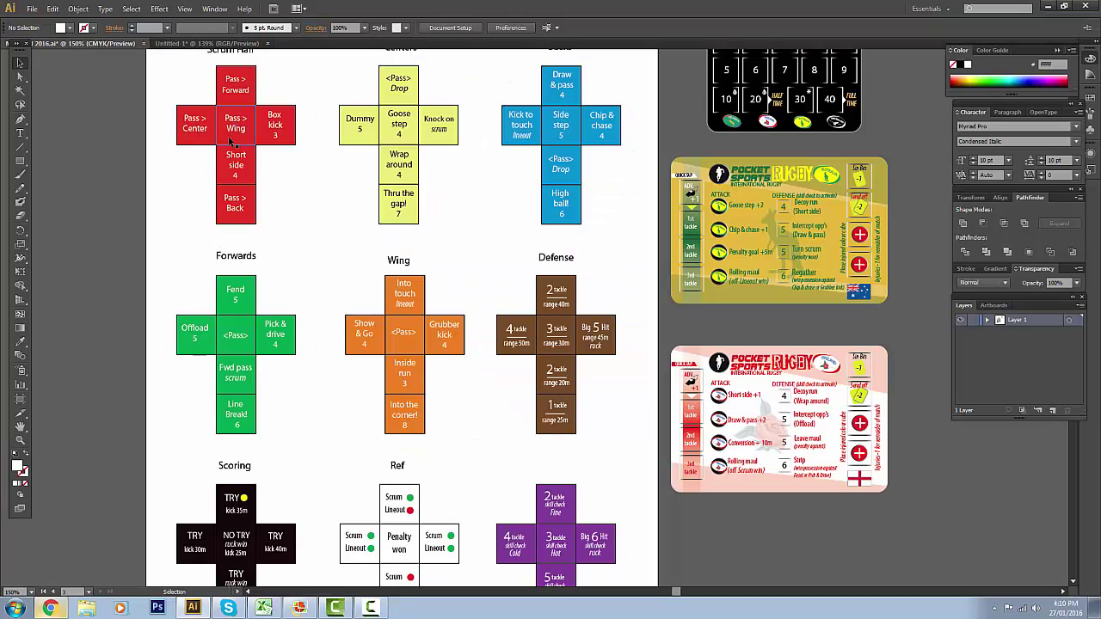
- Generate another roll in Chrome and examine the Wing die and the Defense die in Illustrator
left_click(55, 607)
left_click(724, 224)
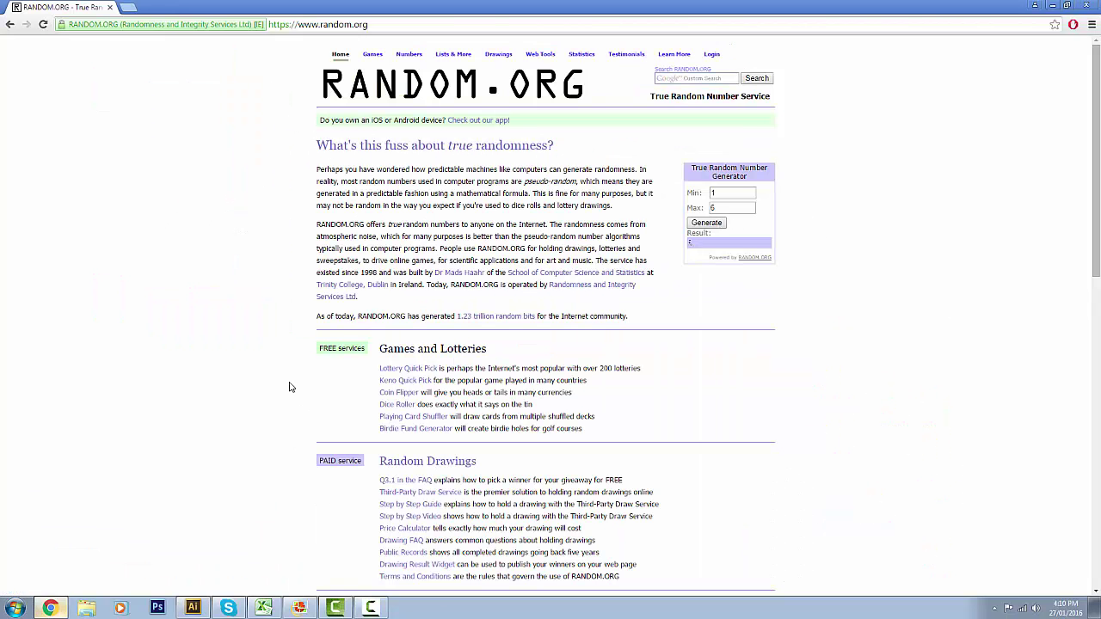
left_click(55, 607)
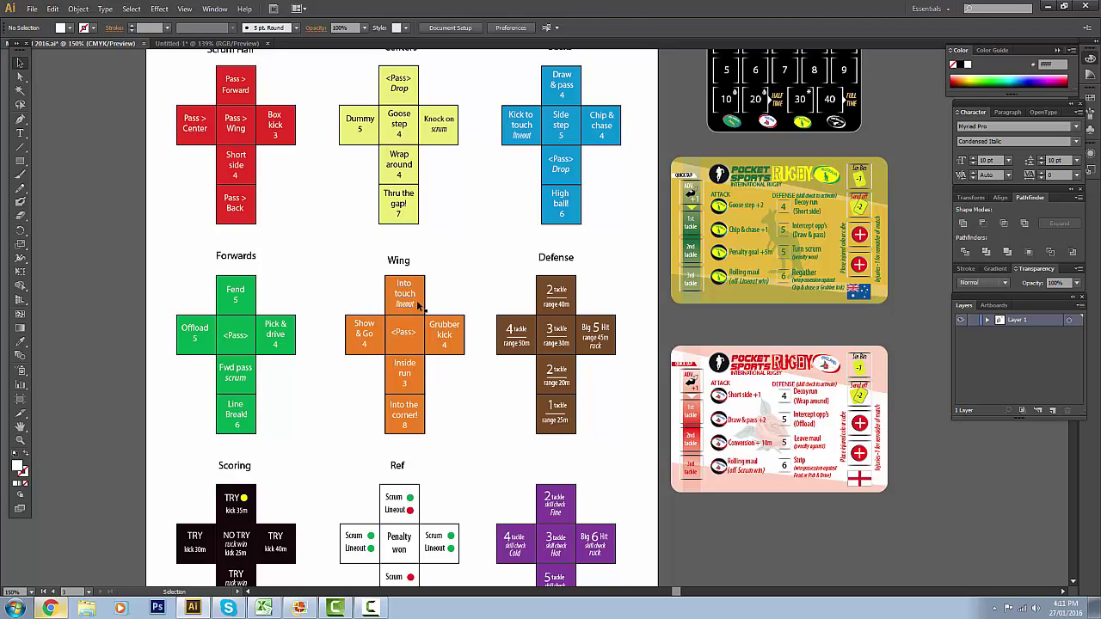
scroll(491, 347, "down", 2)
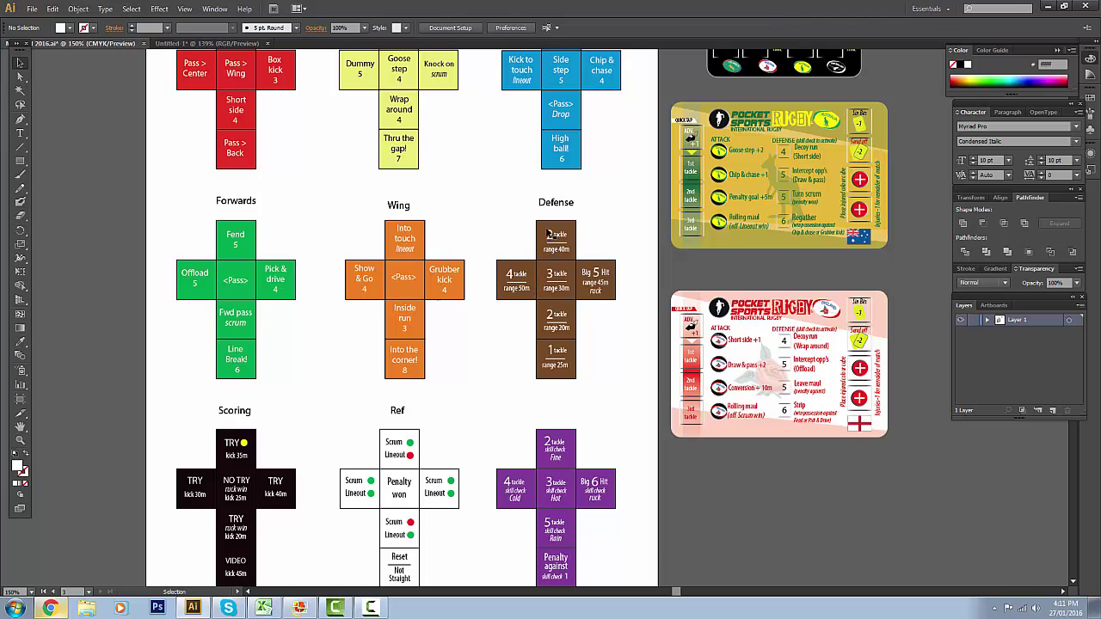
- Generate a further number between 1 and 6 in Chrome and return to the dice layouts in Illustrator
left_click(50, 608)
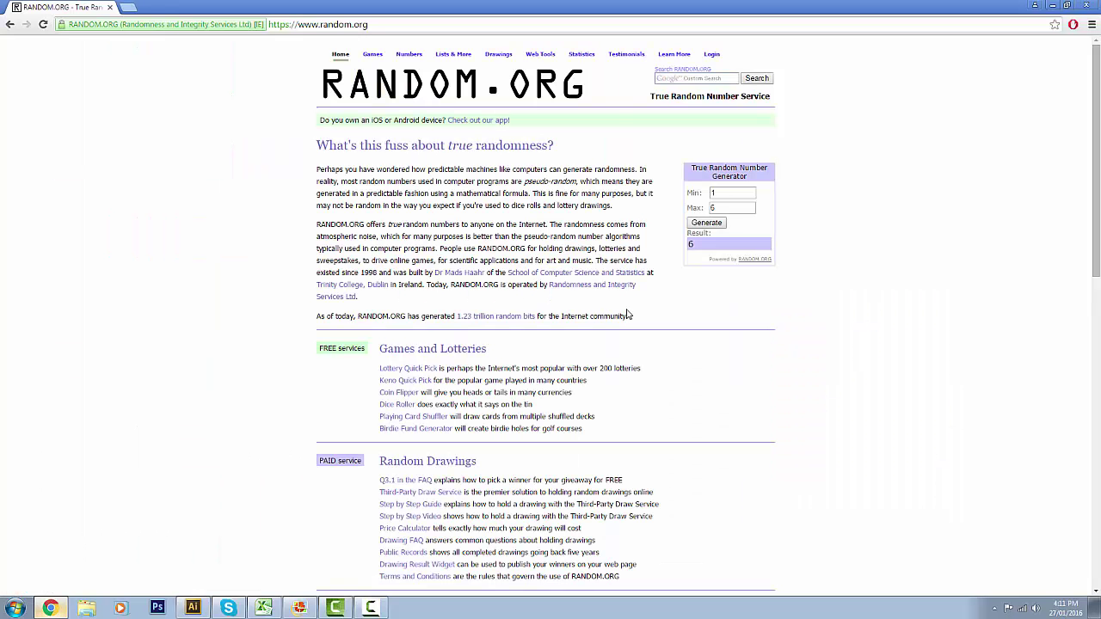
left_click(706, 225)
left_click(193, 608)
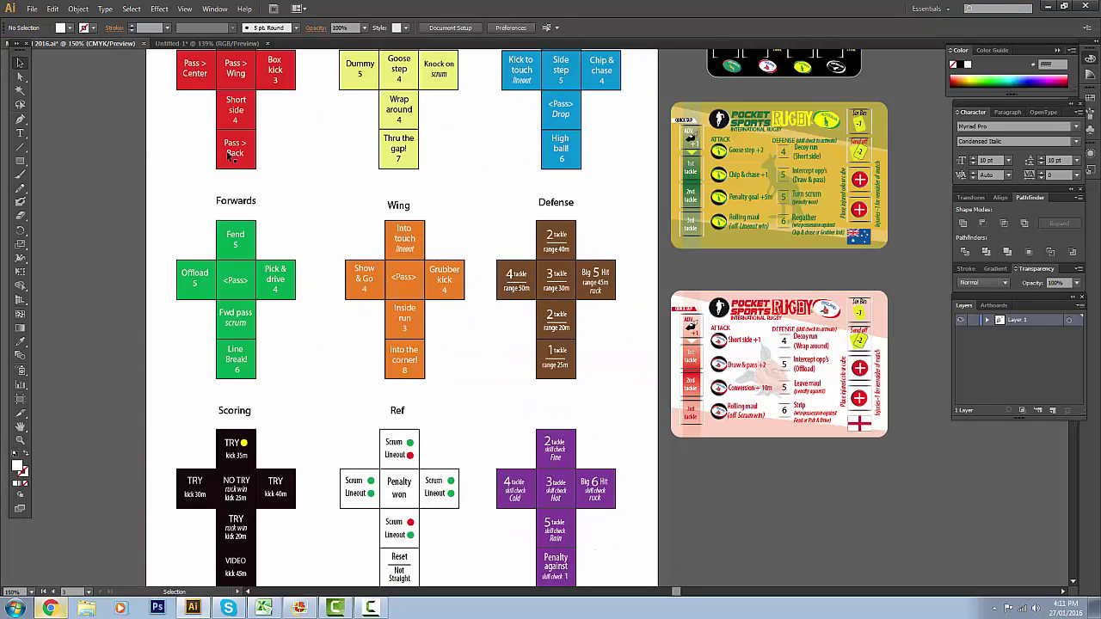
- Generate another roll in Chrome, and examine the Decoy run (Short side) defense on the Australia card in Illustrator
left_click(59, 608)
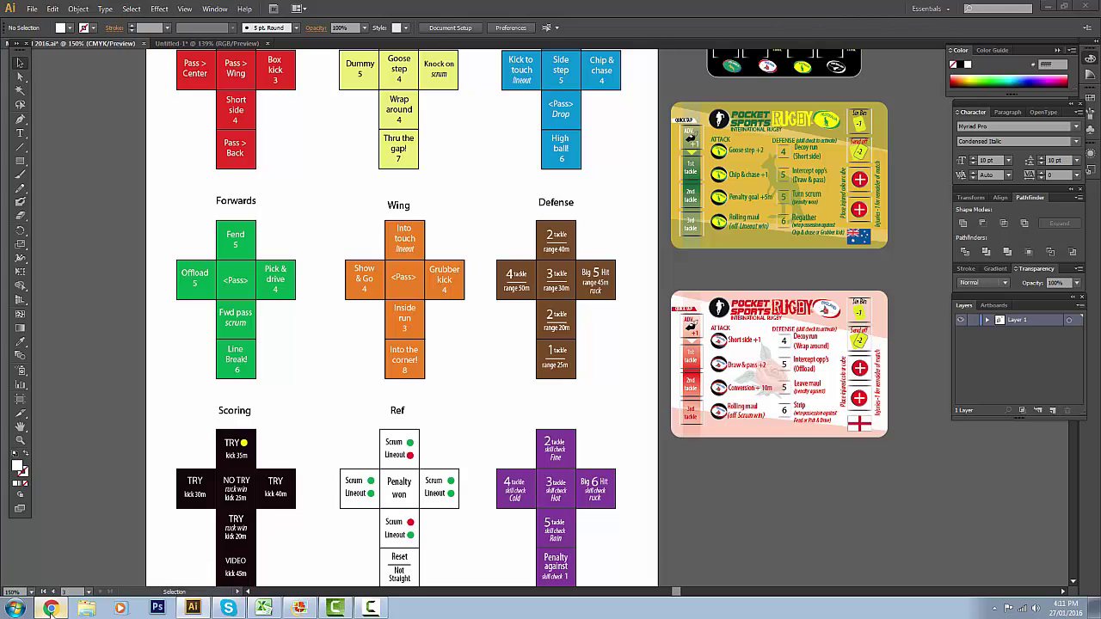
left_click(719, 227)
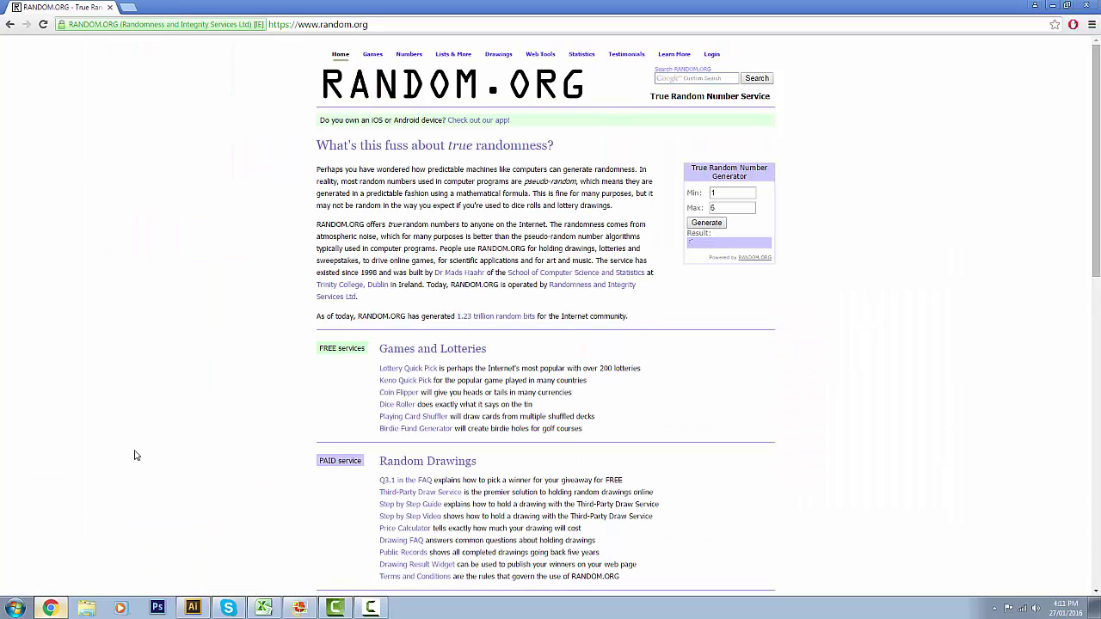
left_click(61, 612)
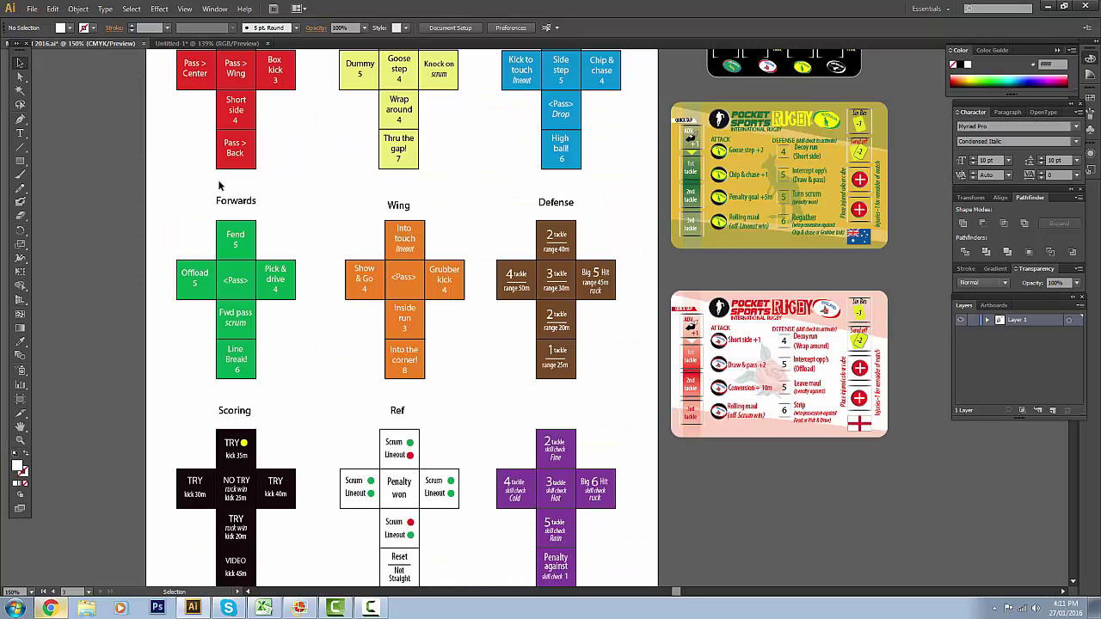
scroll(258, 155, "up", 1)
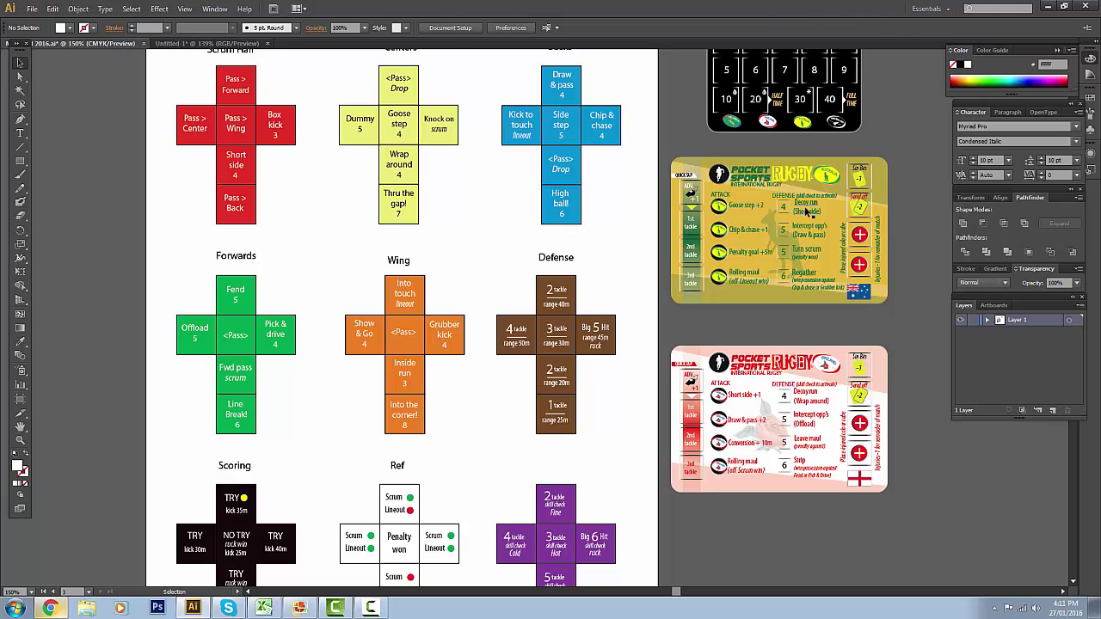
scroll(805, 209, "up", 2)
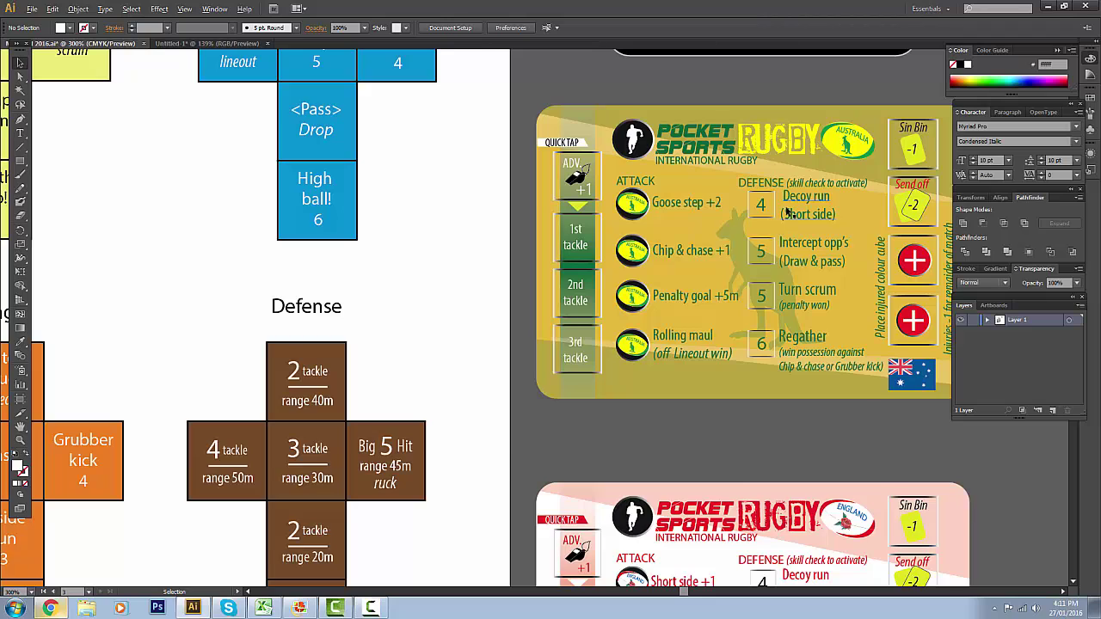
- Examine the Australia card's defense skills, the brown Defense die and the purple skill check die
scroll(786, 213, "down", 1)
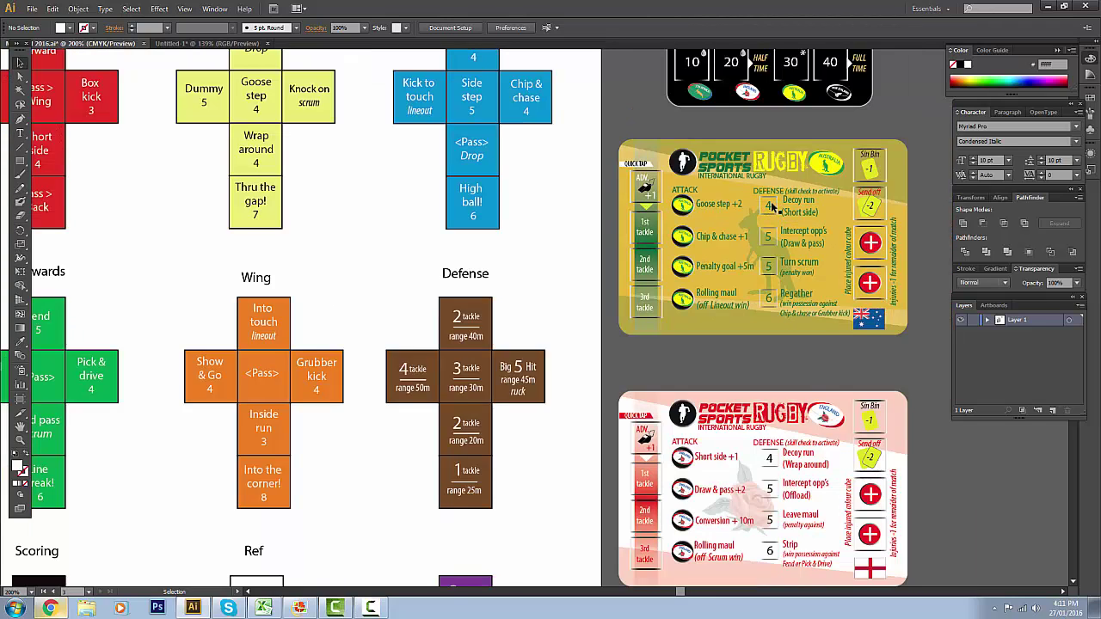
scroll(771, 208, "down", 2)
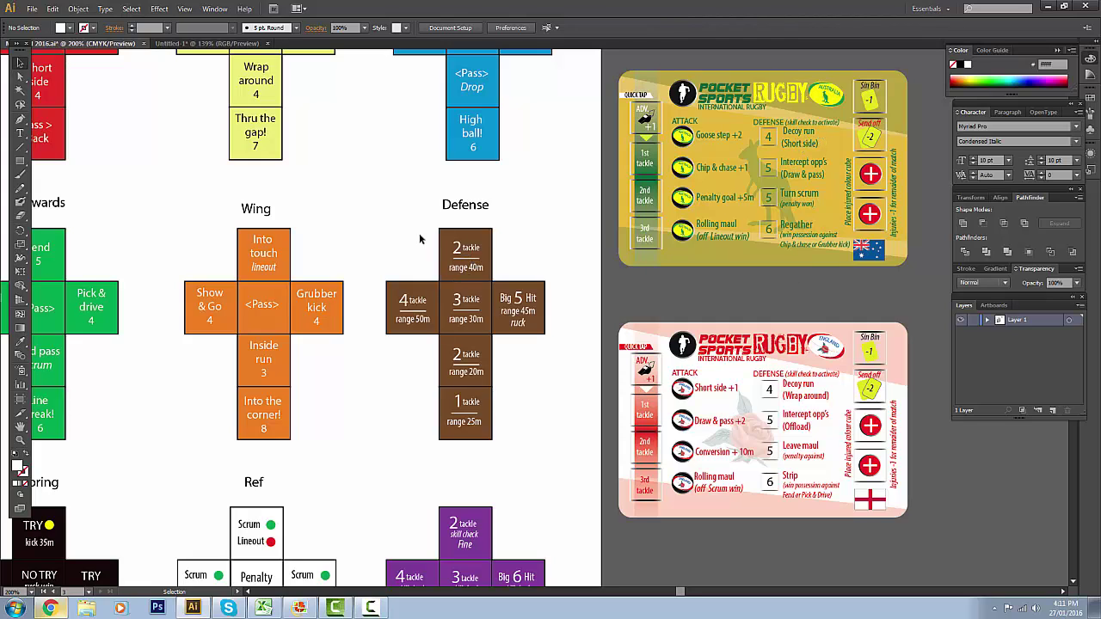
scroll(464, 411, "down", 1)
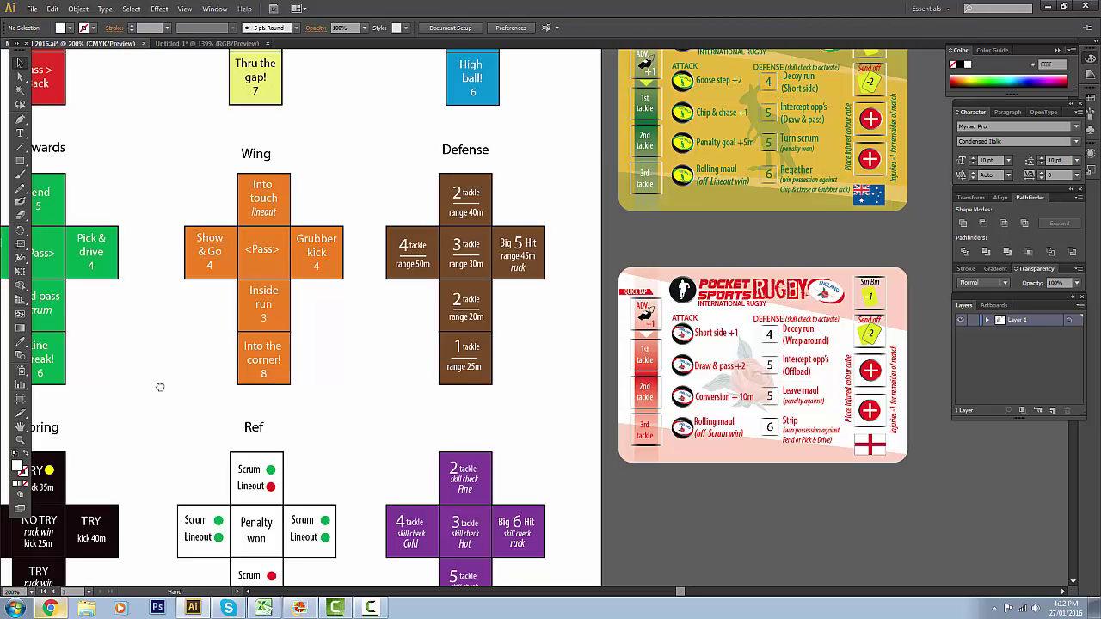
left_click_drag(160, 386, 312, 275)
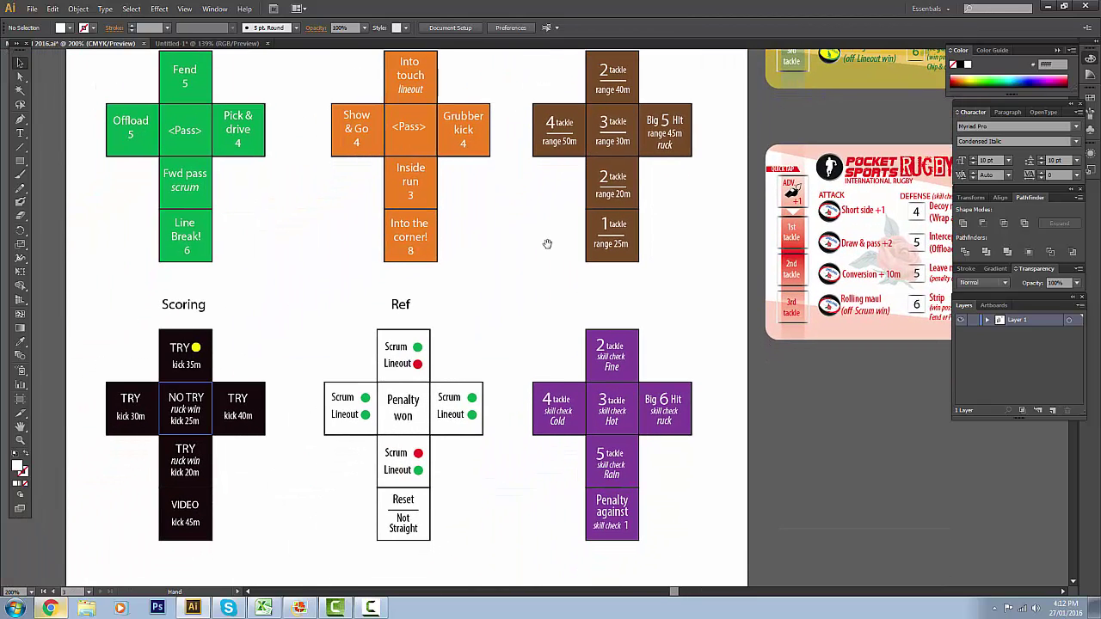
left_click_drag(547, 244, 379, 284)
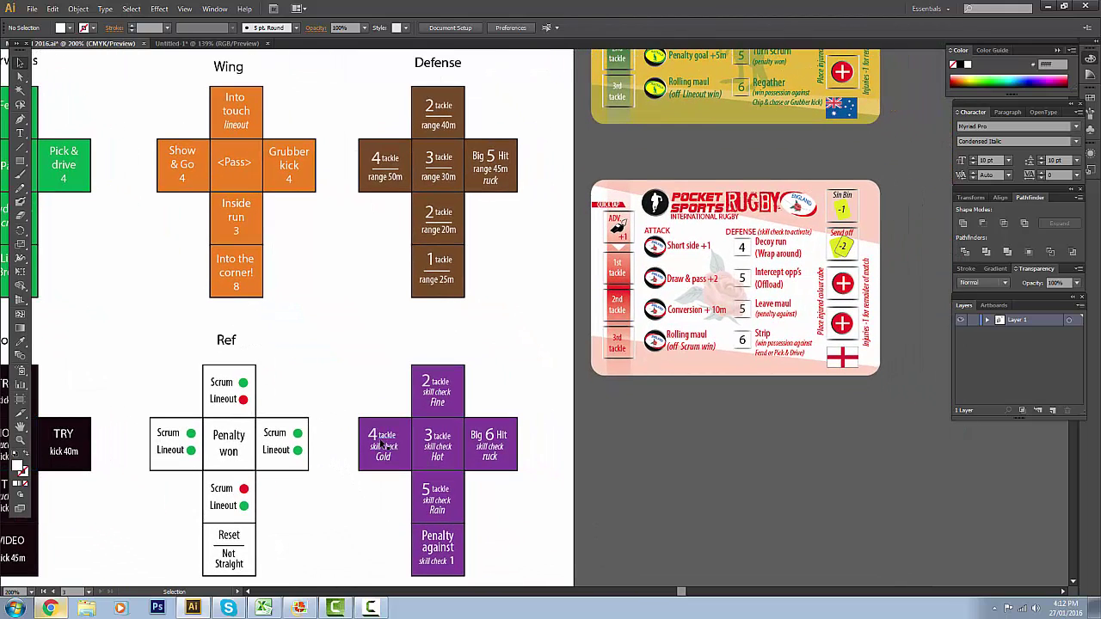
- Generate a random.org number between 1 and 6 in Chrome, and examine the Forwards, Wing and Defense dice in Illustrator
mouse_move(192, 607)
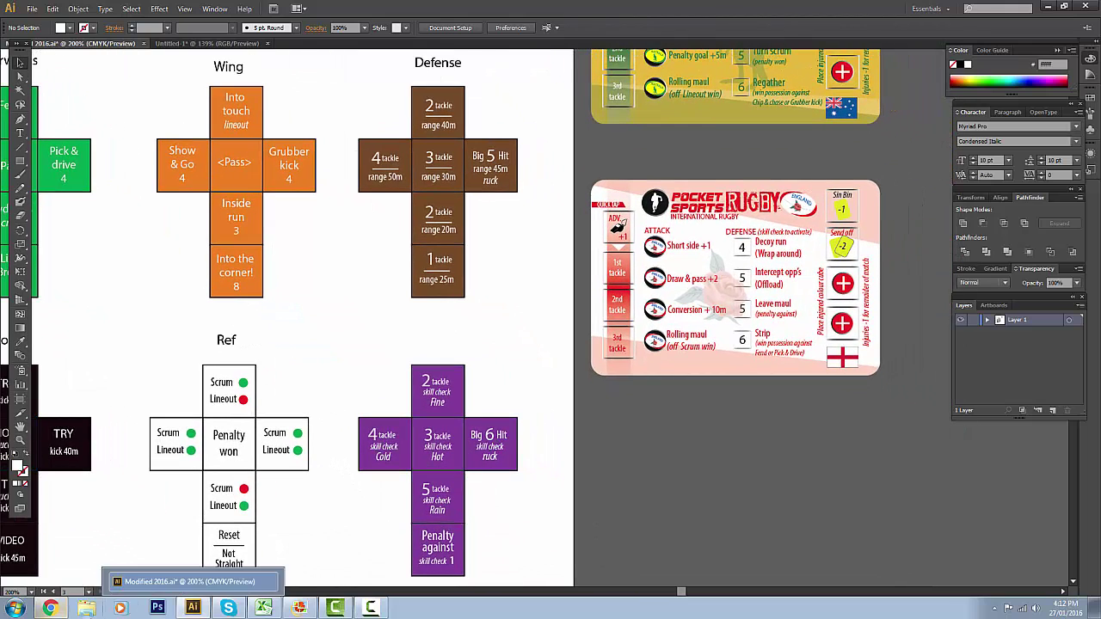
left_click(50, 608)
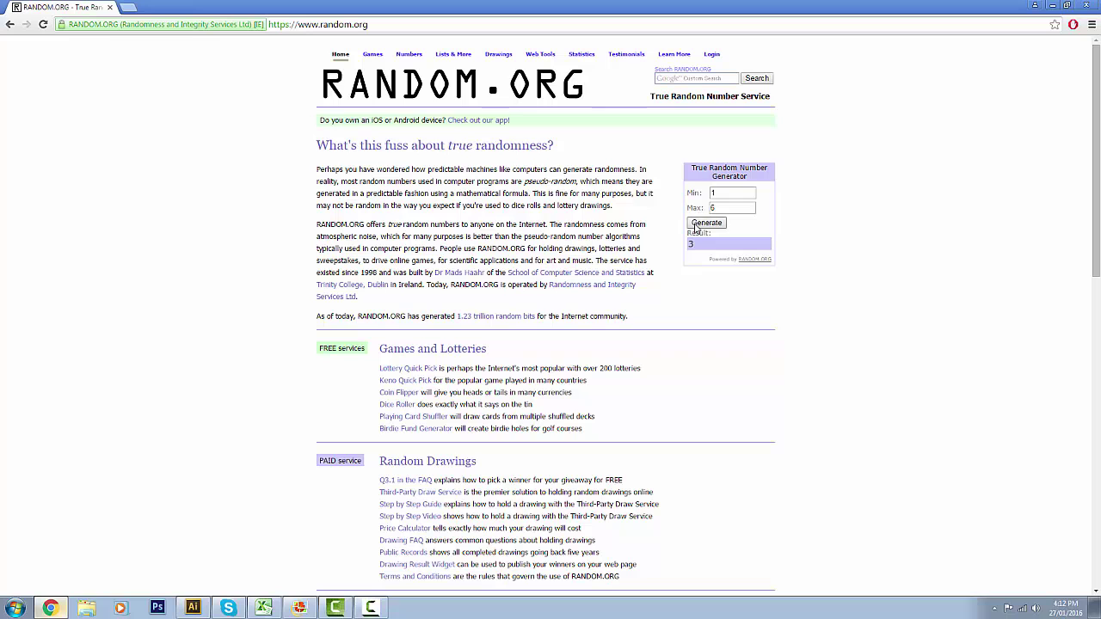
left_click(701, 223)
left_click(193, 607)
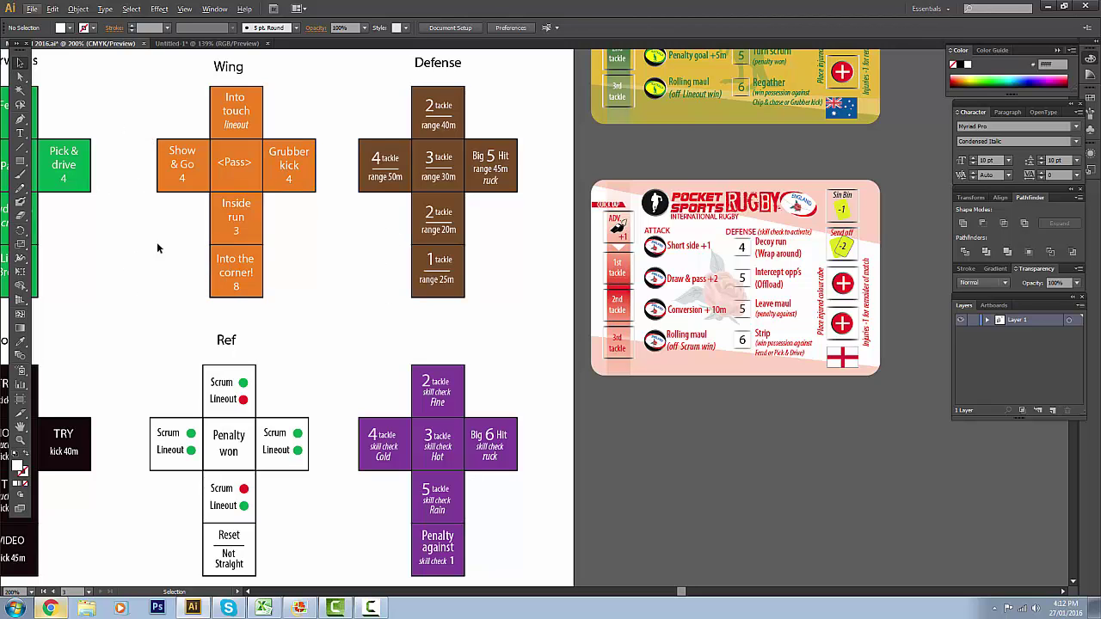
left_click_drag(112, 163, 235, 287)
scroll(525, 312, "down", 2)
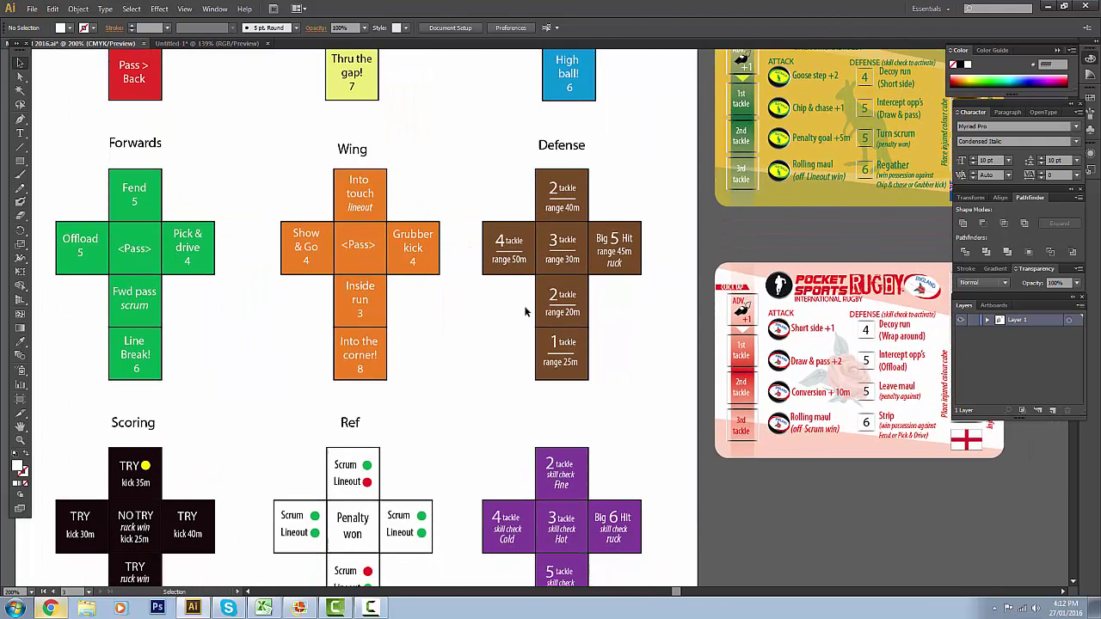
scroll(467, 309, "up", 4)
scroll(612, 350, "down", 5)
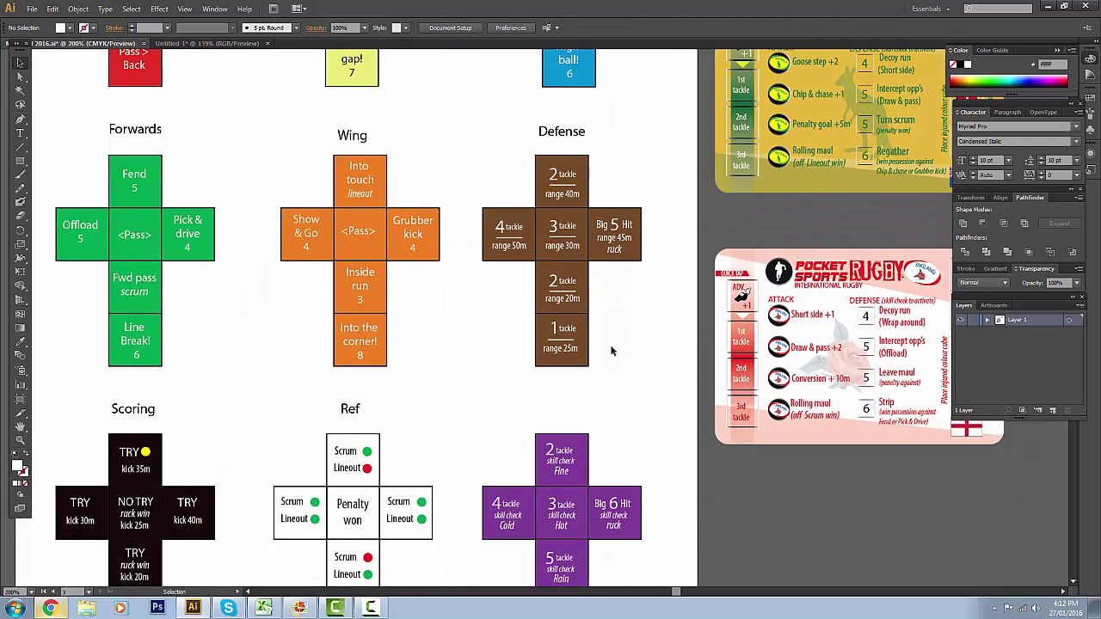
scroll(612, 350, "down", 4)
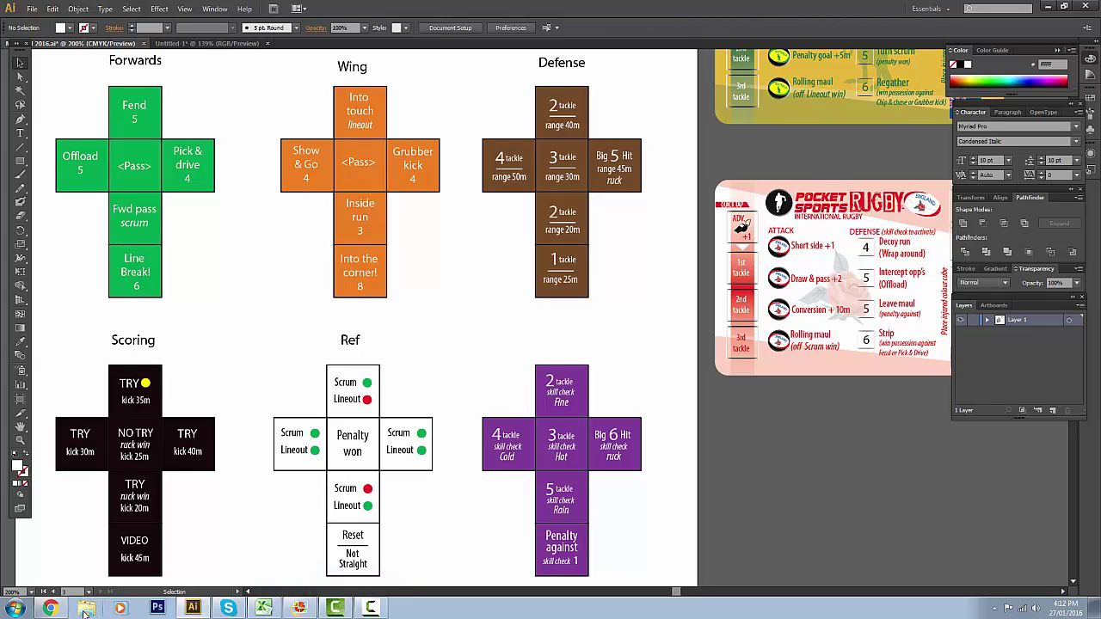
- Generate another die roll on random.org in Chrome and return to the dice layouts in Illustrator
left_click(51, 609)
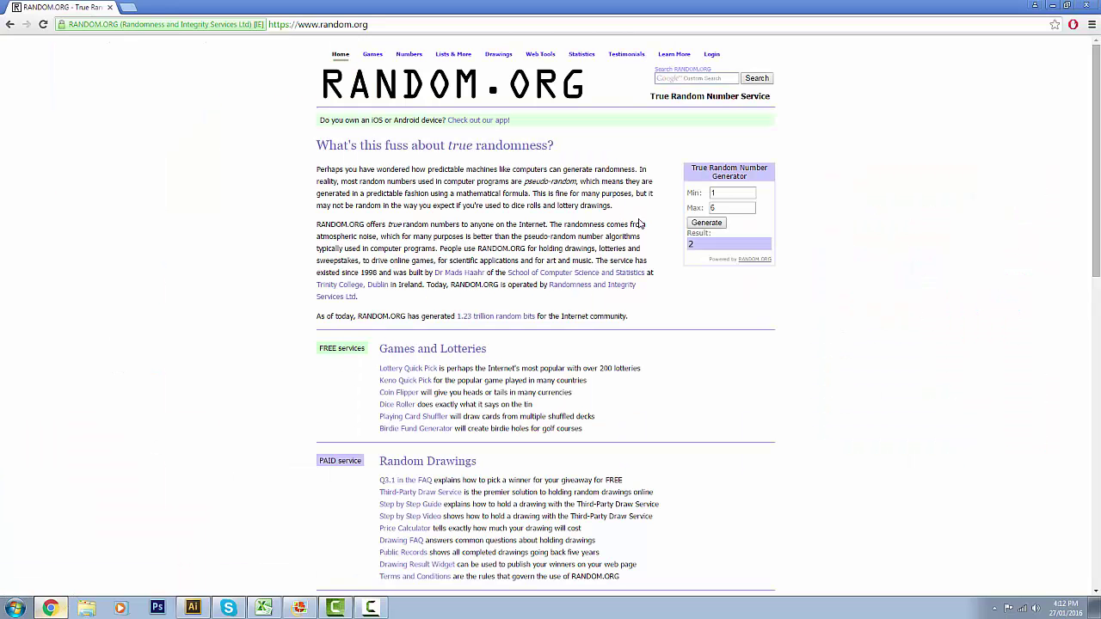
left_click(706, 223)
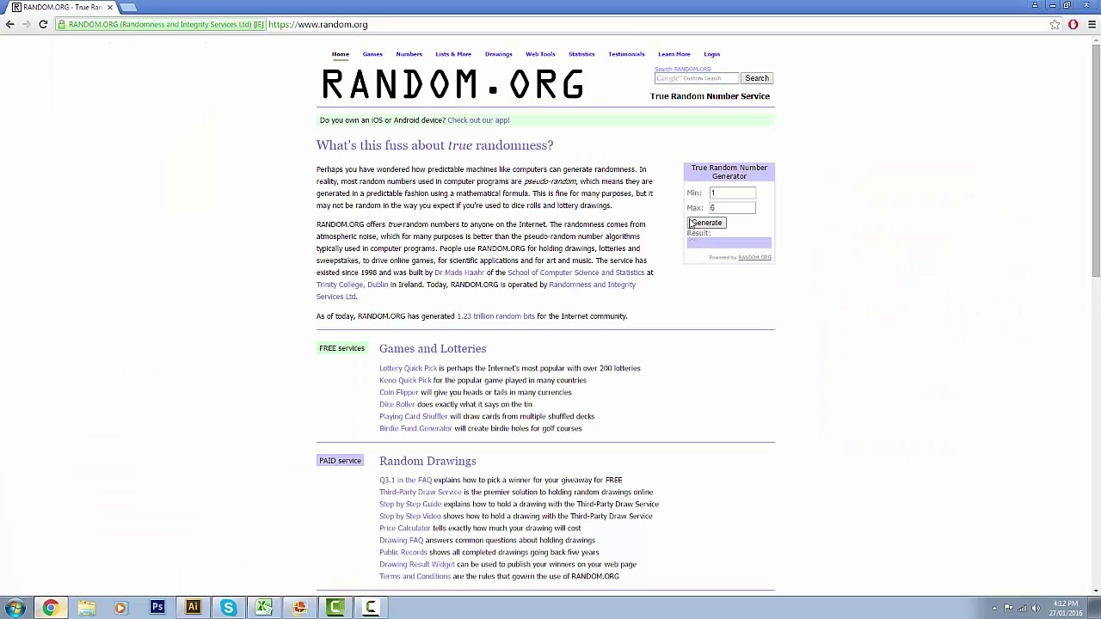
left_click(52, 608)
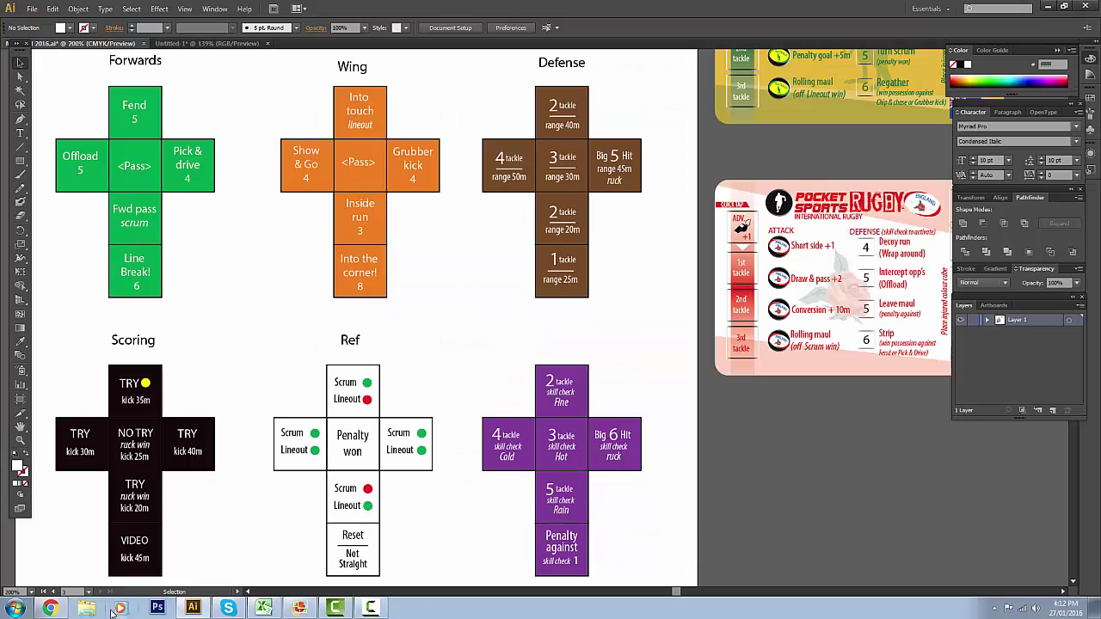
- Generate a new roll in Chrome, and check the dice from Scrum Half down to Defense in Illustrator
left_click(57, 611)
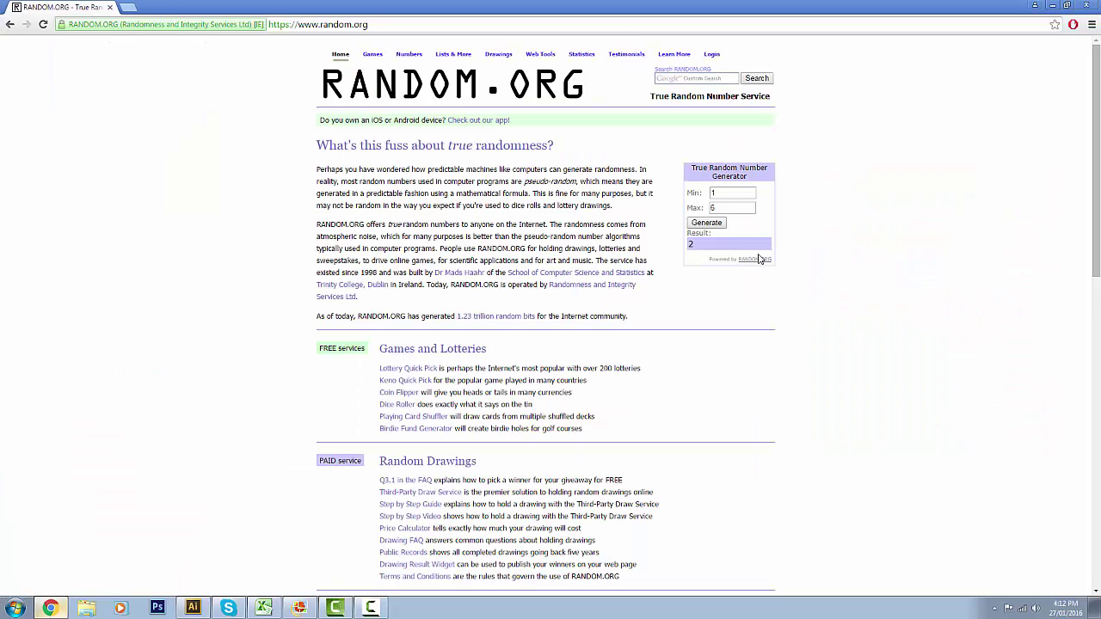
left_click(706, 222)
left_click(706, 223)
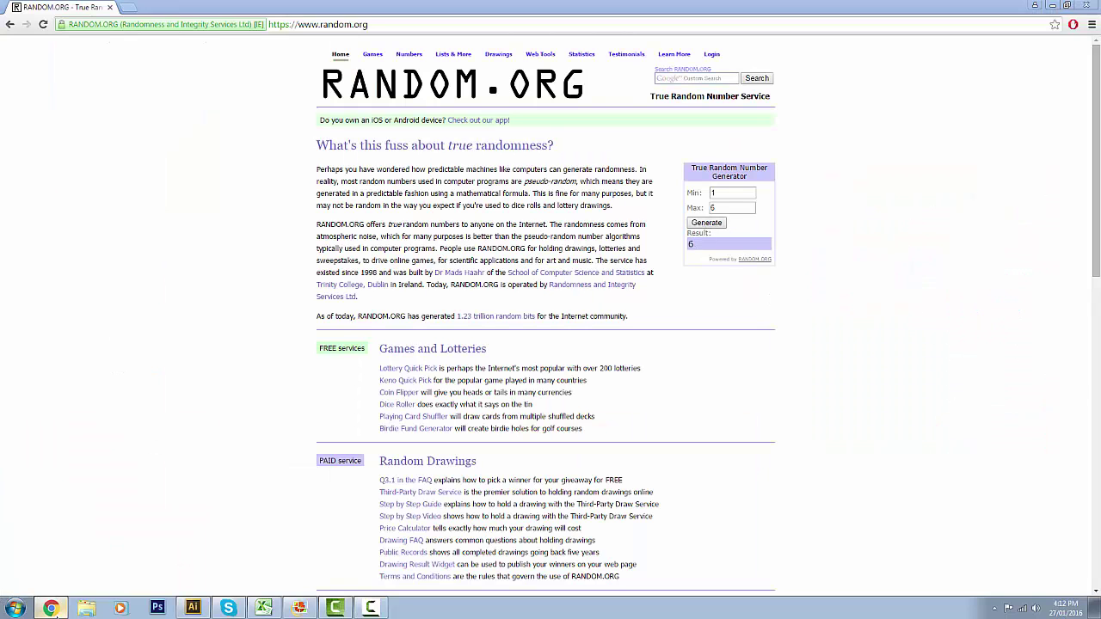
left_click(50, 608)
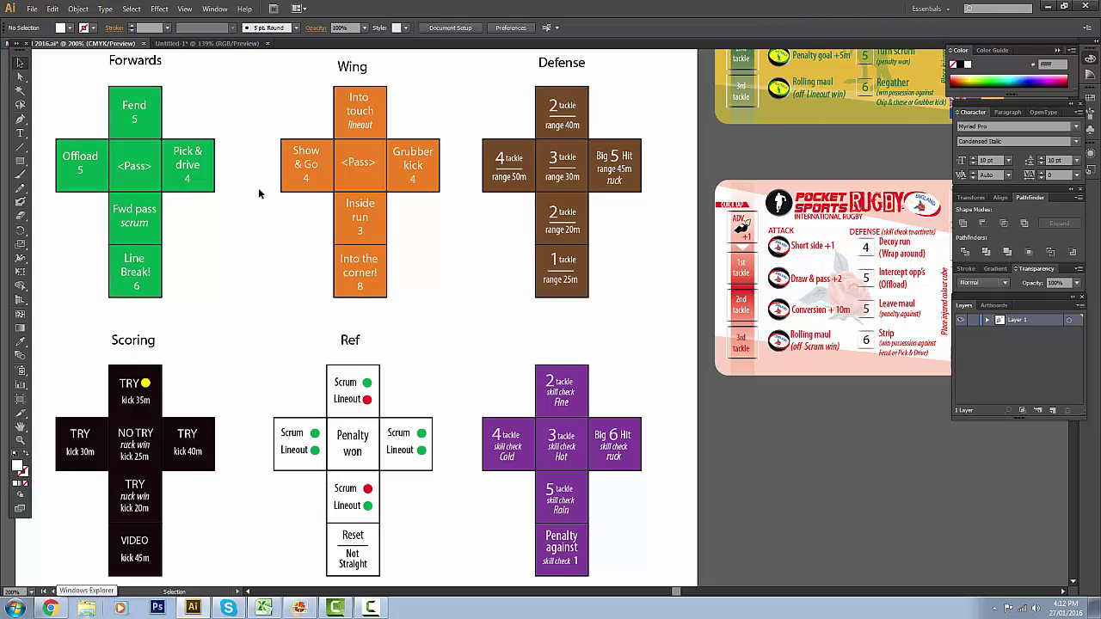
scroll(233, 179, "up", 5)
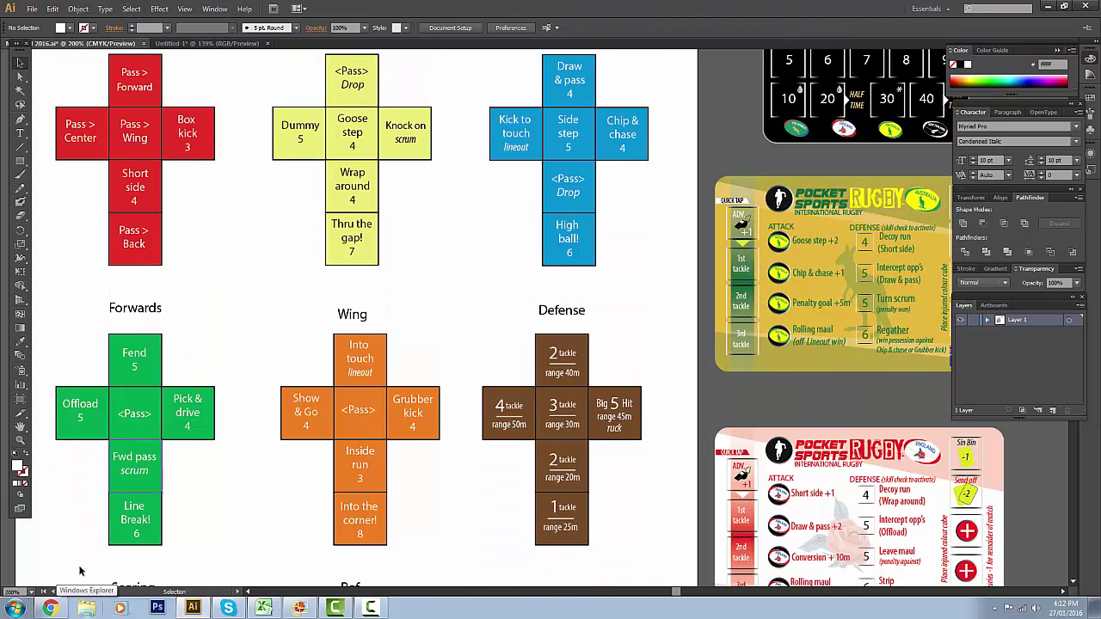
- Generate a further roll in Chrome, and examine the Scrum Half, Centers and Backs dice in Illustrator
left_click(50, 608)
left_click(708, 222)
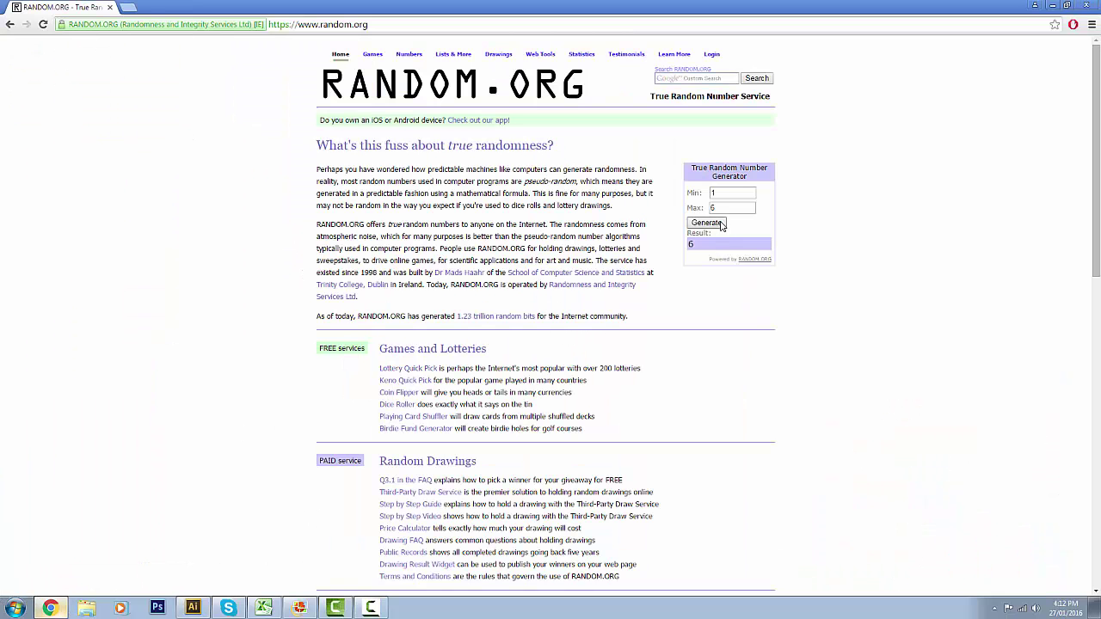
left_click(50, 608)
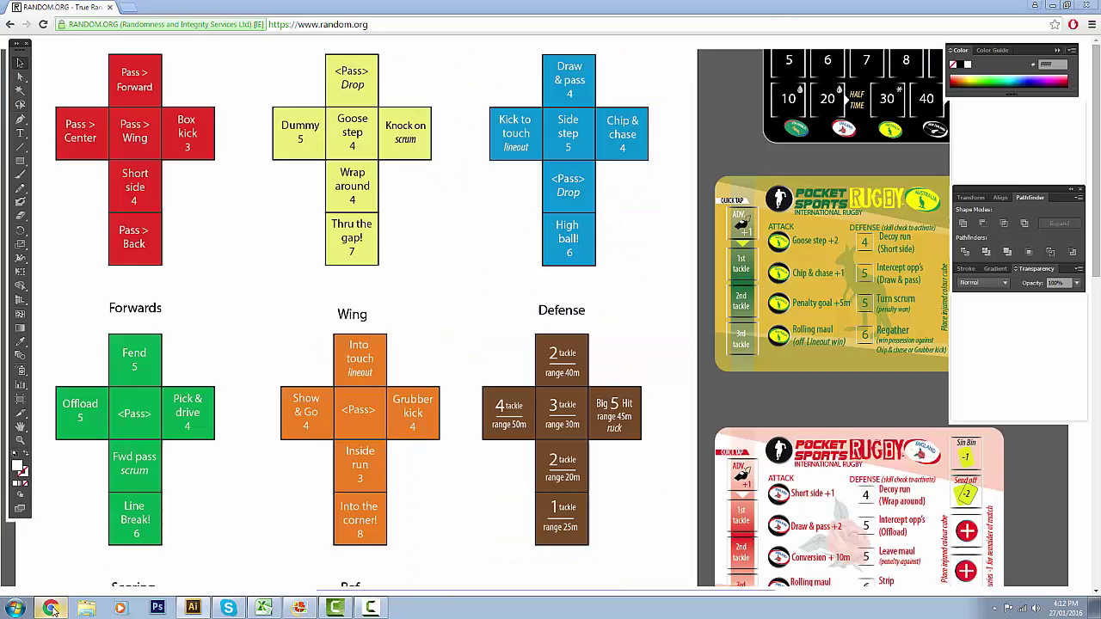
scroll(429, 227, "up", 1)
scroll(428, 226, "up", 1)
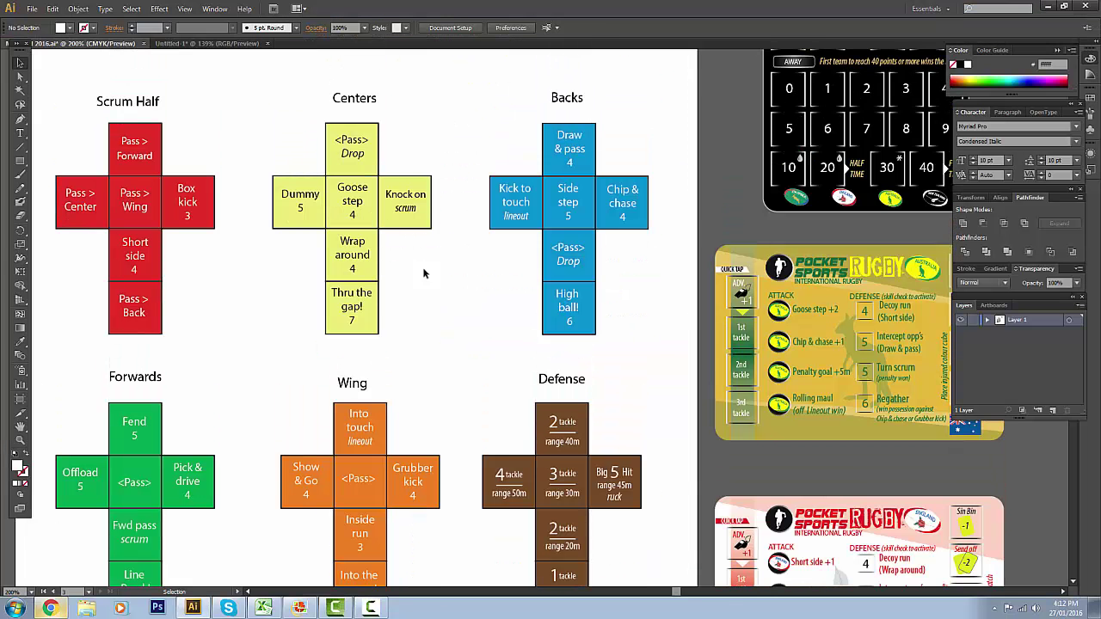
- Generate the next random.org roll in Chrome, and examine the Defense die and the purple skill check die in Illustrator
left_click(50, 608)
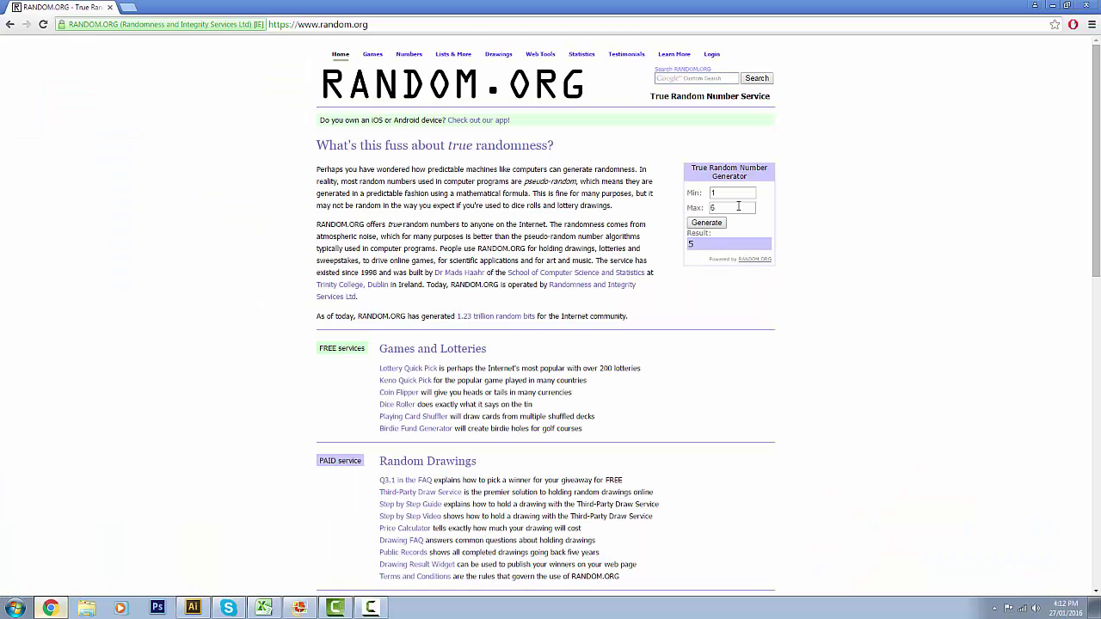
left_click(708, 223)
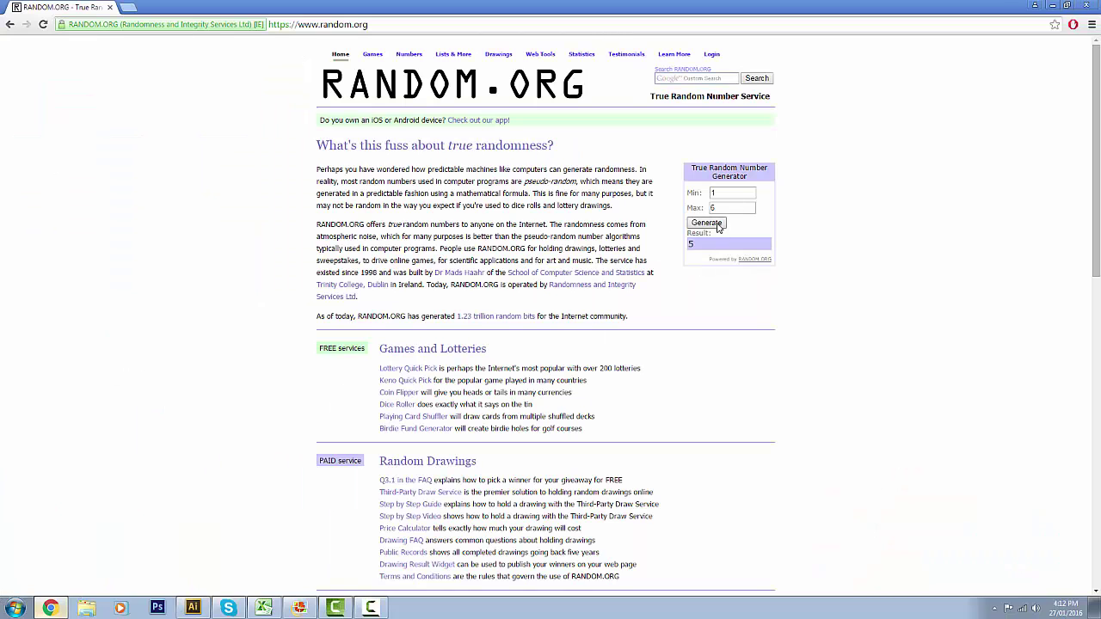
left_click(50, 608)
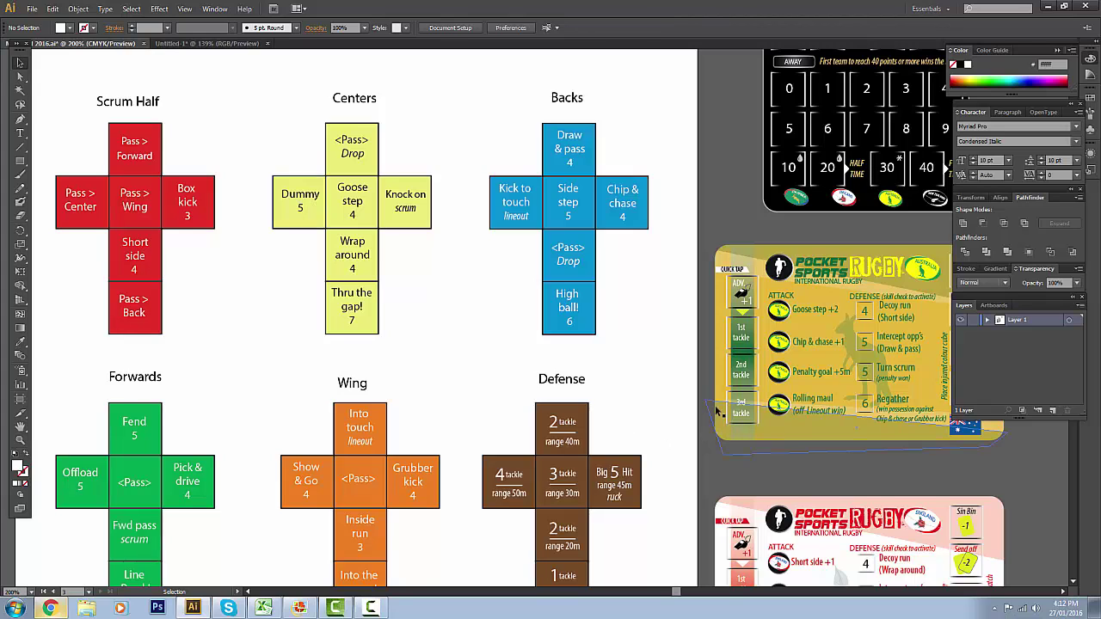
scroll(702, 421, "down", 3)
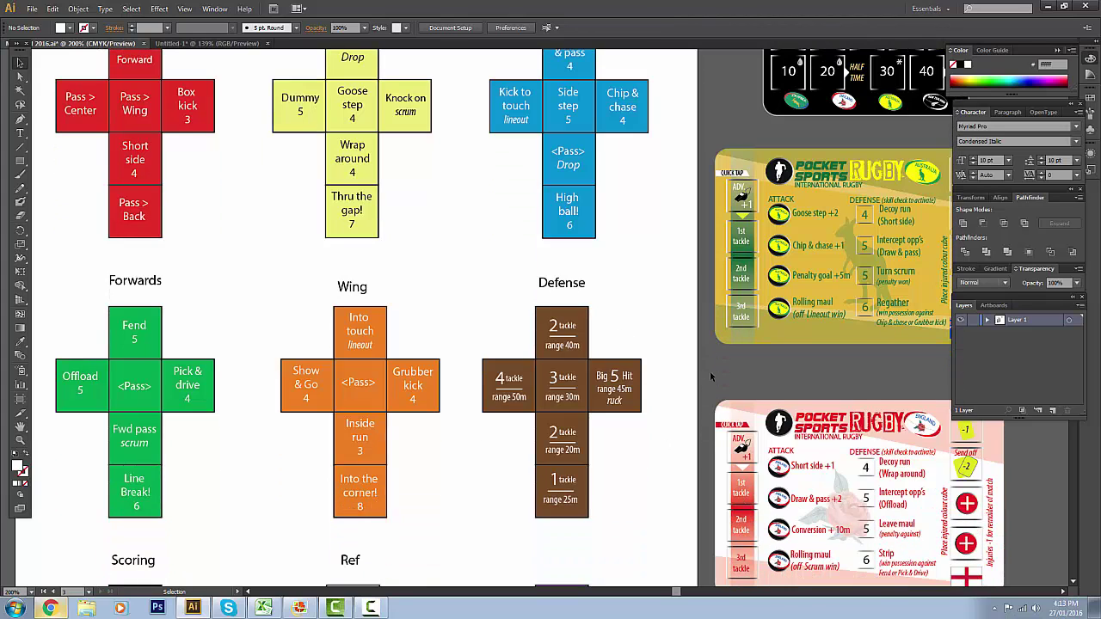
scroll(634, 348, "down", 3)
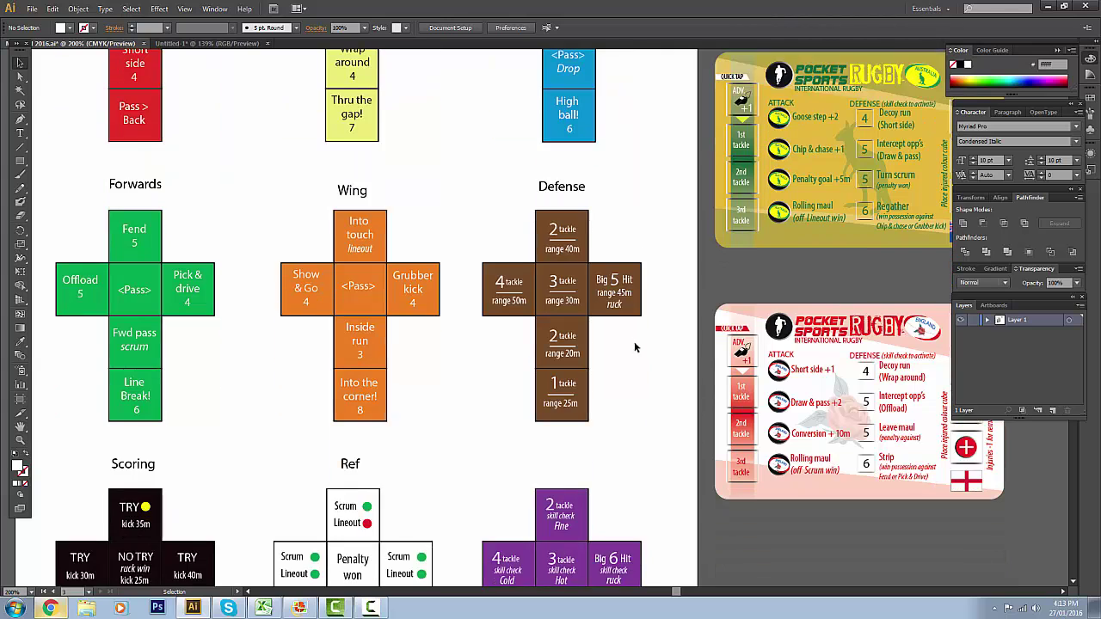
scroll(559, 387, "down", 3)
scroll(508, 404, "down", 2)
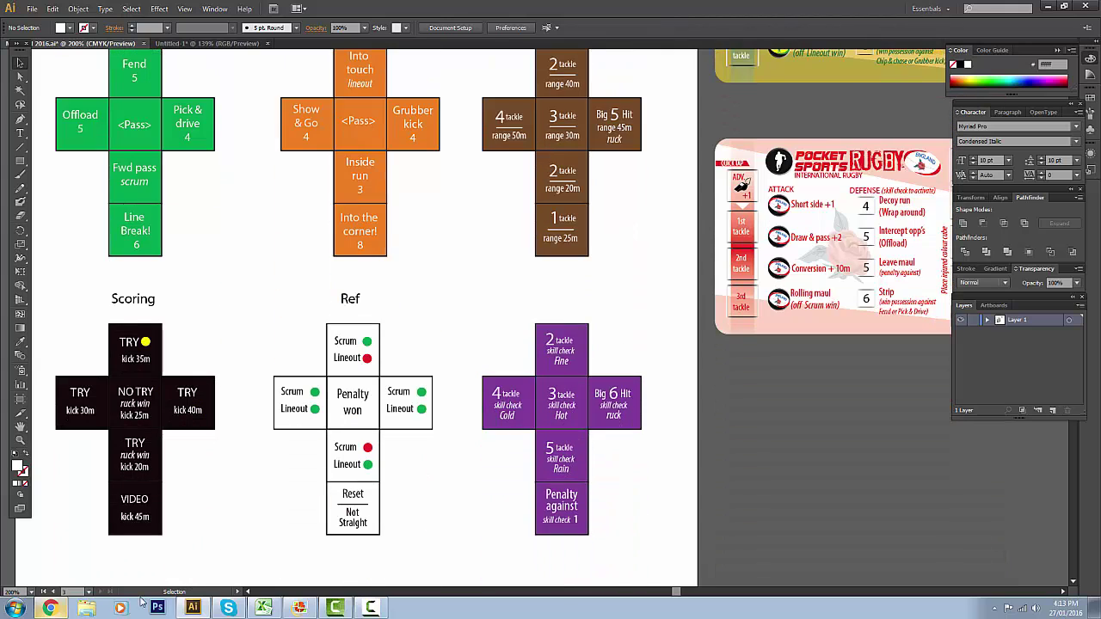
- Generate another number between 1 and 6 in Chrome, and examine the Scoring, Ref and purple skill check dice in Illustrator
left_click(50, 609)
left_click(716, 224)
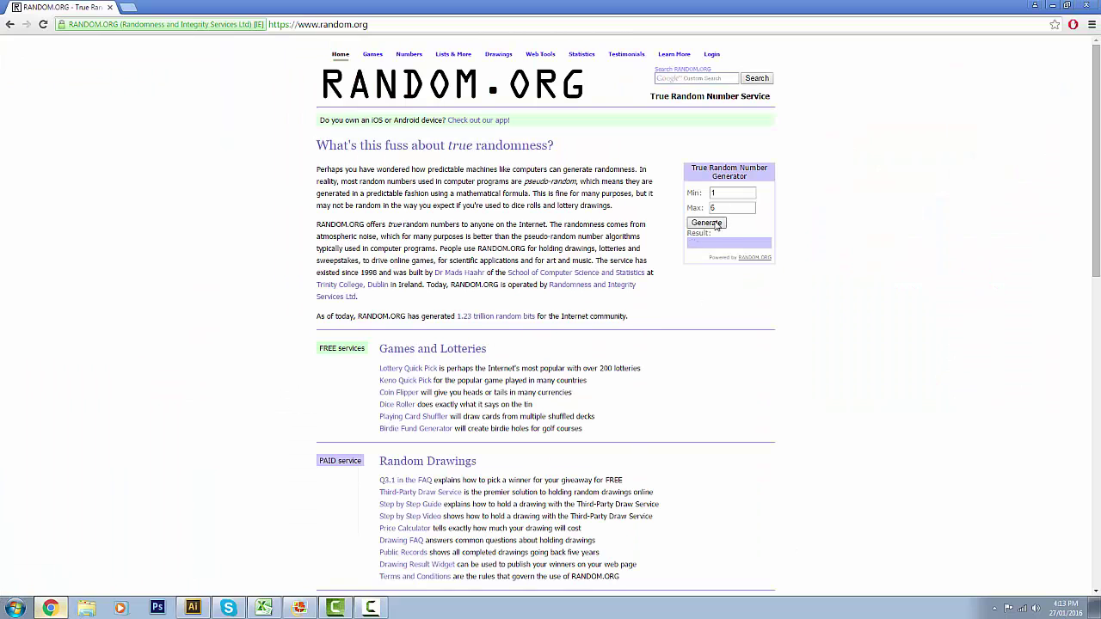
left_click(65, 611)
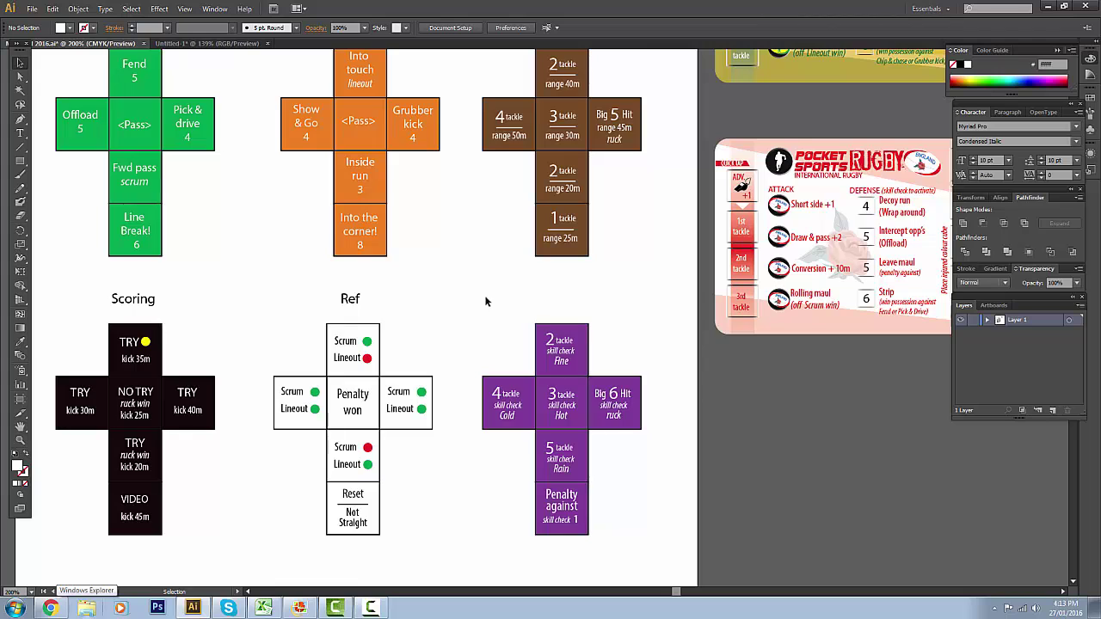
scroll(479, 300, "up", 5)
scroll(336, 200, "down", 3)
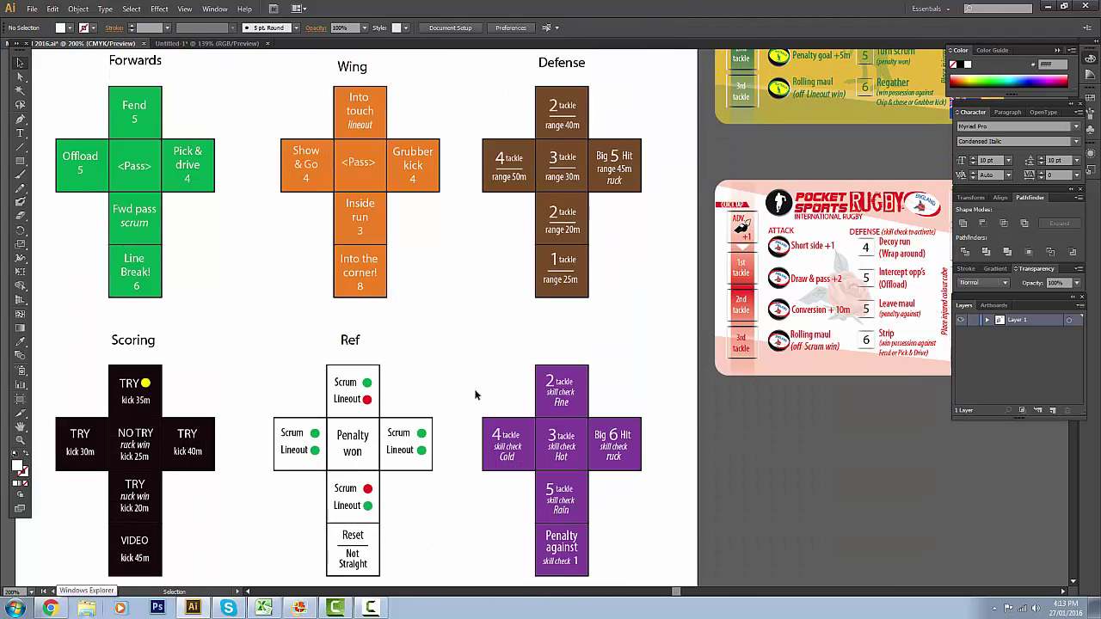
- Generate one more roll in Chrome, and review the dice layouts beside the Australia and England cards in Illustrator
left_click(50, 608)
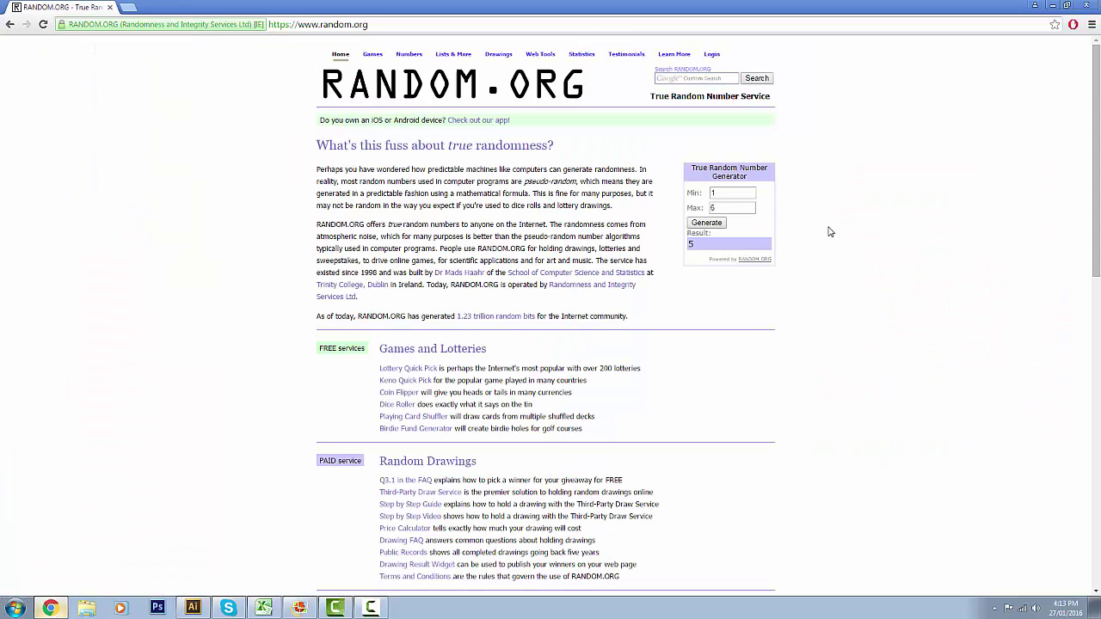
left_click(717, 223)
left_click(52, 608)
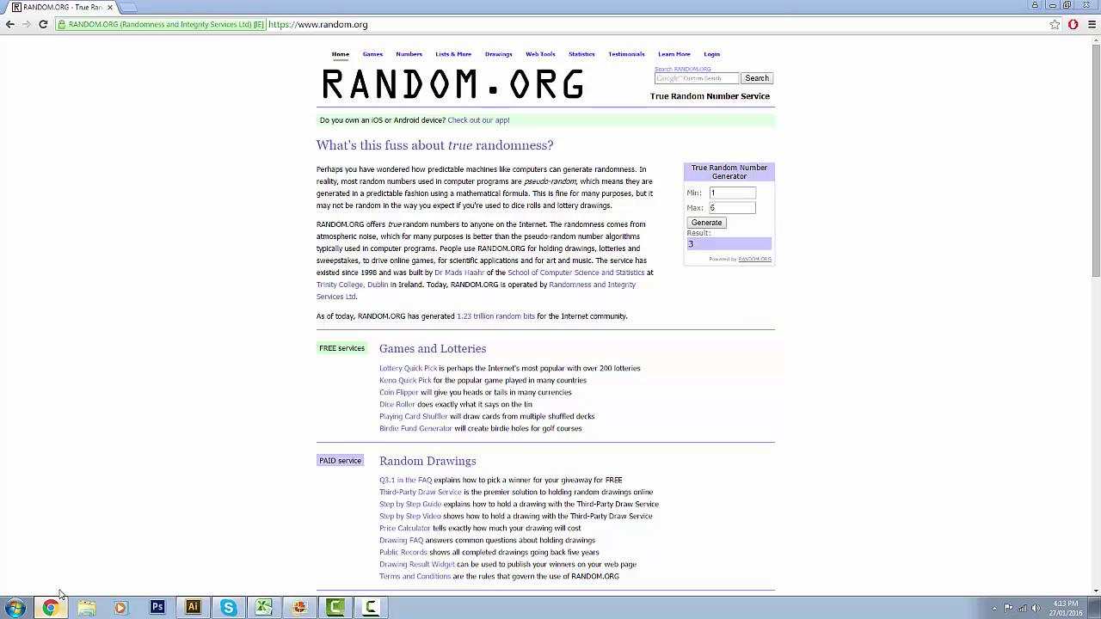
scroll(469, 378, "up", 3)
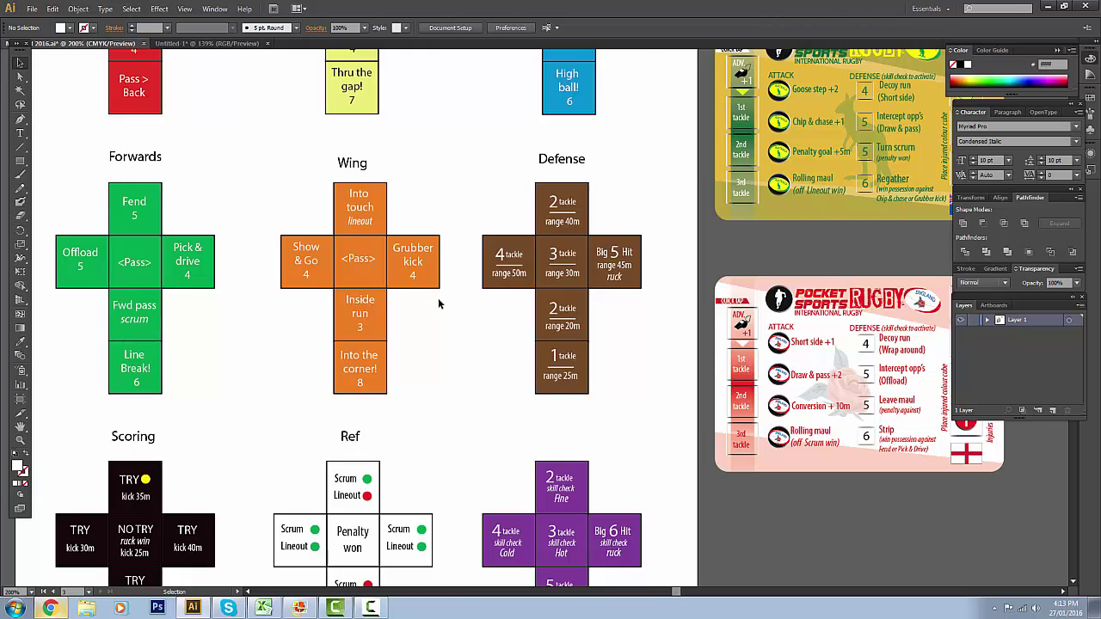
scroll(439, 301, "up", 5)
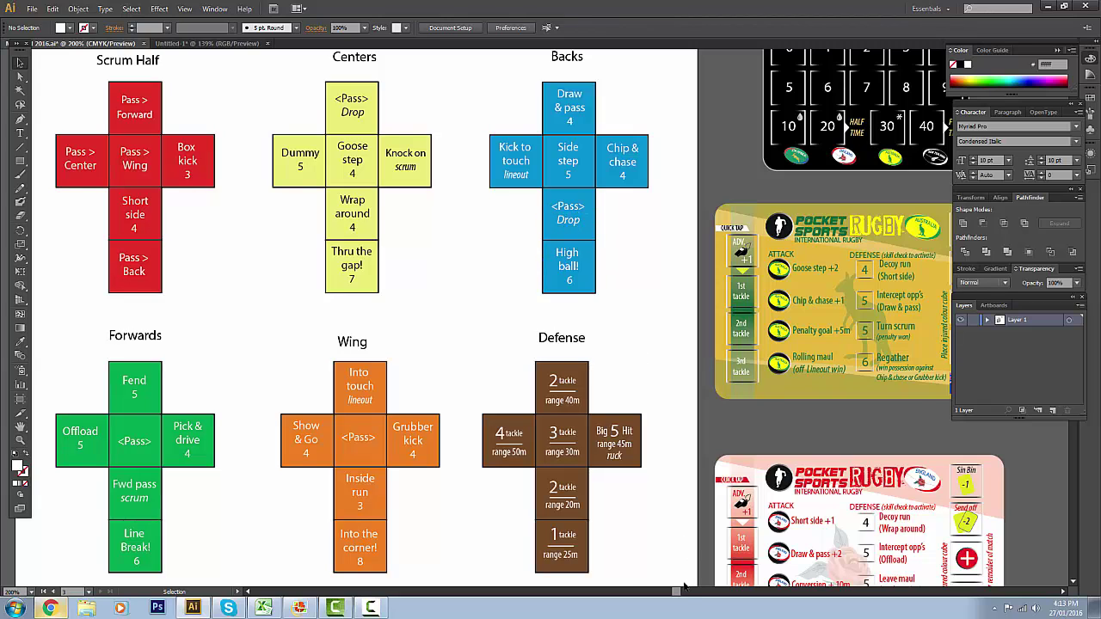
scroll(686, 587, "right", 5)
scroll(455, 254, "down", 2)
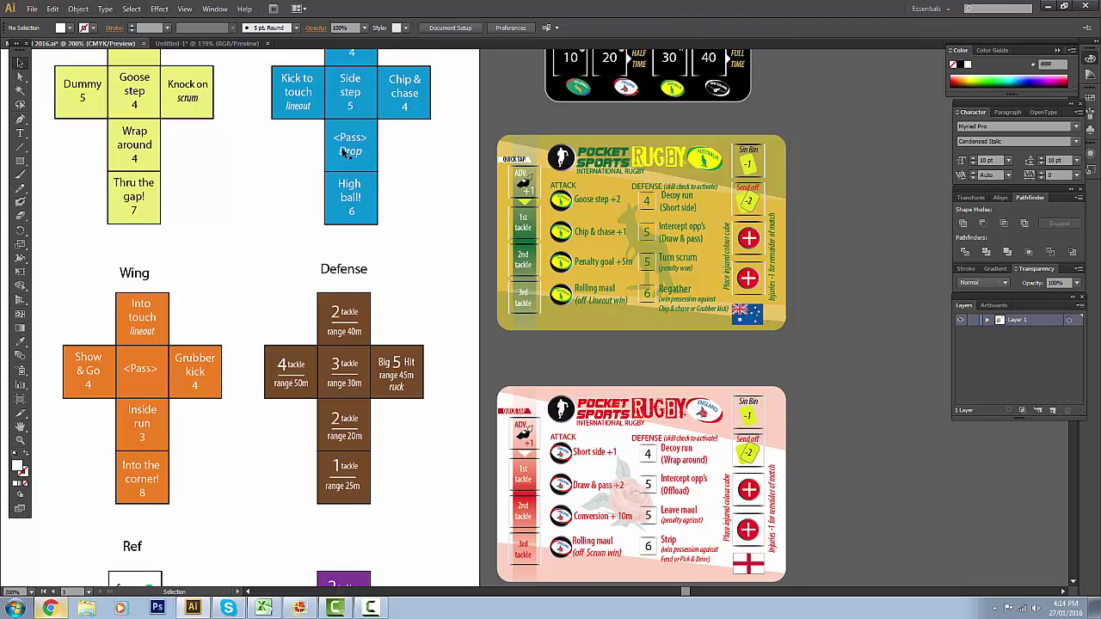
- Examine the Defense, Scoring, Ref and purple skill check dice, and return to the Australia and England cards
scroll(349, 151, "down", 2)
scroll(389, 192, "down", 2)
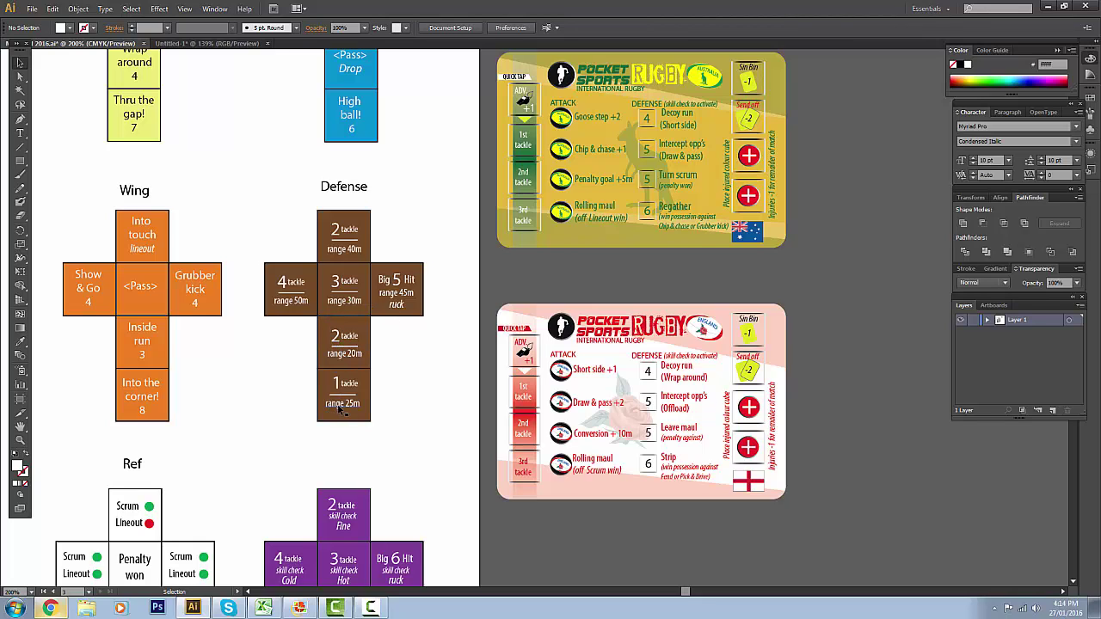
left_click_drag(219, 446, 489, 264)
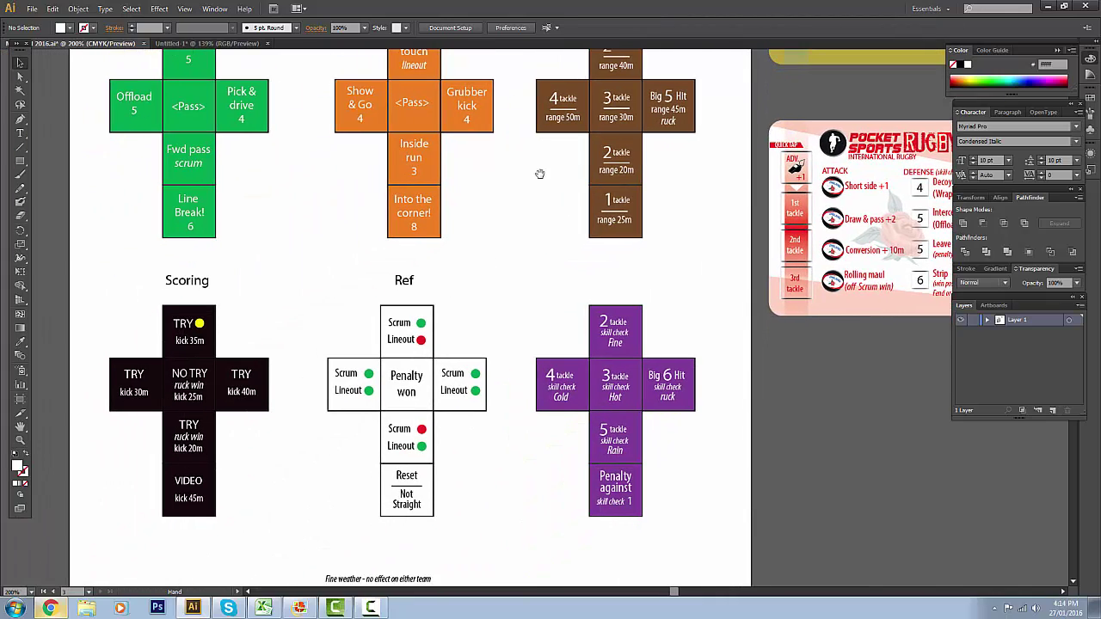
left_click_drag(539, 173, 275, 366)
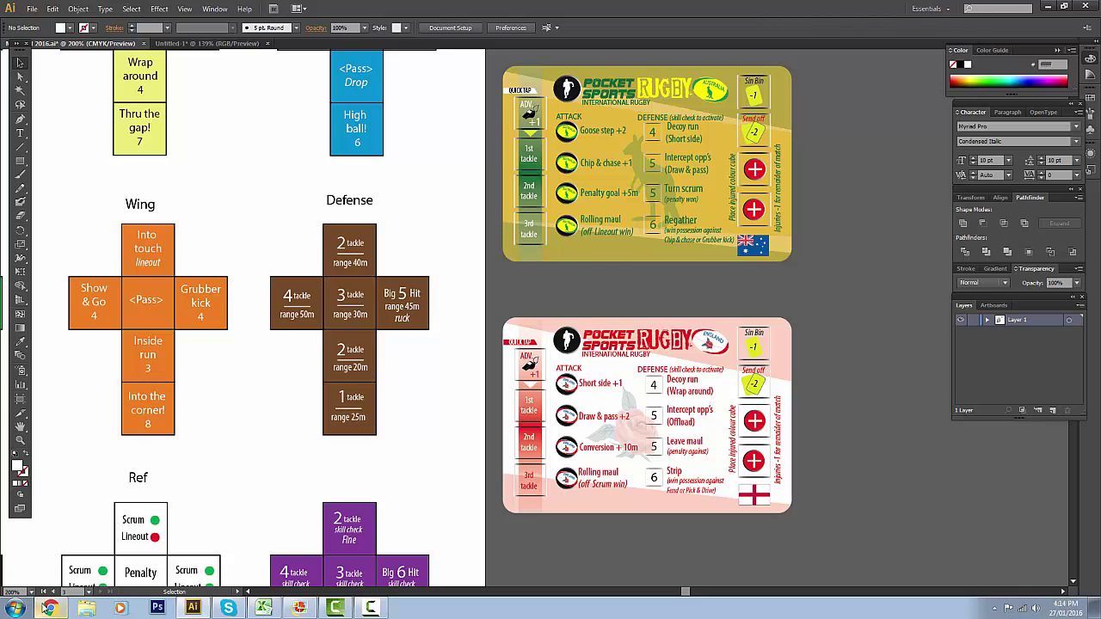
- Generate a number between 1 and 6 on random.org in Chrome, and examine the lower rows of dice in Illustrator
left_click(50, 608)
left_click(706, 223)
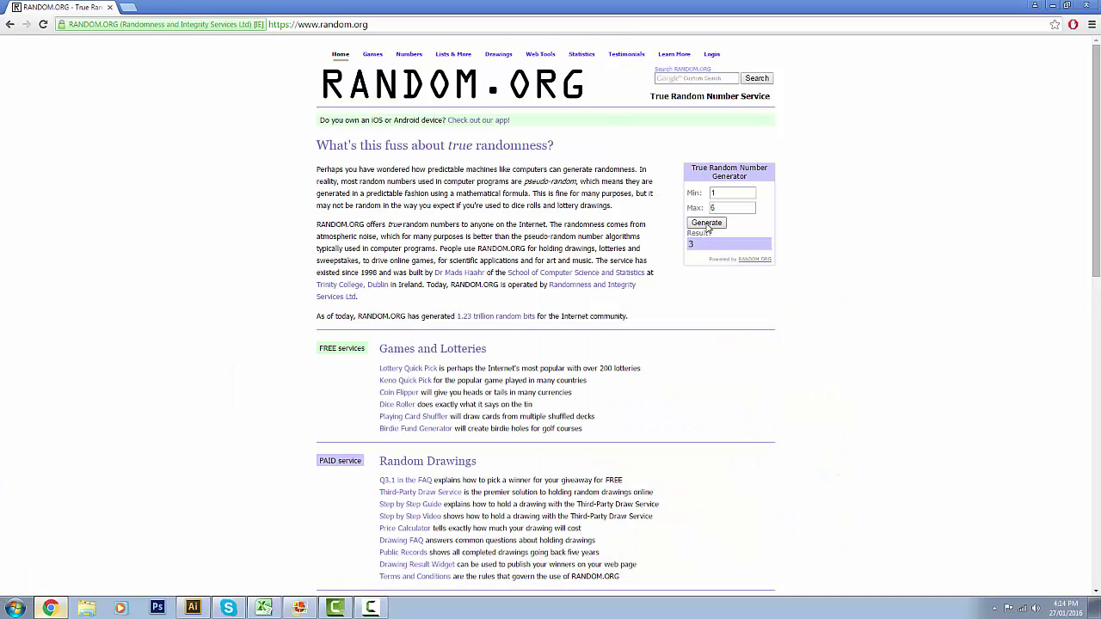
left_click(50, 608)
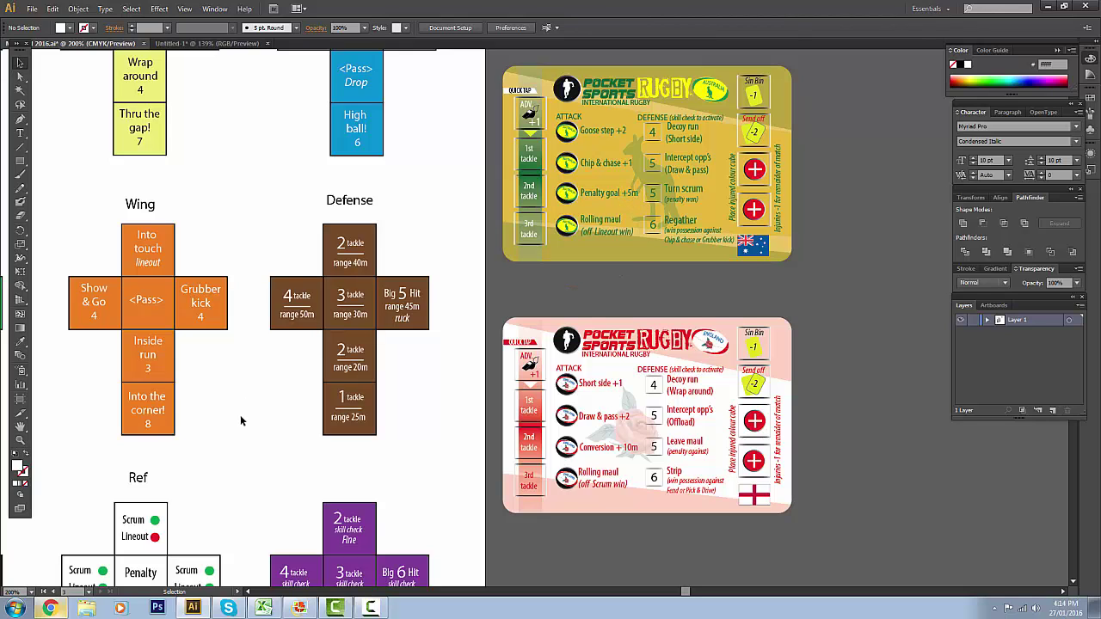
left_click_drag(240, 414, 516, 215)
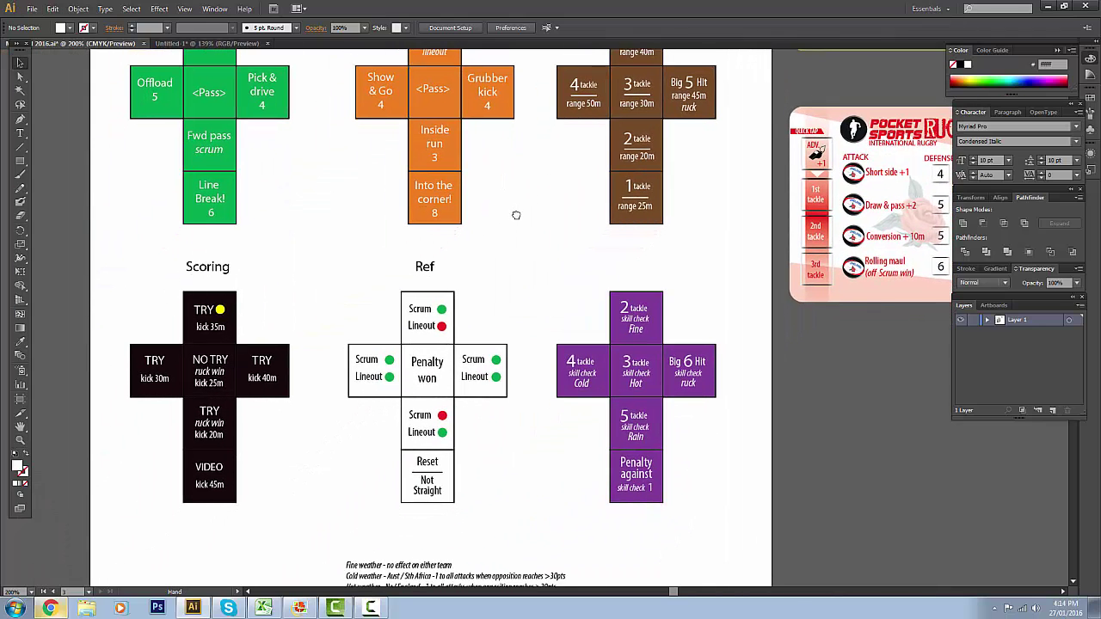
scroll(641, 70, "up", 1)
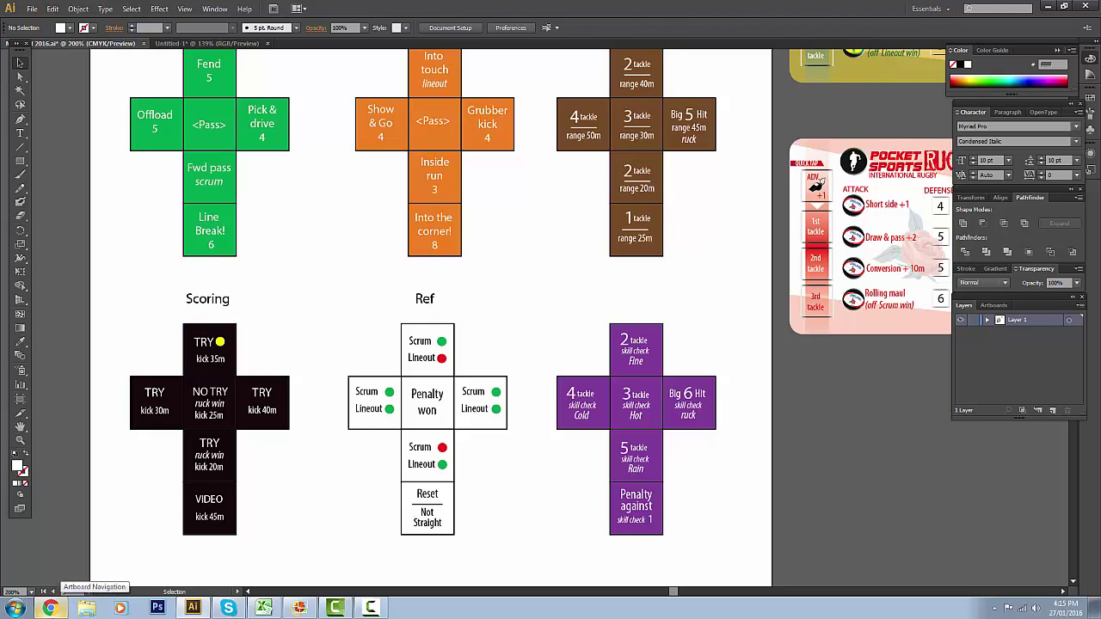
- Generate the next die roll in Chrome, and examine the Defense, Backs and Ref dice in Illustrator
left_click(51, 608)
left_click(707, 223)
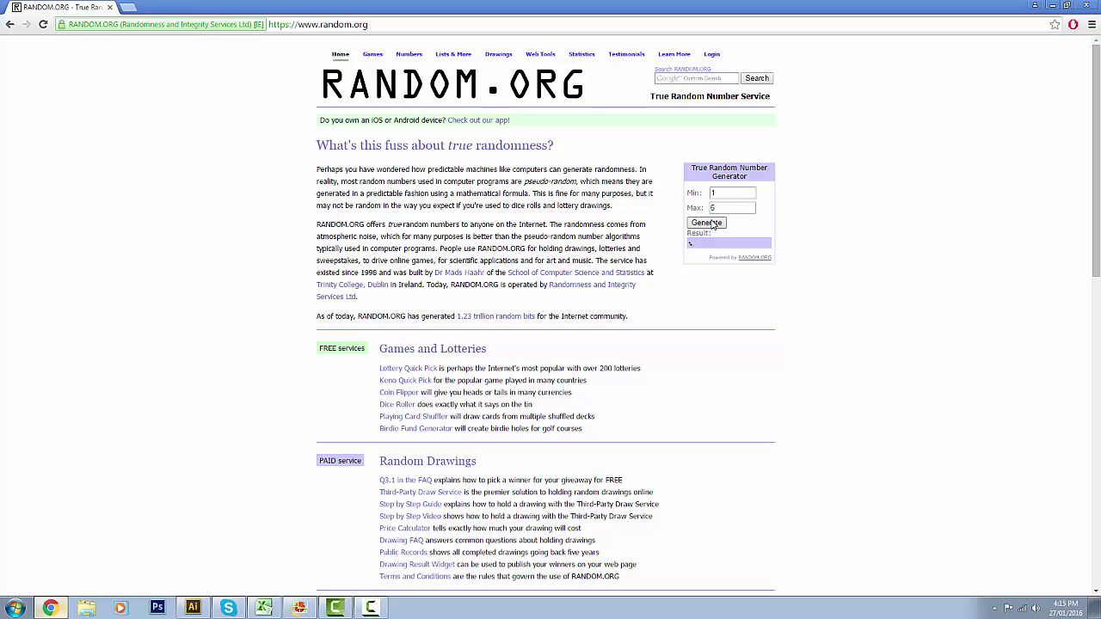
left_click(50, 608)
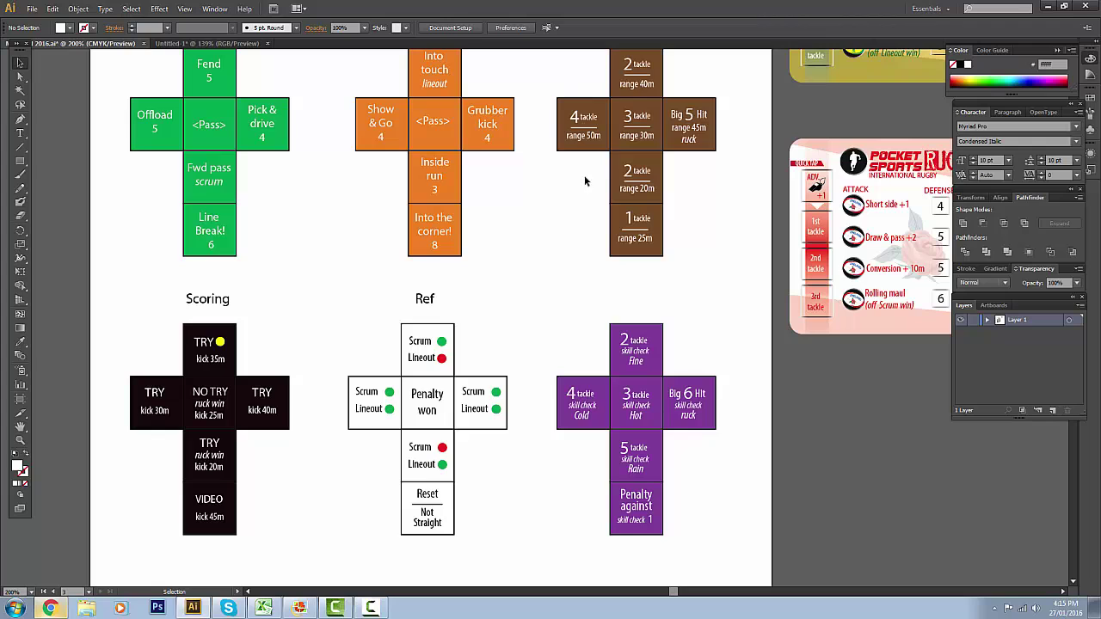
scroll(585, 181, "up", 2)
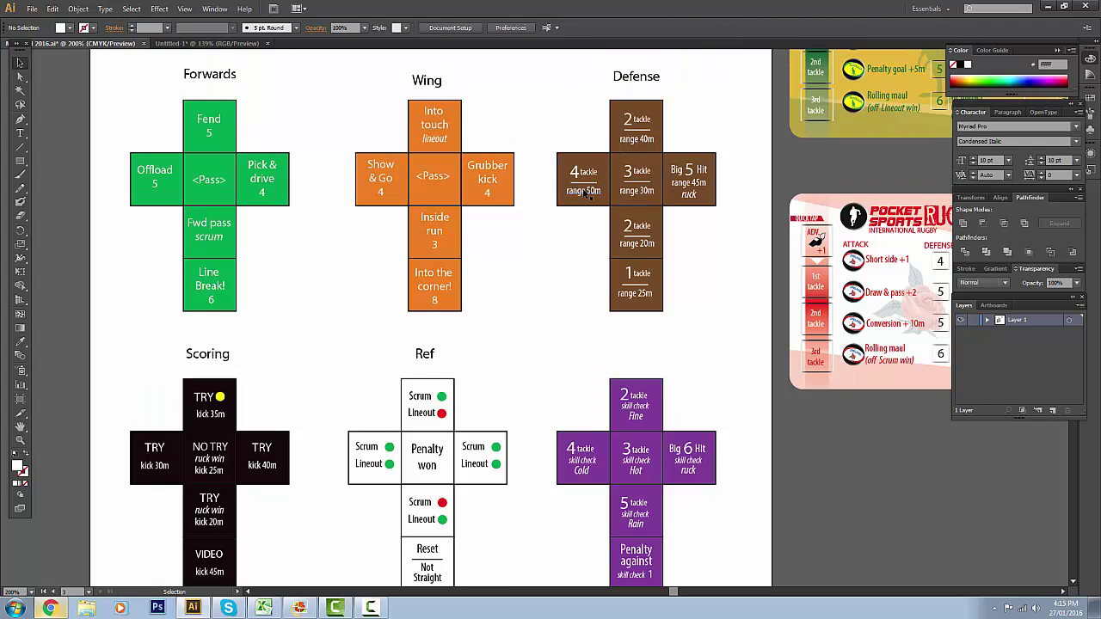
scroll(676, 113, "up", 5)
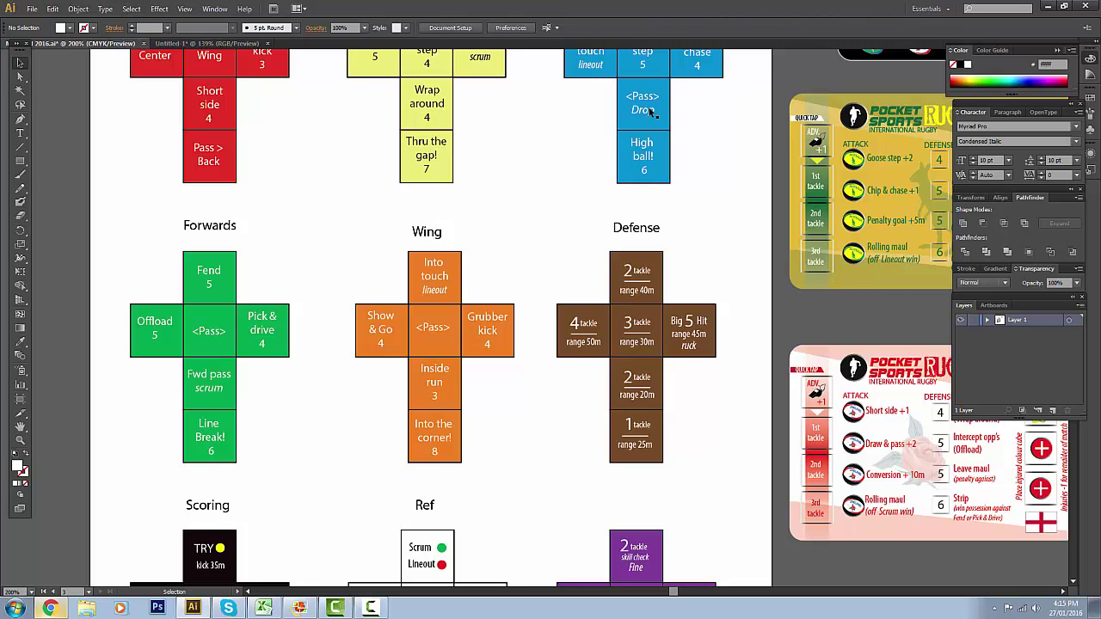
scroll(432, 205, "down", 2)
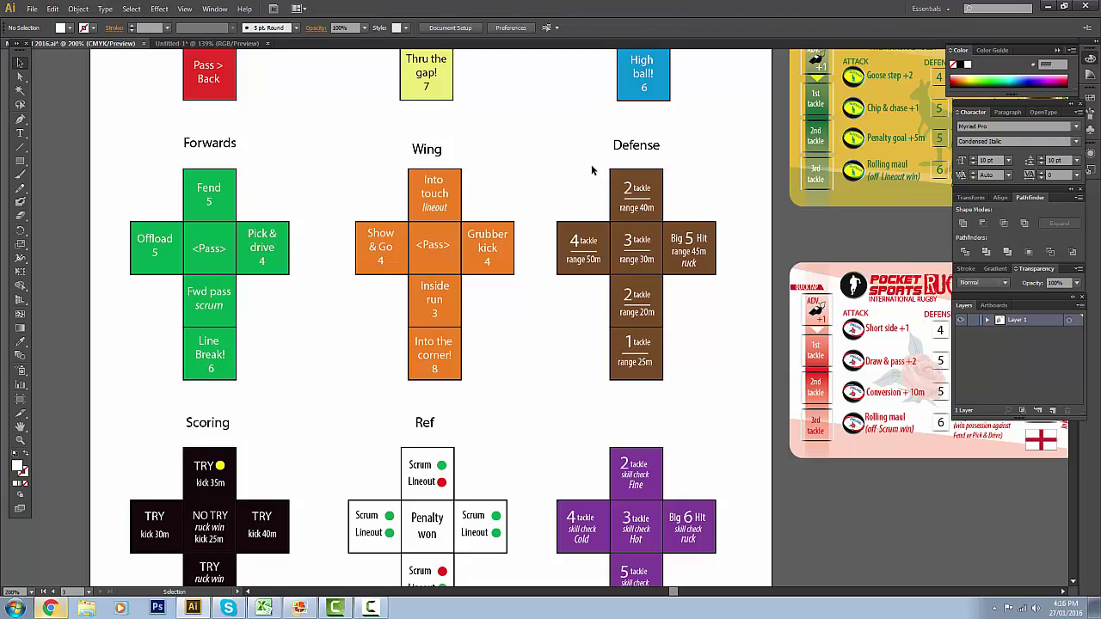
scroll(525, 180, "down", 3)
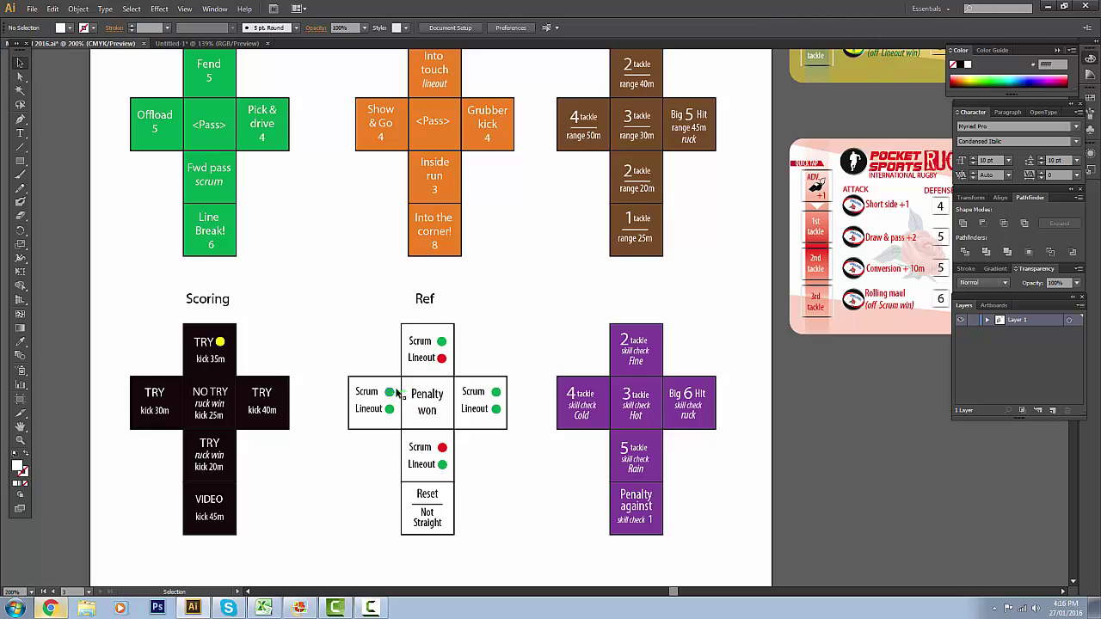
- Examine the Knock on scrum face of the yellow die, and the Ref die with the England card alongside
scroll(513, 284, "up", 2)
scroll(314, 216, "up", 4)
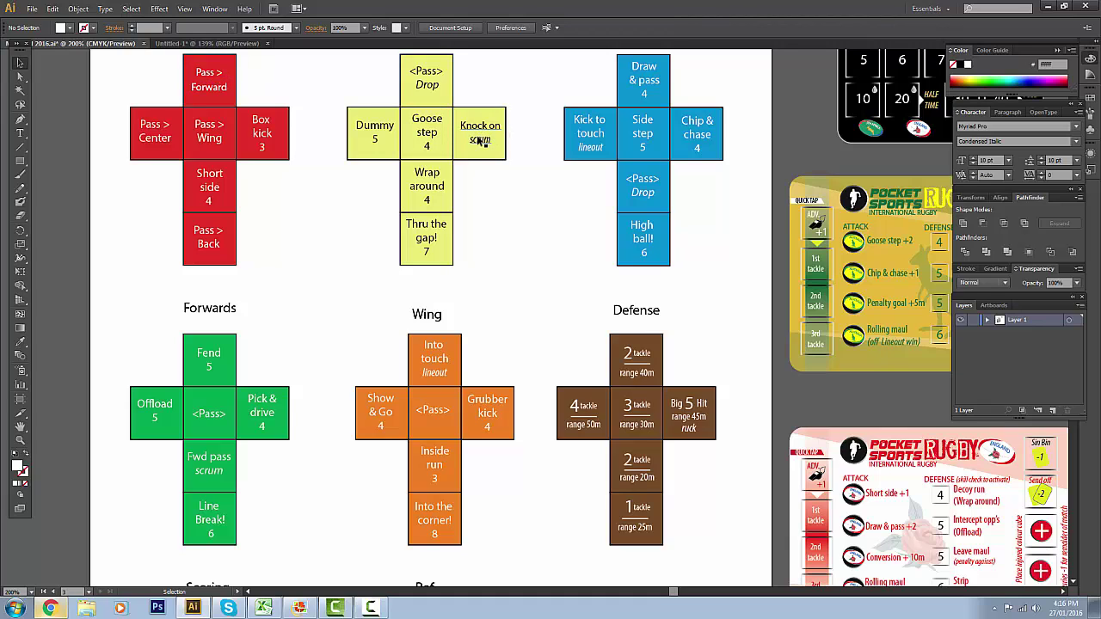
scroll(481, 140, "down", 7)
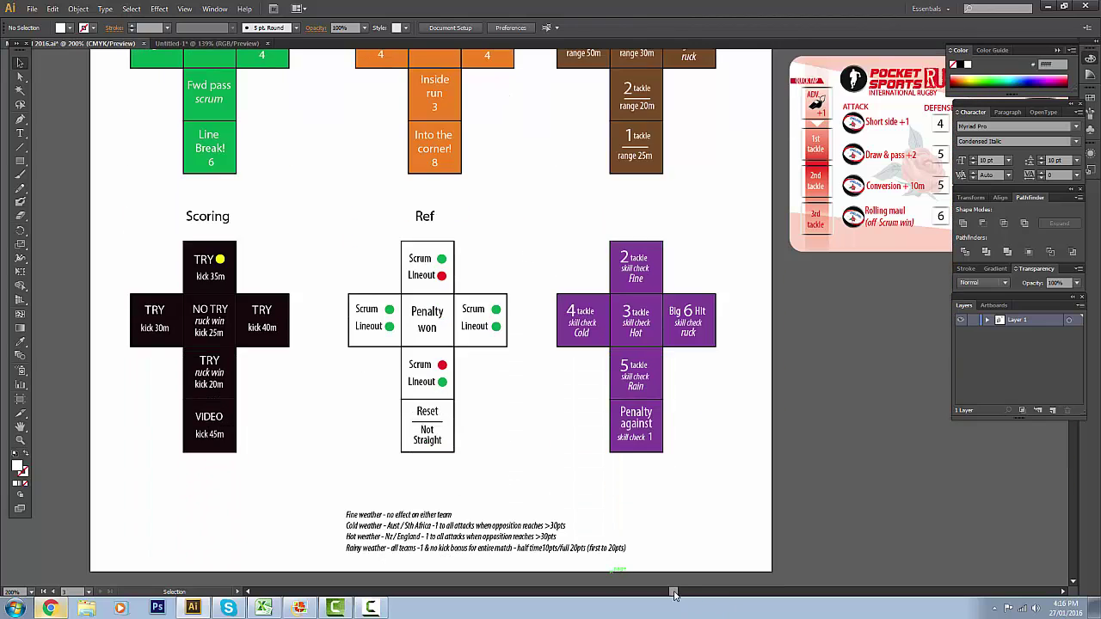
left_click_drag(675, 591, 685, 592)
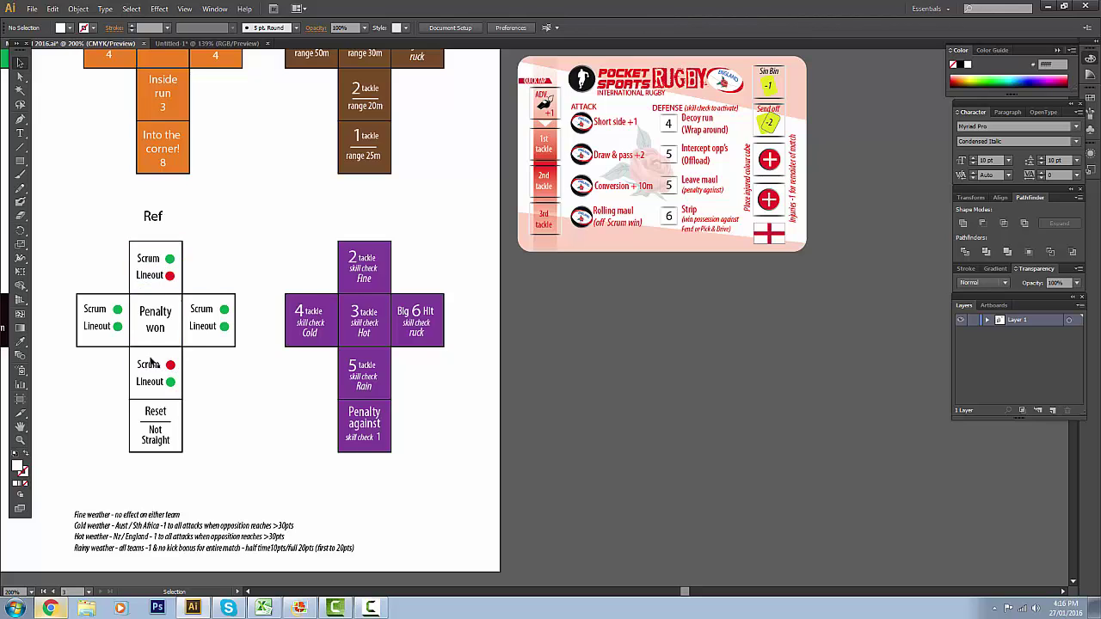
- Generate a Ref die roll in Chrome, and examine the Australia and England cards and the Ref die in Illustrator
left_click(50, 608)
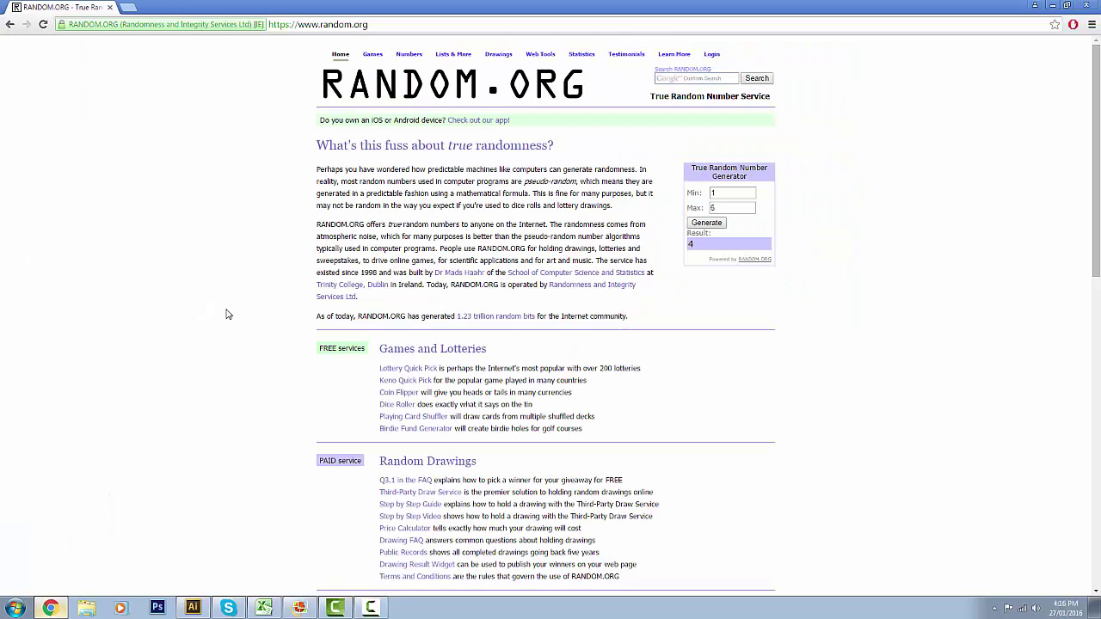
left_click(698, 222)
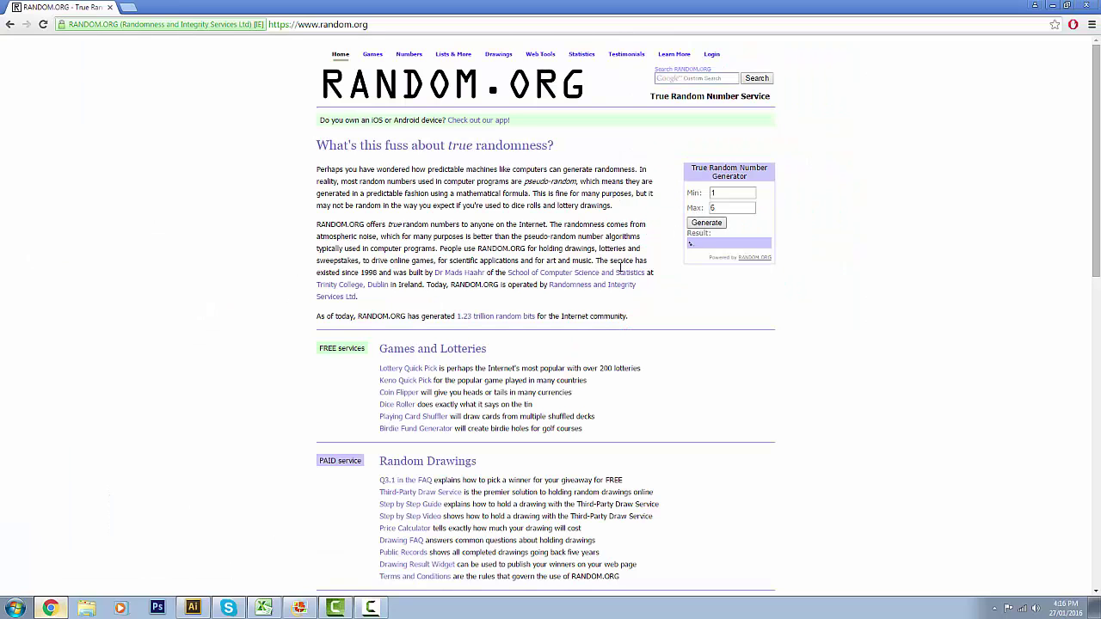
left_click(51, 610)
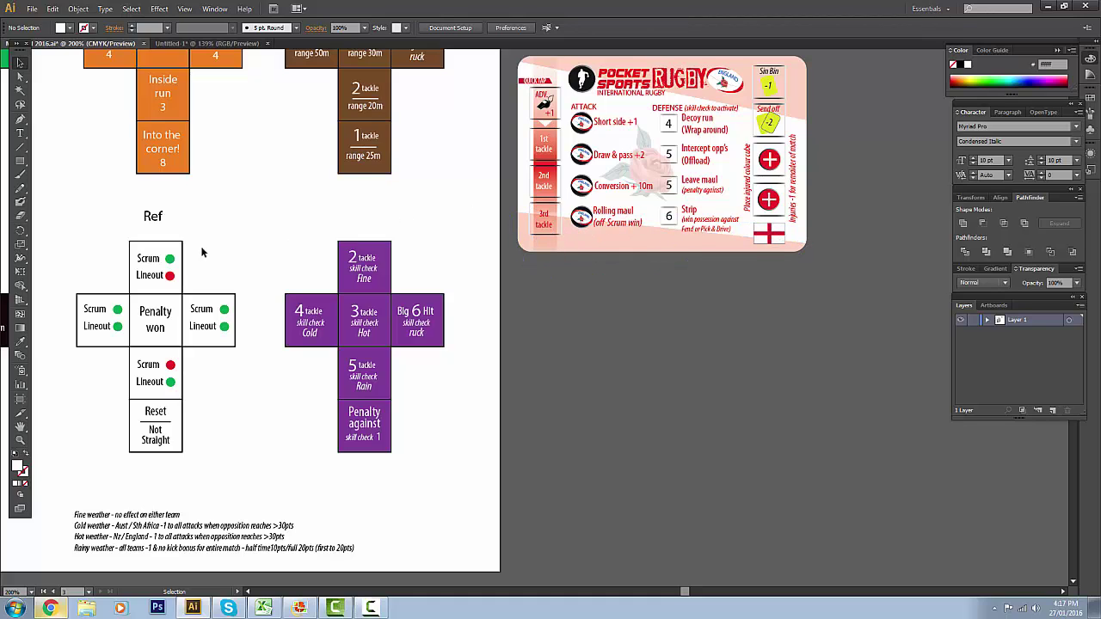
scroll(821, 167, "up", 5)
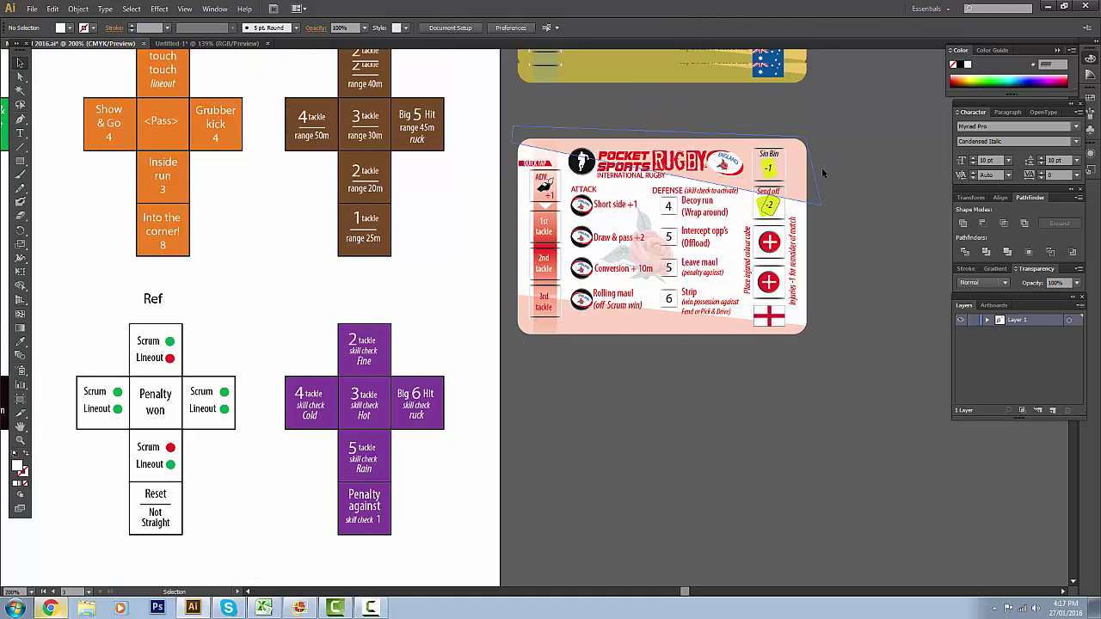
scroll(830, 176, "up", 1)
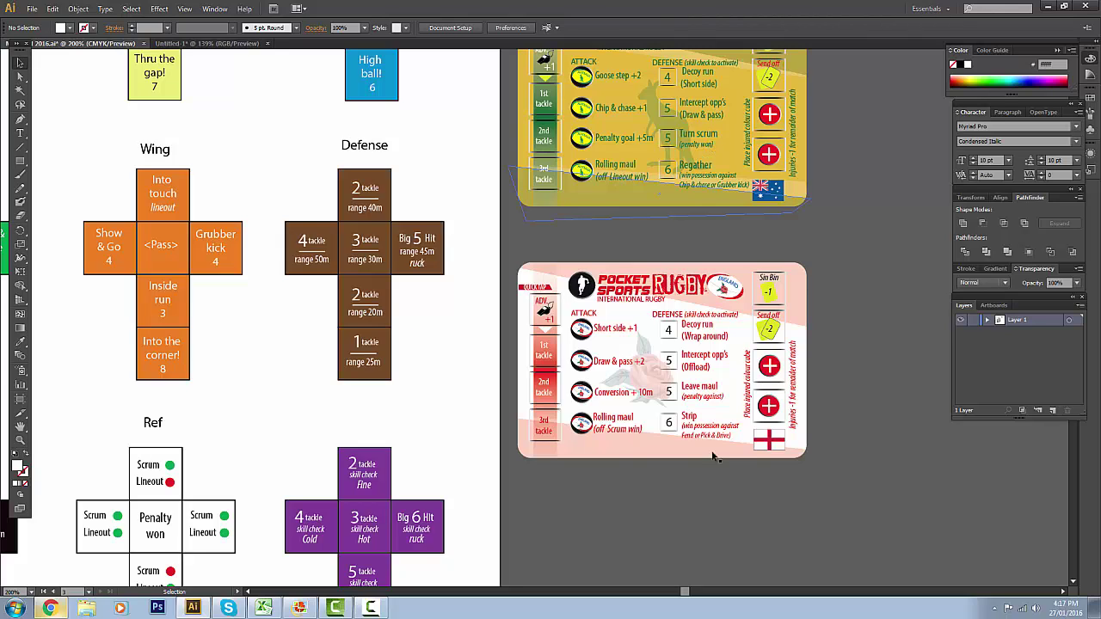
scroll(637, 486, "down", 3)
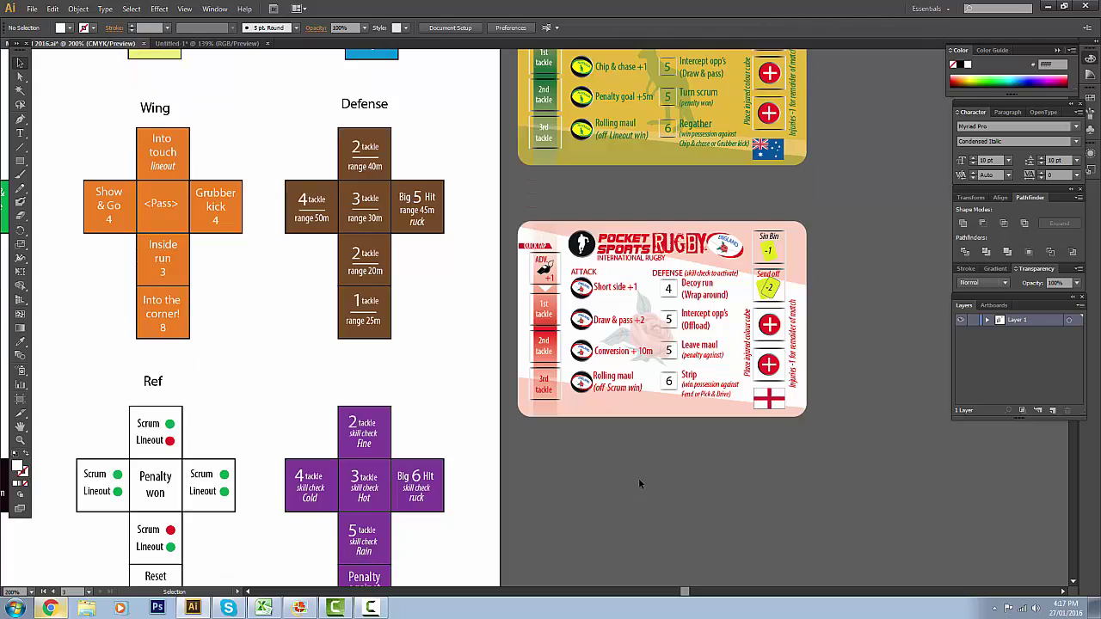
scroll(637, 454, "down", 2)
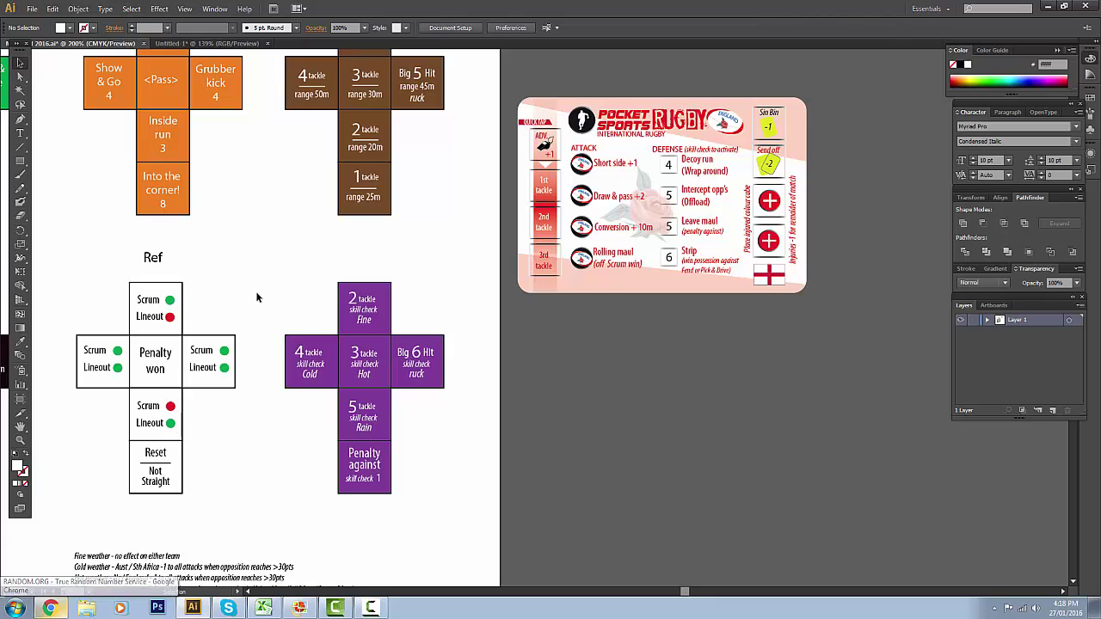
scroll(252, 300, "down", 1)
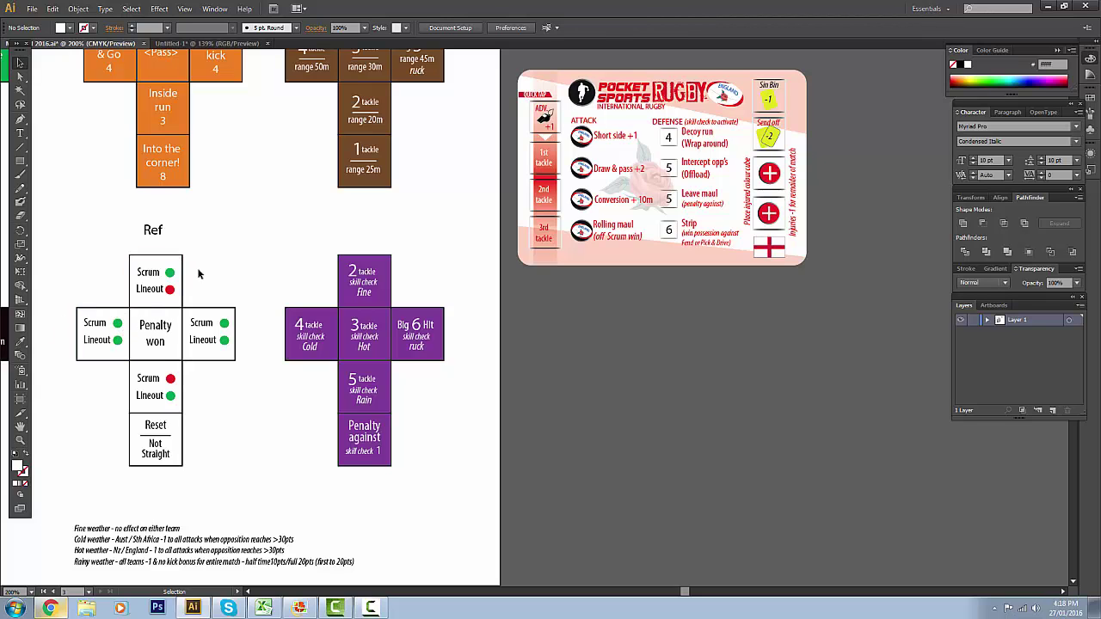
- Generate another Ref die roll in Chrome, and examine the Ref die, Australia's Turn scrum defense and the purple die in Illustrator
left_click(50, 608)
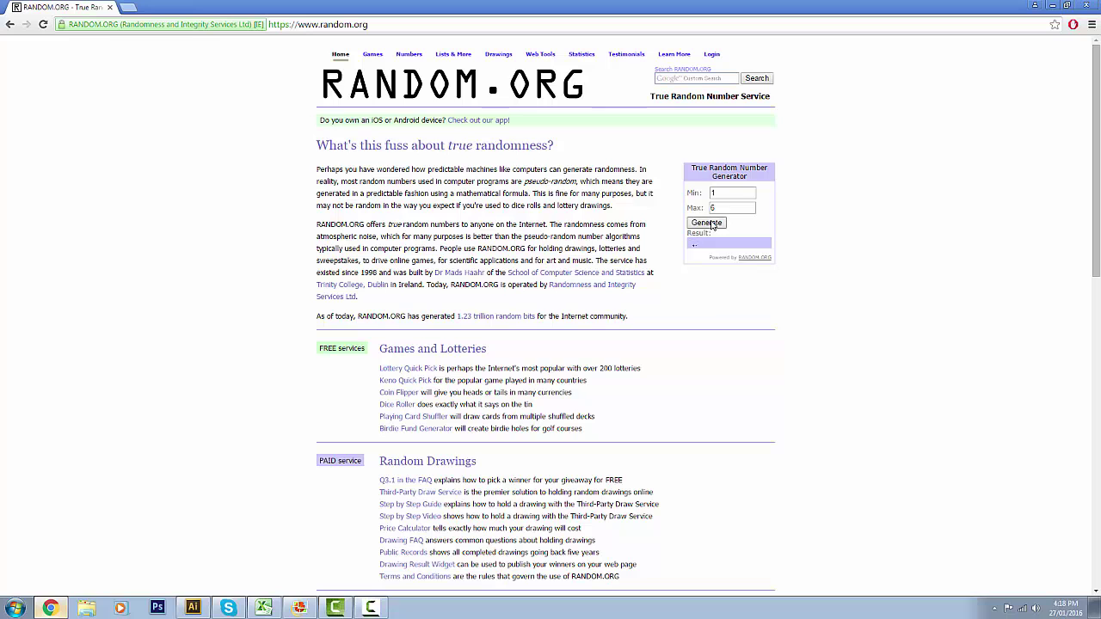
left_click(710, 223)
left_click(51, 609)
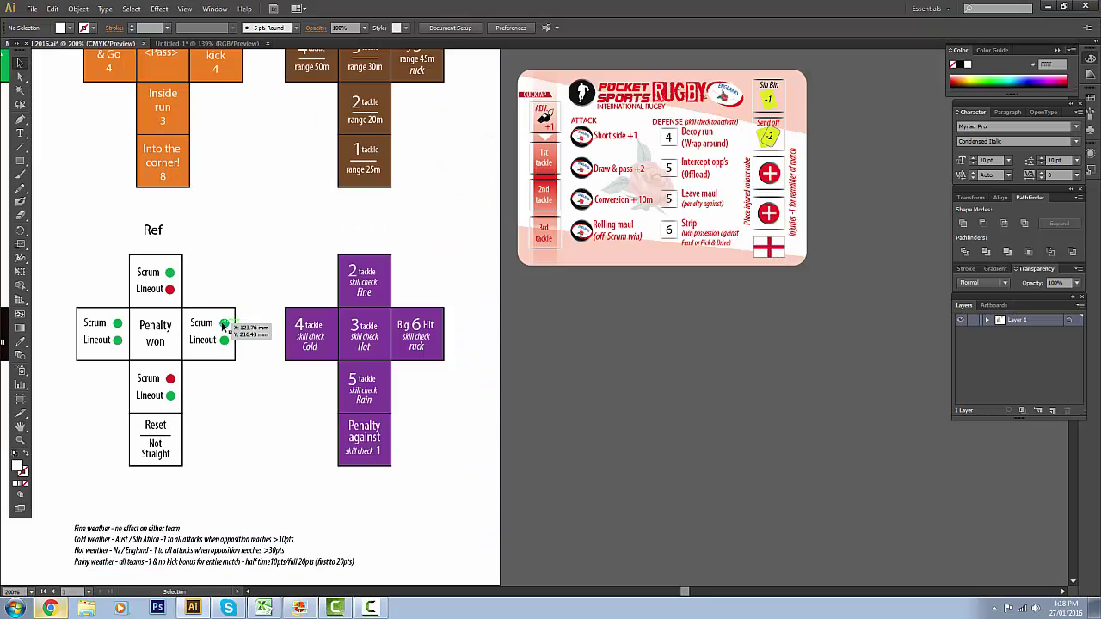
scroll(233, 271, "up", 4)
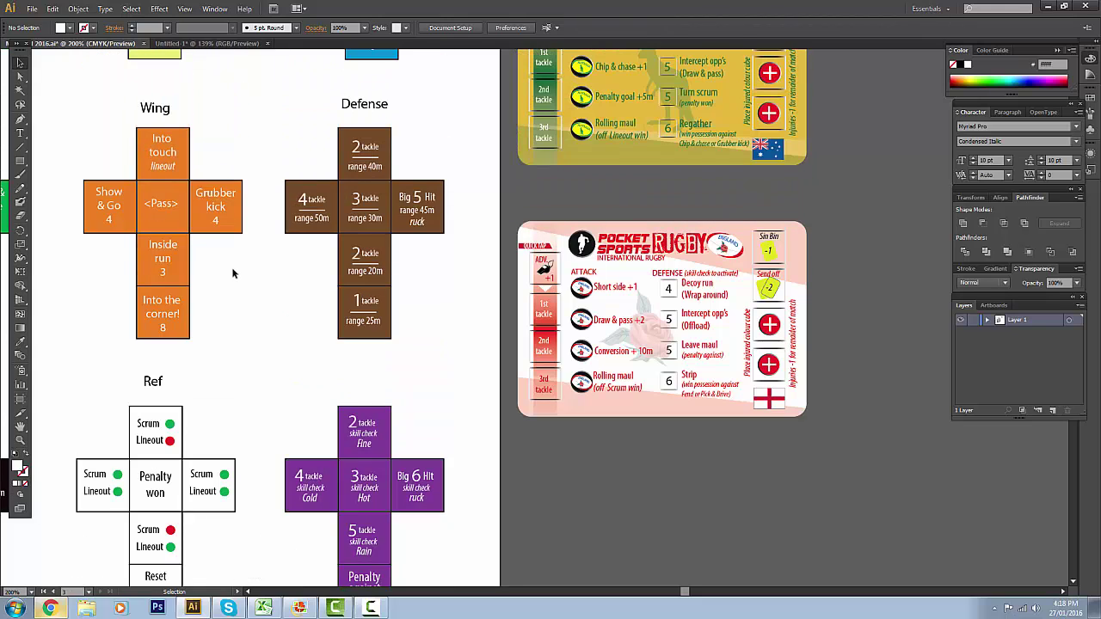
scroll(232, 272, "up", 1)
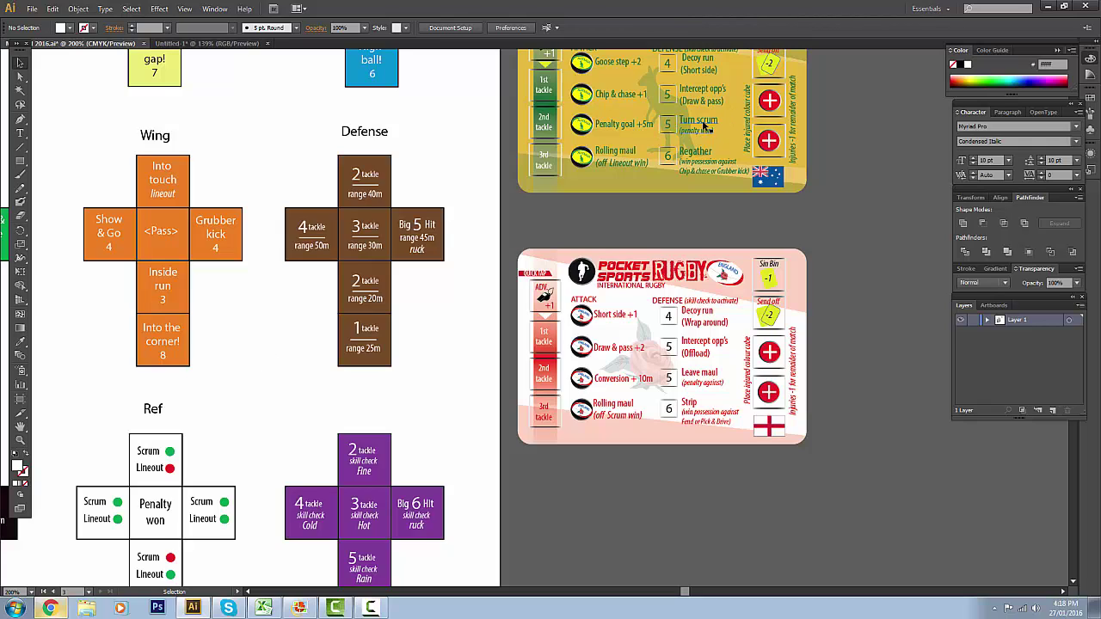
scroll(442, 319, "down", 2)
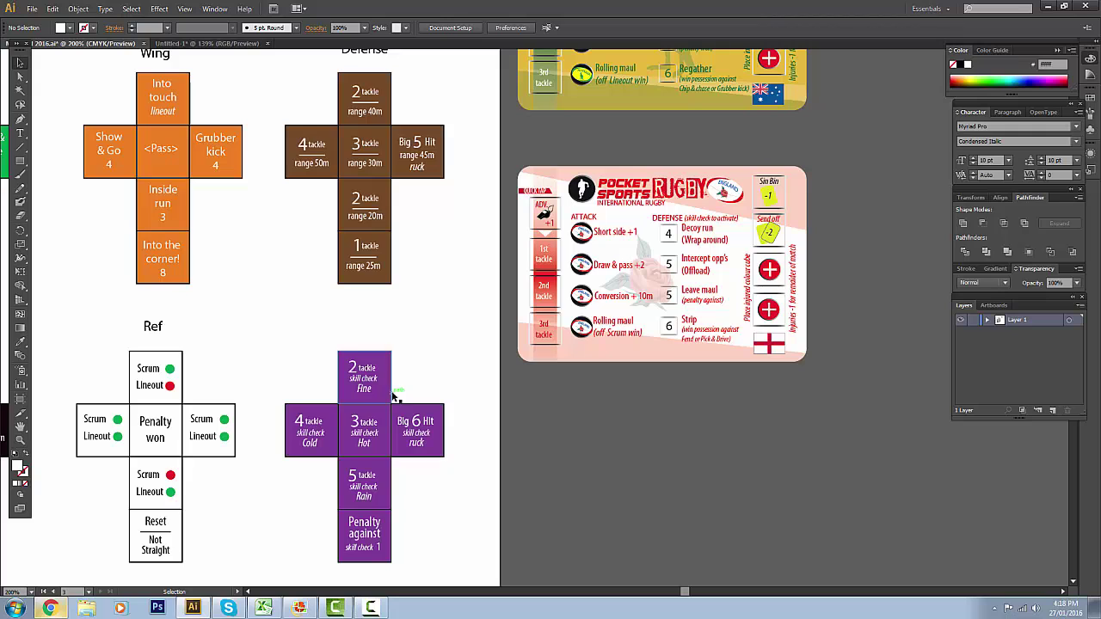
- Generate a skill check roll in Chrome, and examine the purple skill check die in Illustrator
left_click(51, 609)
left_click(706, 222)
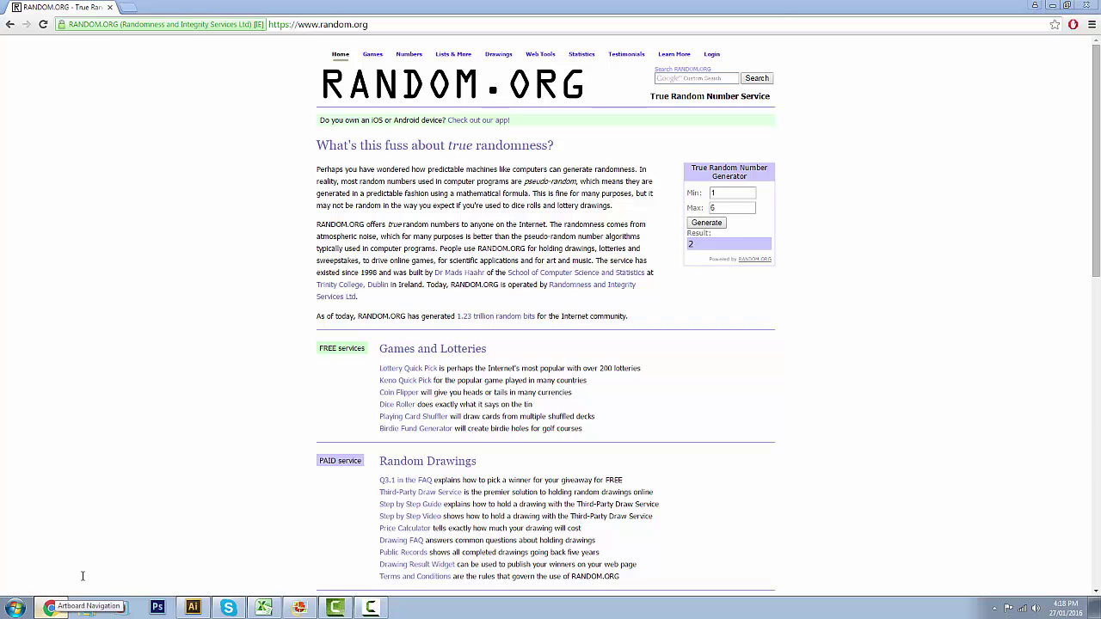
key("alt+Tab")
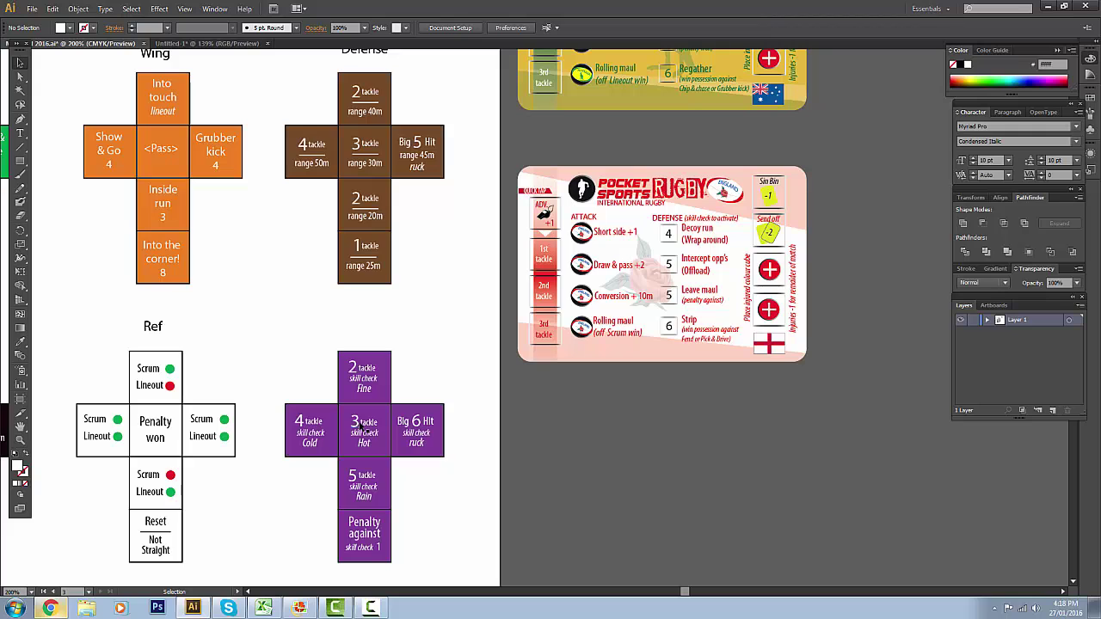
scroll(258, 379, "down", 2)
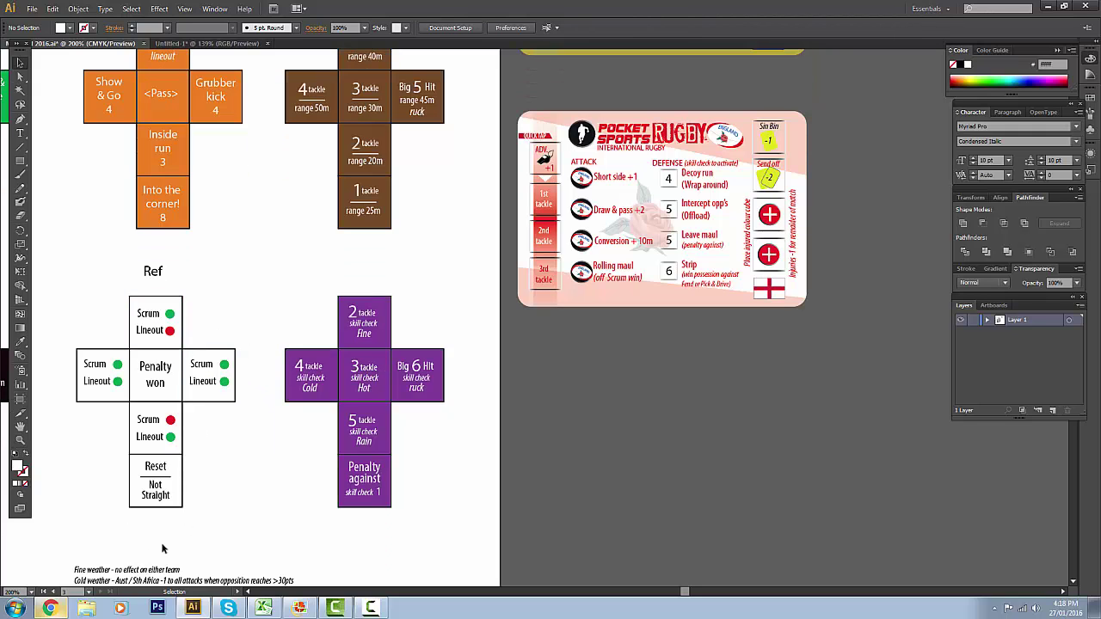
- Generate one more number between 1 and 6 in Chrome, and examine the England card's tackle track in Illustrator
left_click(50, 608)
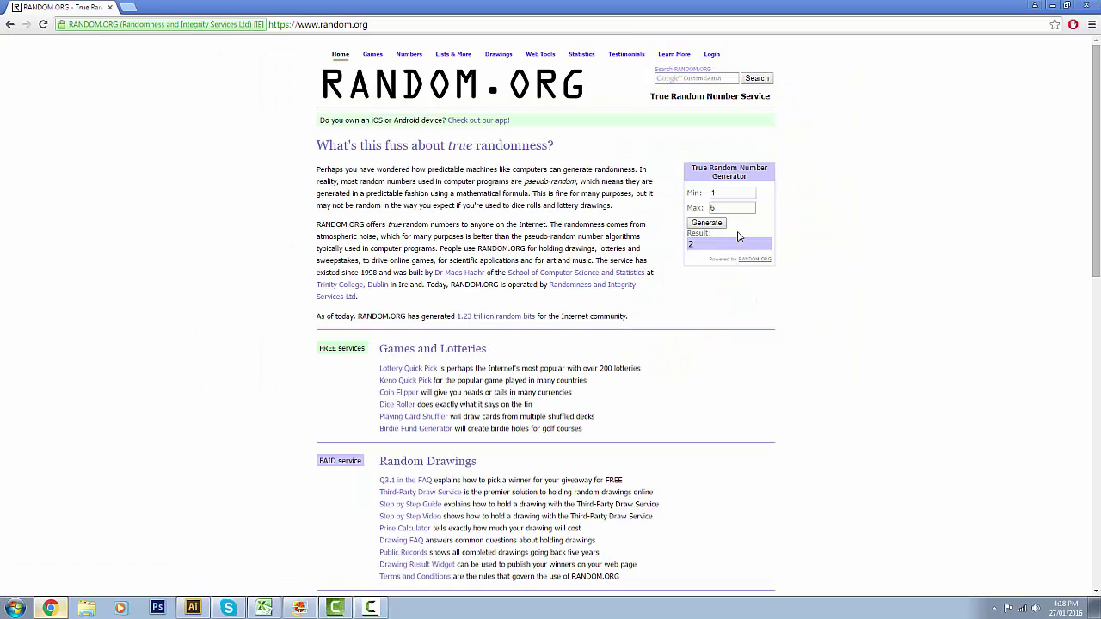
left_click(714, 226)
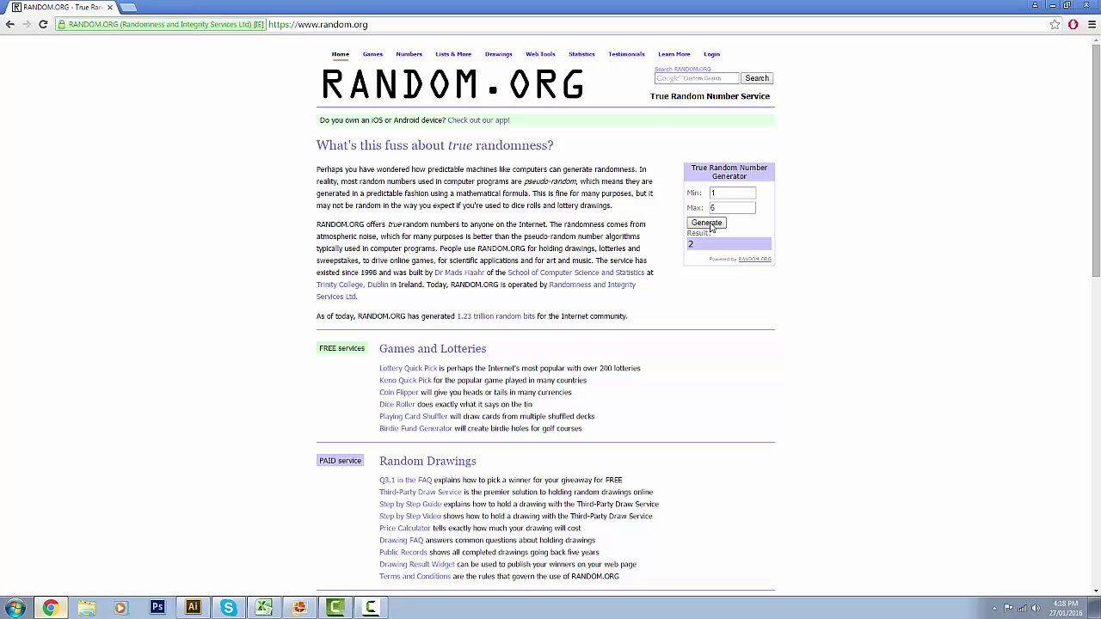
left_click(53, 609)
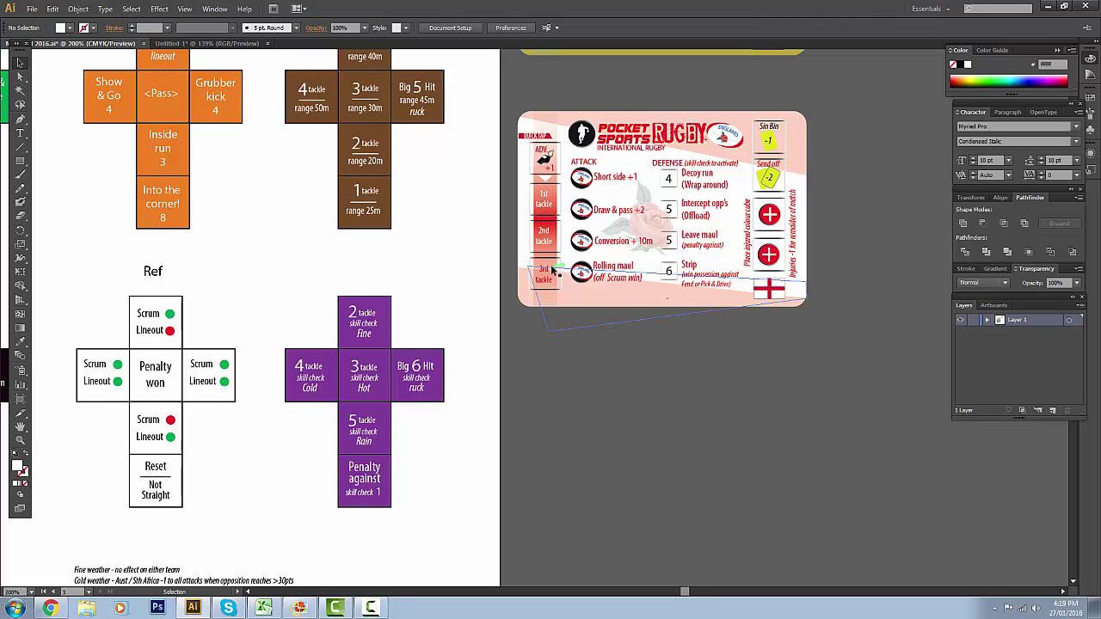
- Review the Wing, Defense, Ref and purple skill check dice, and generate another number between 1 and 6 on random.org in Chrome
scroll(435, 233, "up", 3)
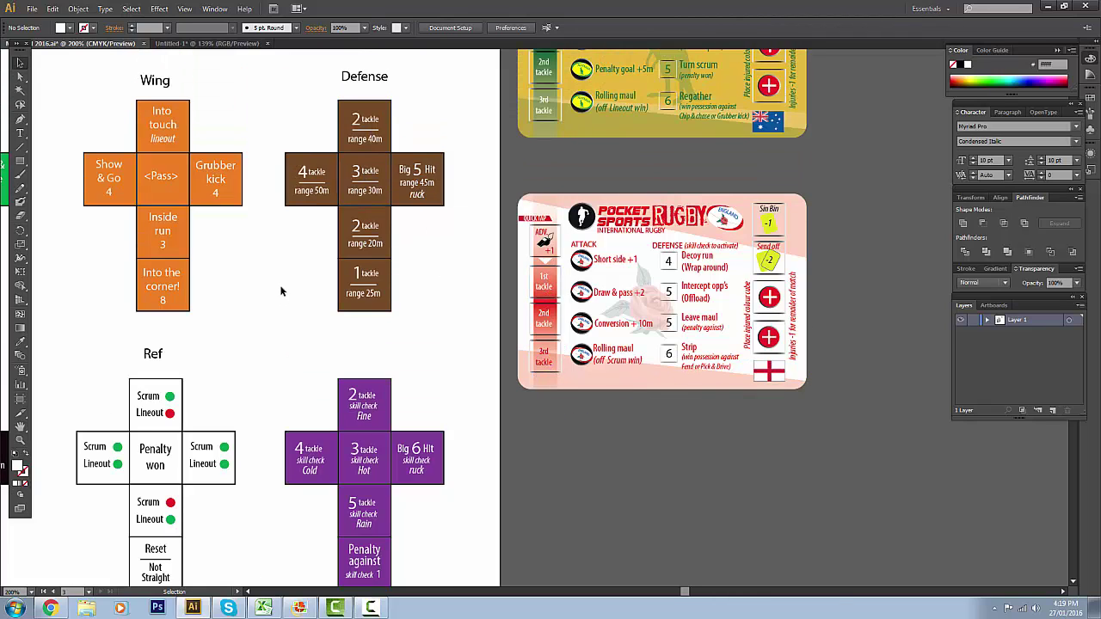
scroll(258, 344, "down", 1)
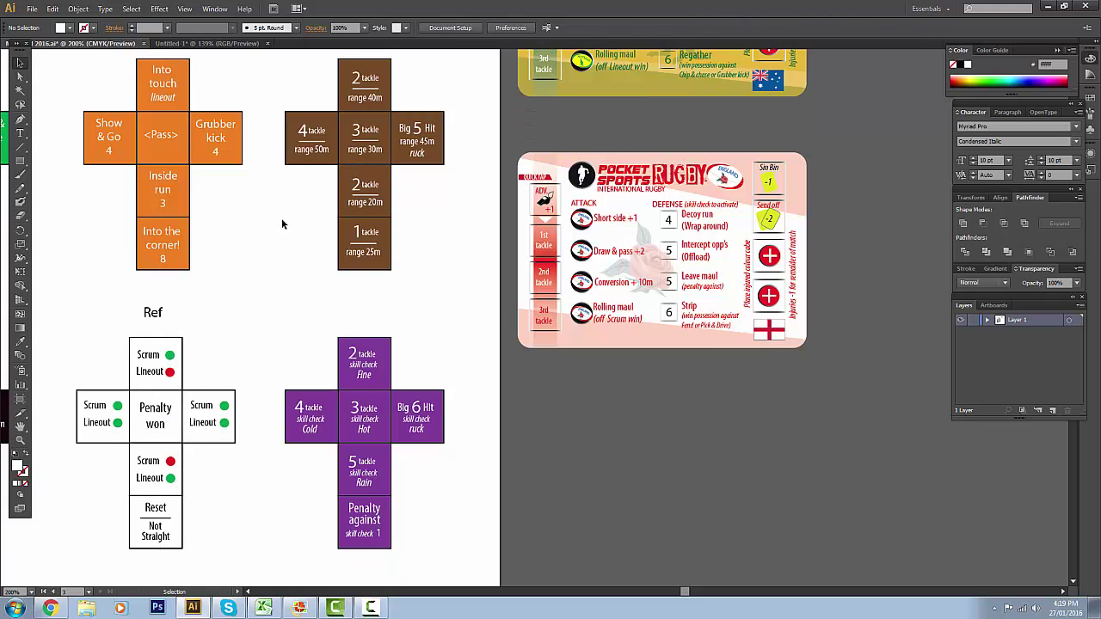
left_click(50, 608)
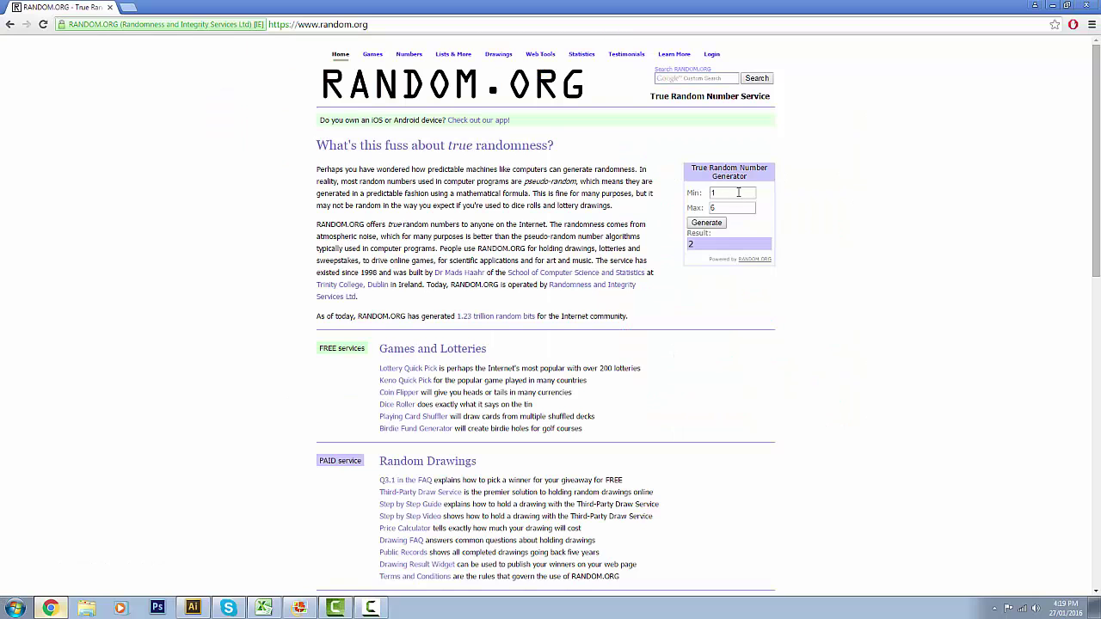
left_click(717, 226)
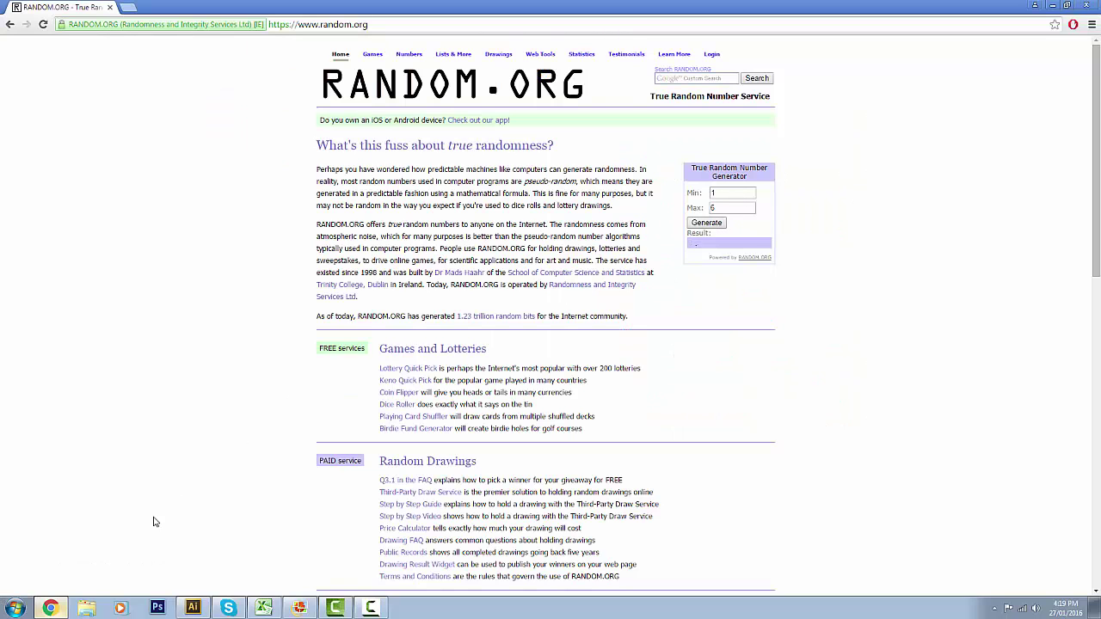
- Return to Illustrator and examine the Scoring and Ref dice and the Forwards, Wing and Defense dice above them
left_click(53, 607)
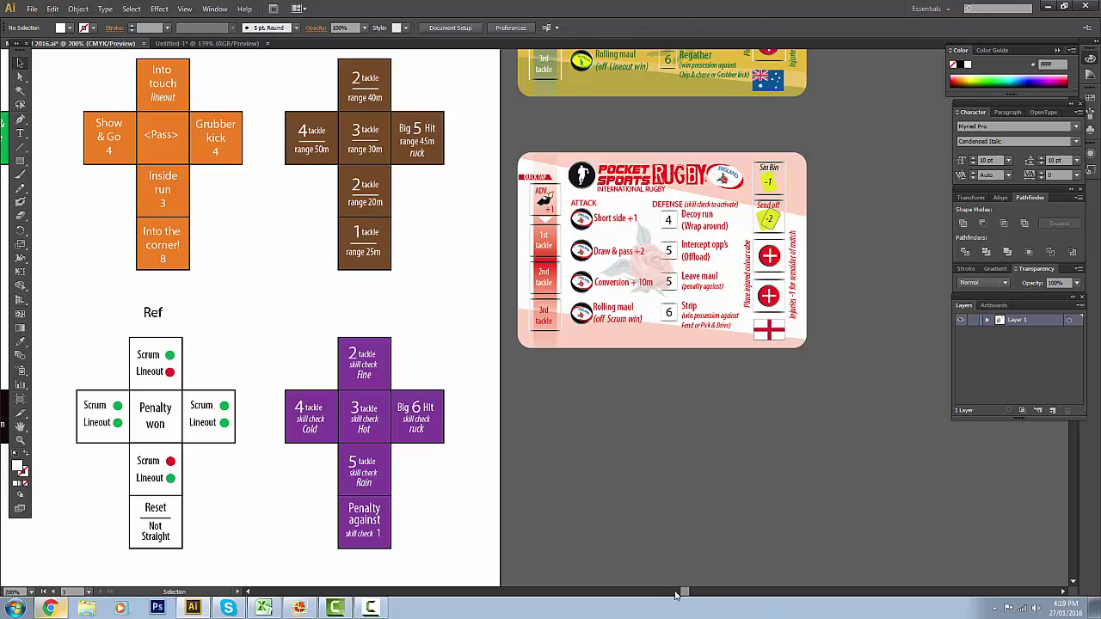
left_click_drag(684, 593, 675, 594)
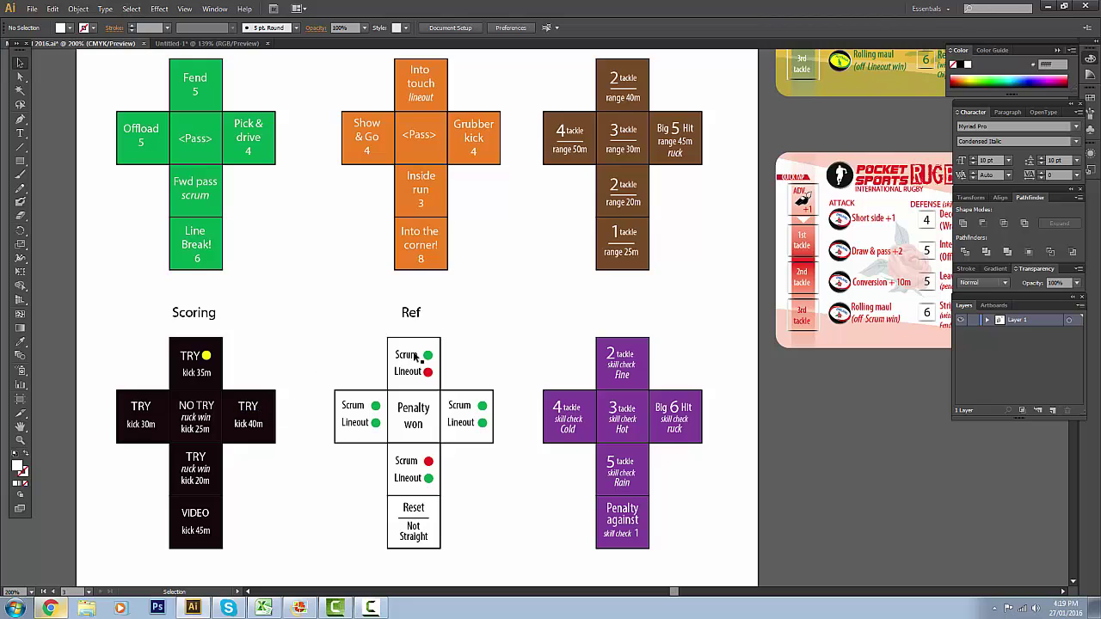
scroll(235, 162, "up", 5)
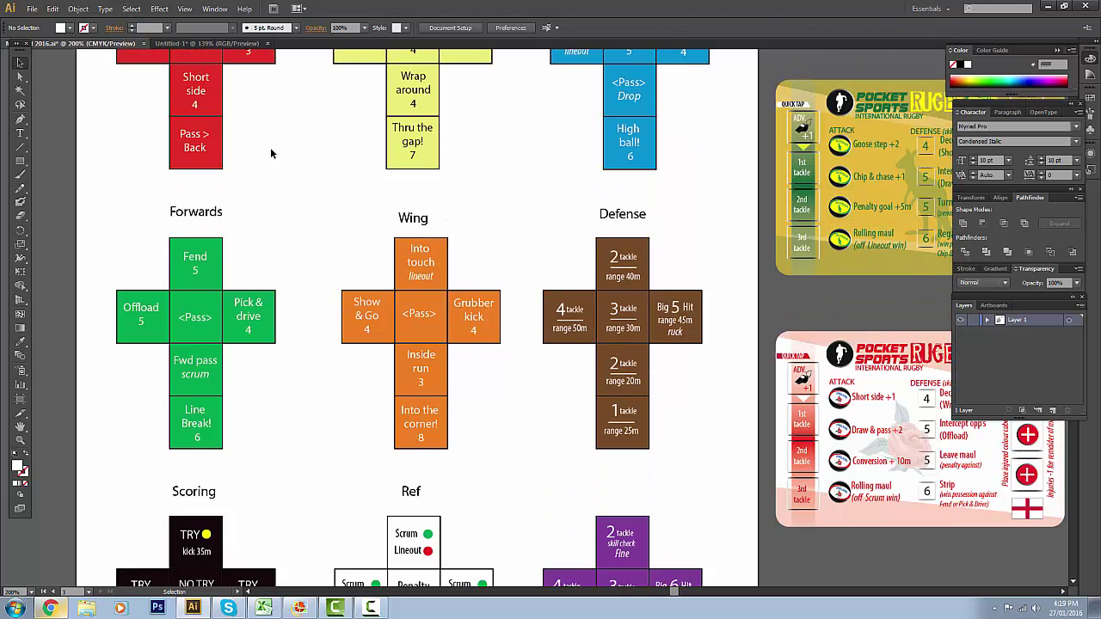